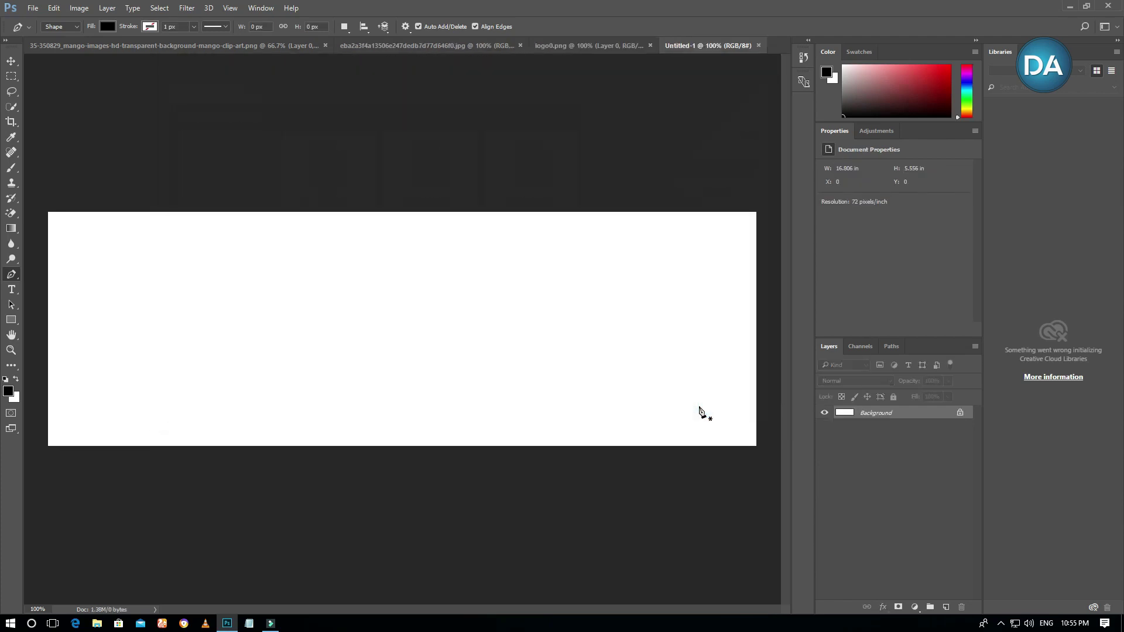
# Step: Convert the locked Background into a regular layer and give it a pale yellow colour overlay, ffe8a3
pyautogui.doubleClick(850, 414)
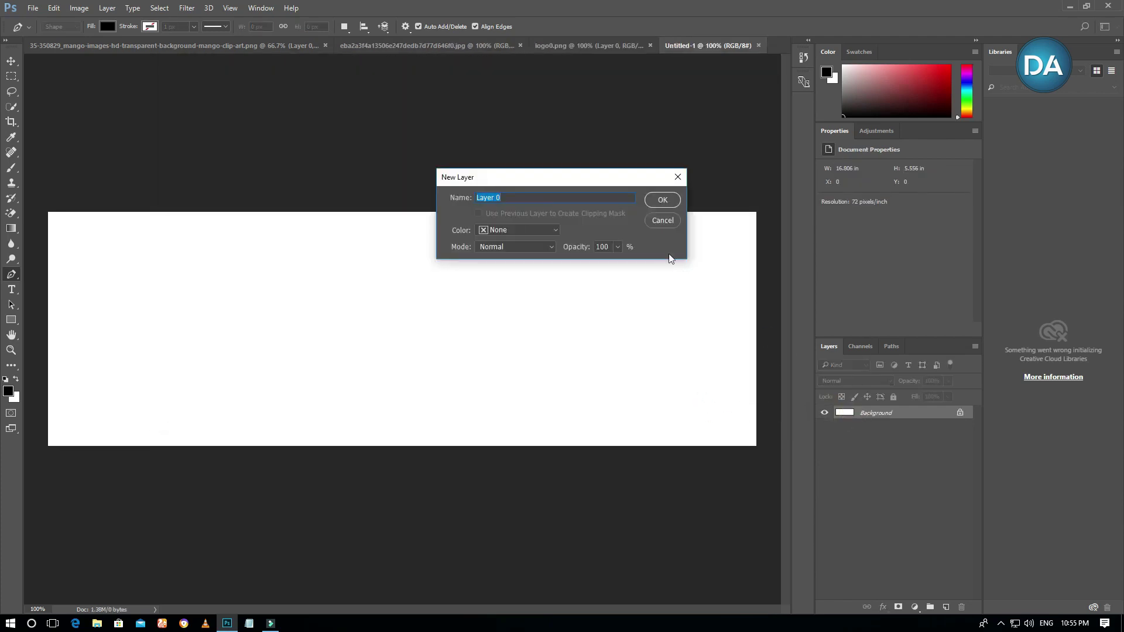
pyautogui.click(665, 205)
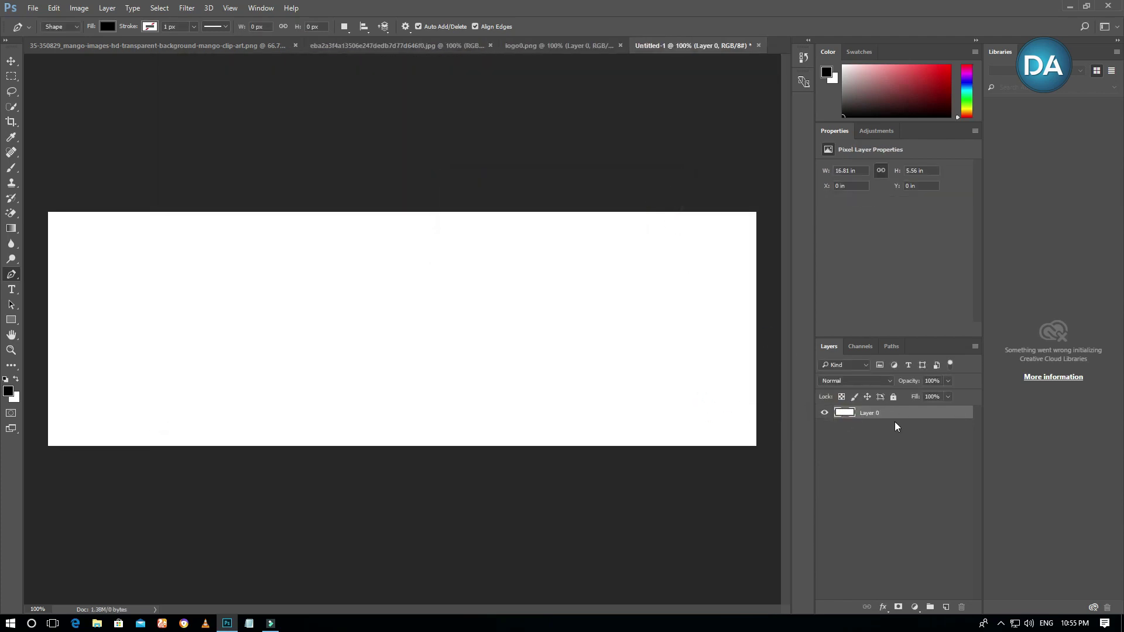
pyautogui.rightClick(864, 413)
pyautogui.click(903, 82)
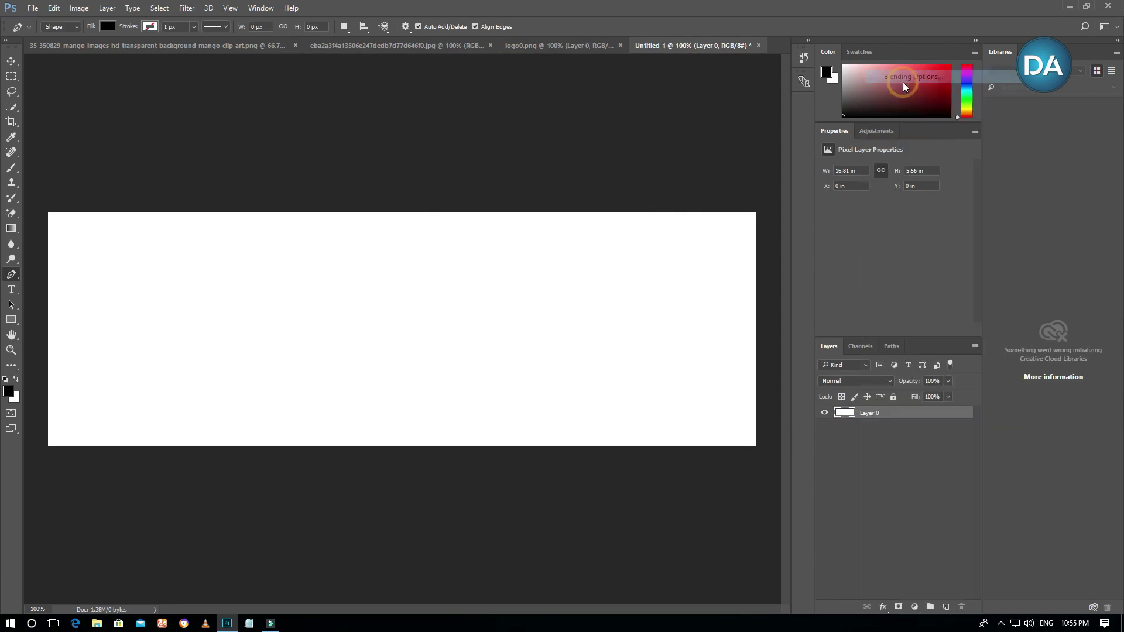
pyautogui.click(648, 339)
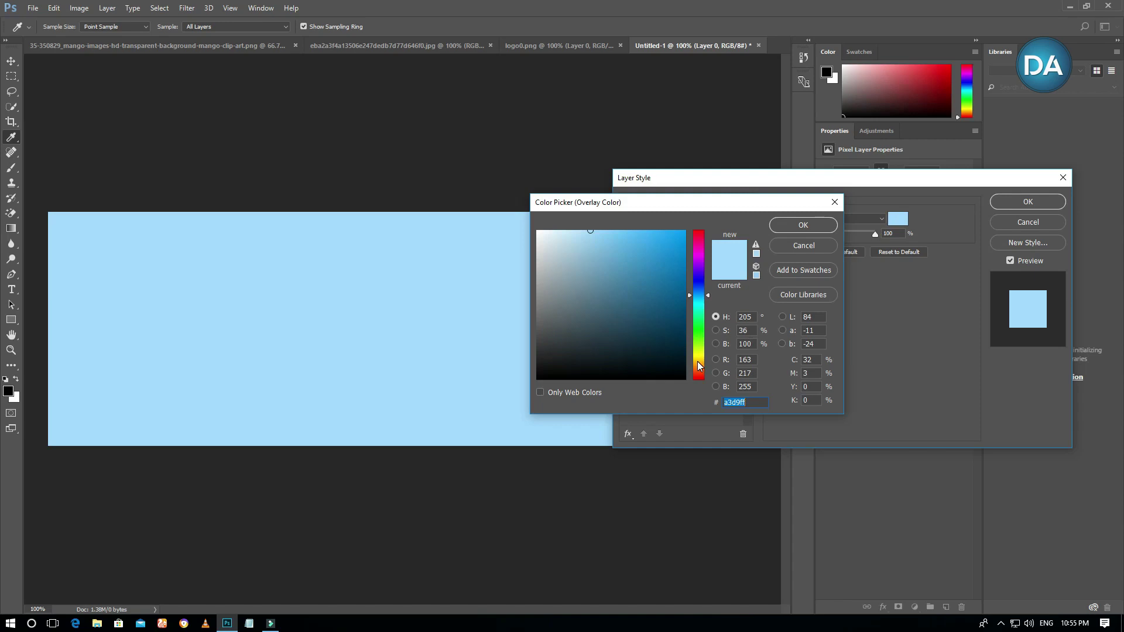
pyautogui.click(697, 362)
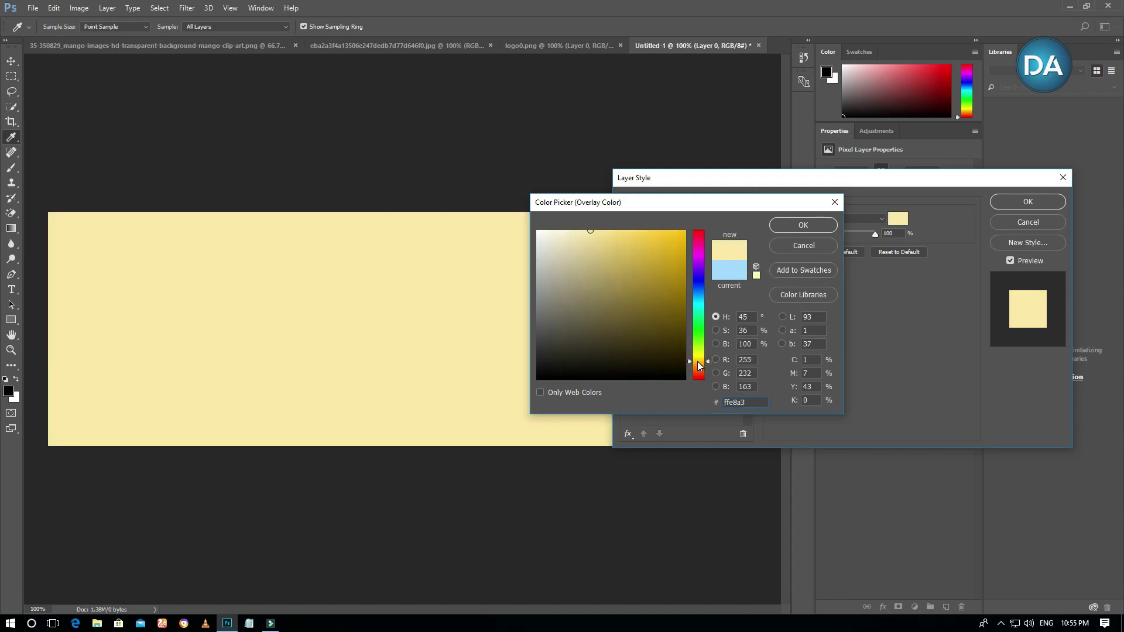
pyautogui.click(832, 229)
pyautogui.click(1018, 203)
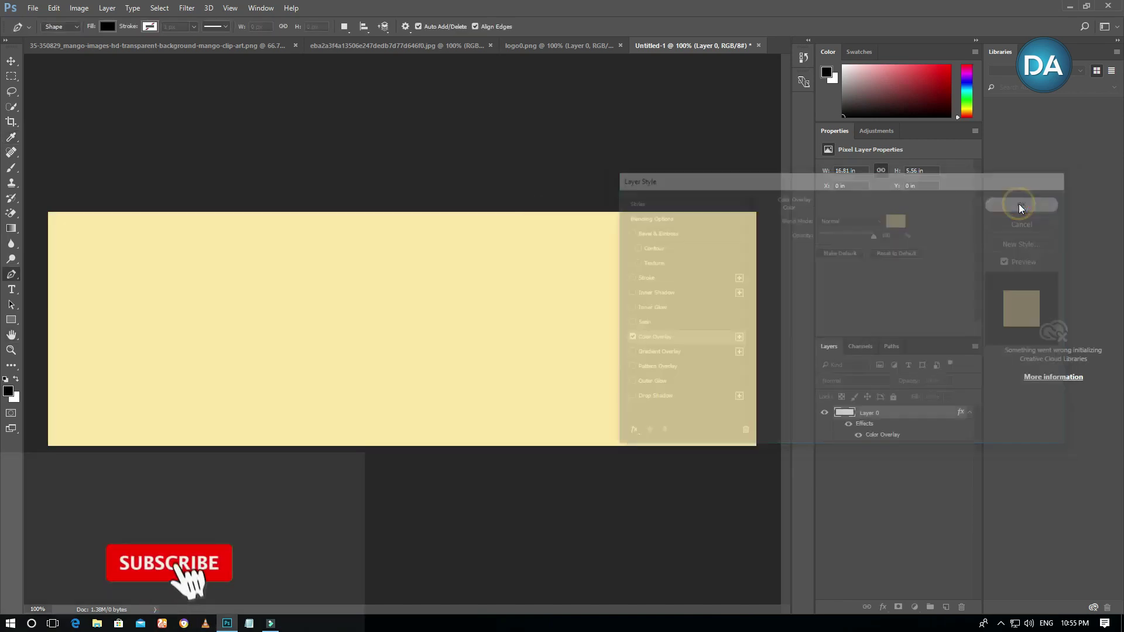
# Step: Draw a closed Pen shape with an S-curved right edge over the left part of the banner, then nudge it slightly right and down
pyautogui.click(13, 276)
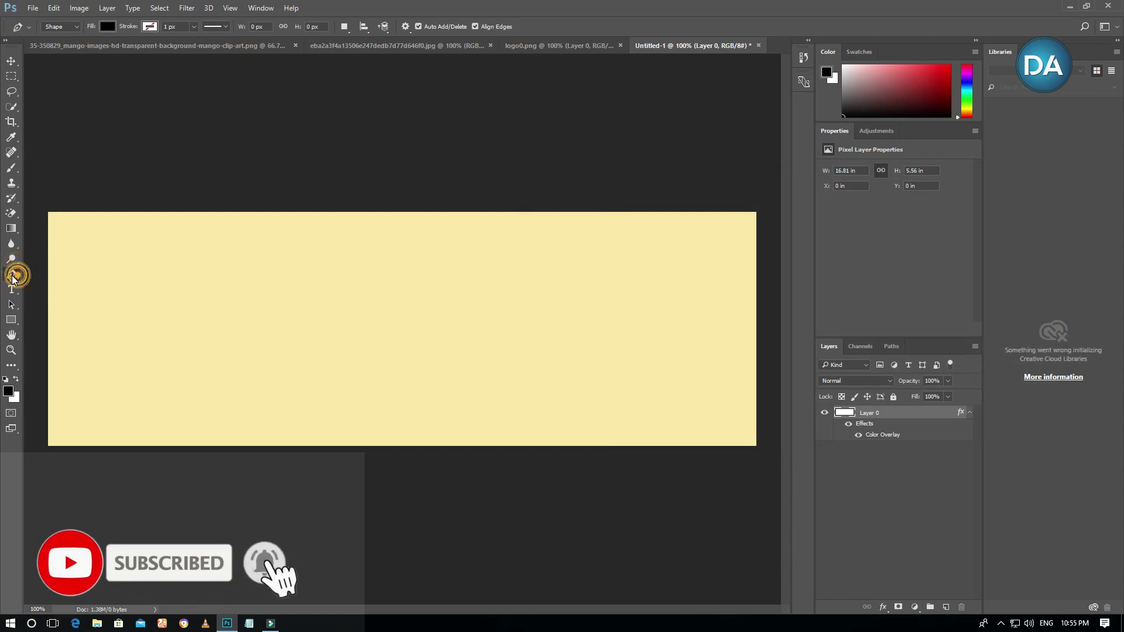
pyautogui.click(339, 199)
pyautogui.moveTo(468, 304); pyautogui.dragTo(452, 364)
pyautogui.moveTo(259, 454); pyautogui.dragTo(300, 526)
pyautogui.click(28, 468)
pyautogui.click(39, 185)
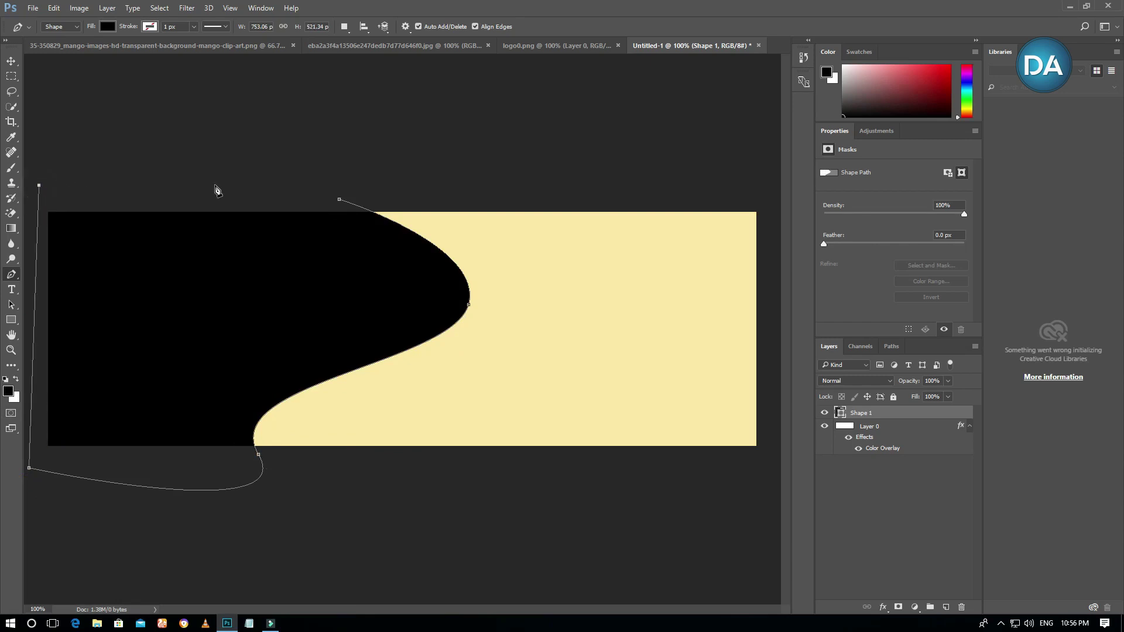
pyautogui.click(339, 201)
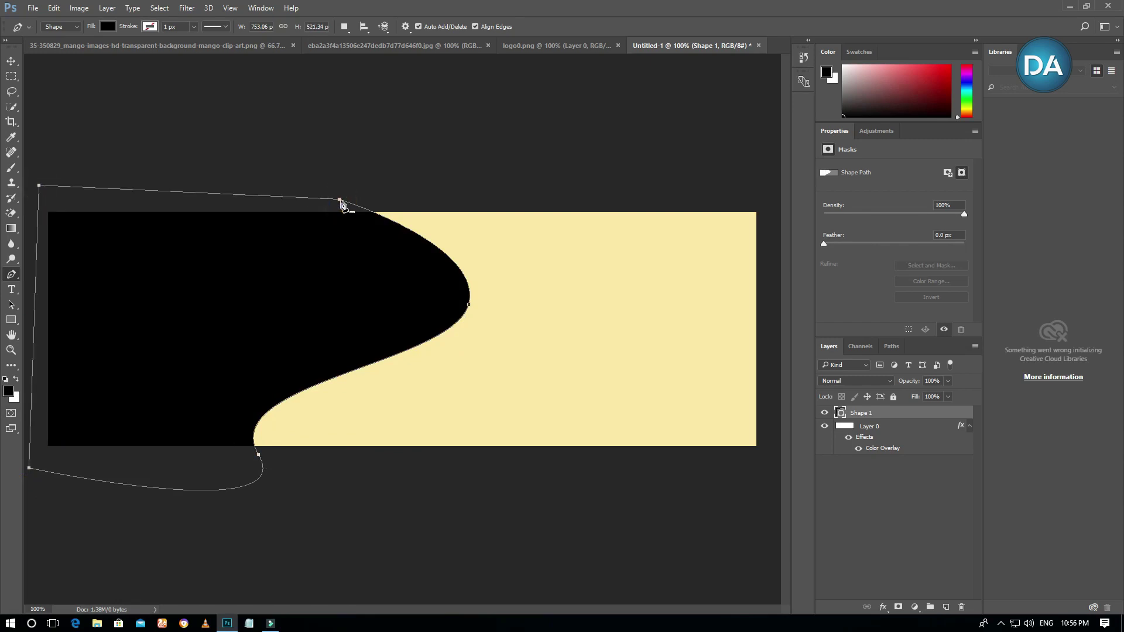
pyautogui.click(11, 61)
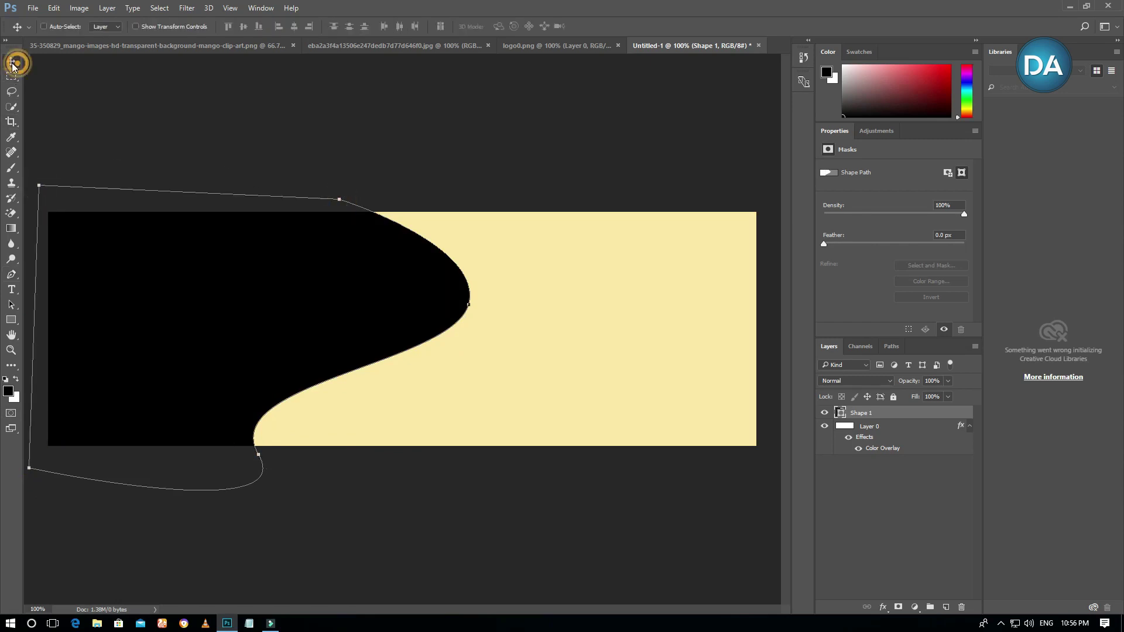
pyautogui.moveTo(216, 276)
pyautogui.mouseDown()
pyautogui.moveTo(271, 283)
pyautogui.moveTo(223, 280)
pyautogui.mouseUp()
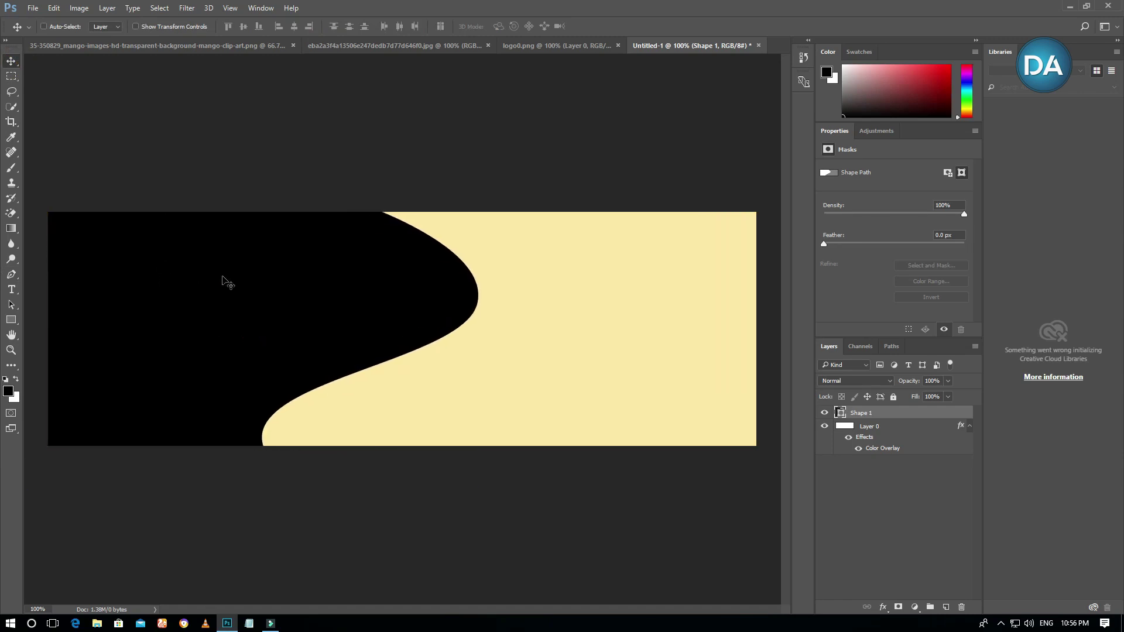
# Step: Apply an orange-yellow colour overlay, ffad1f, to the curved shape's layer
pyautogui.rightClick(867, 417)
pyautogui.click(920, 76)
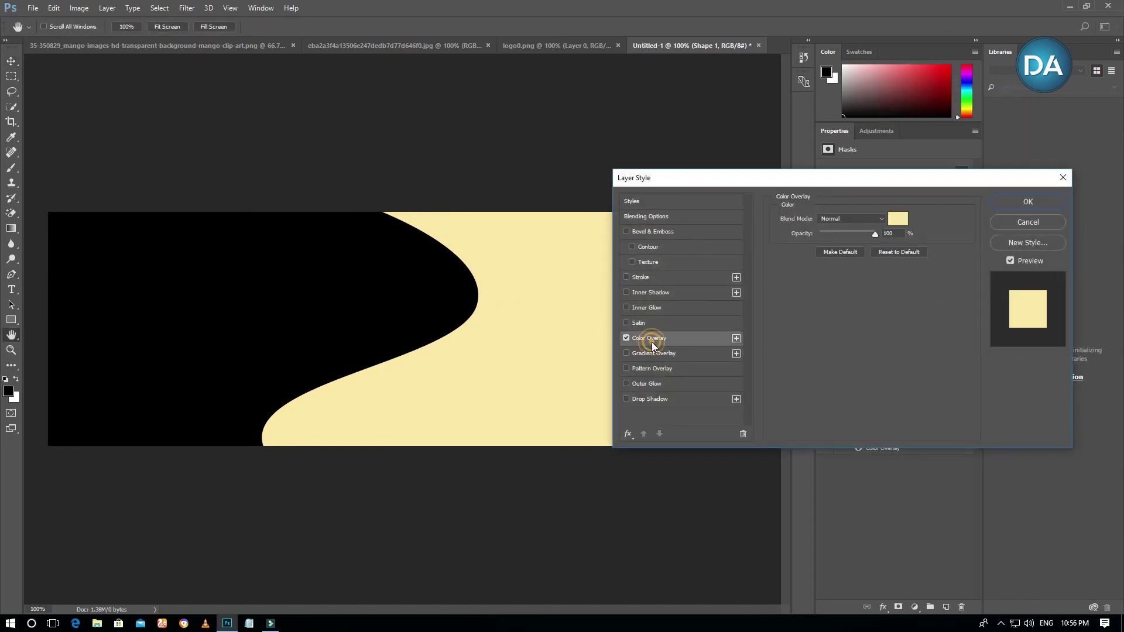
pyautogui.click(647, 337)
pyautogui.click(902, 217)
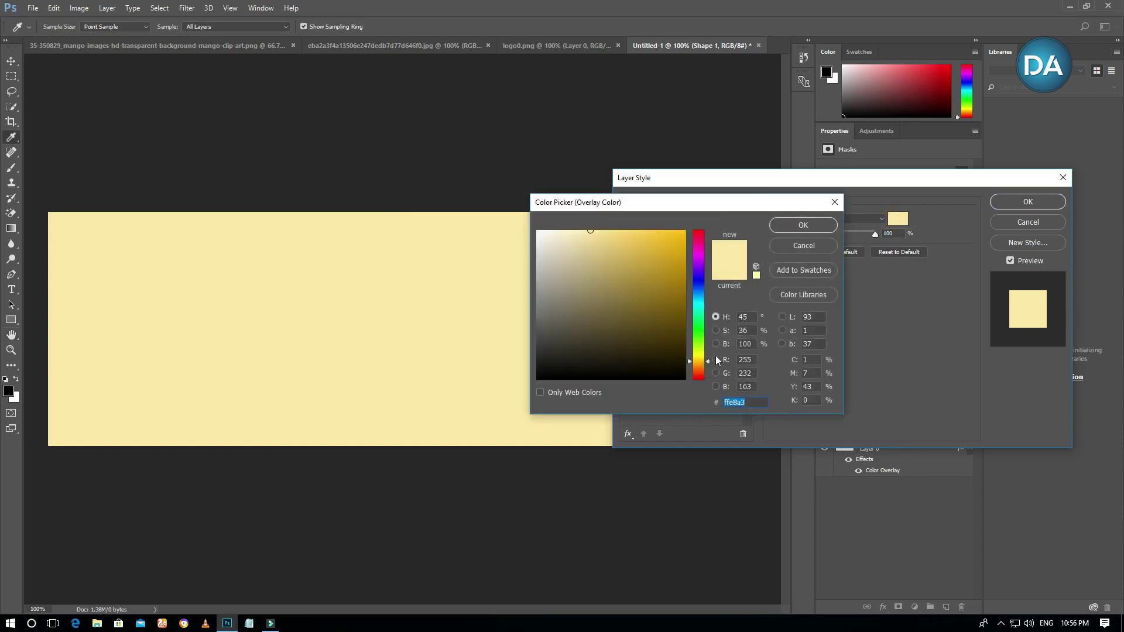
pyautogui.moveTo(709, 365); pyautogui.dragTo(708, 367)
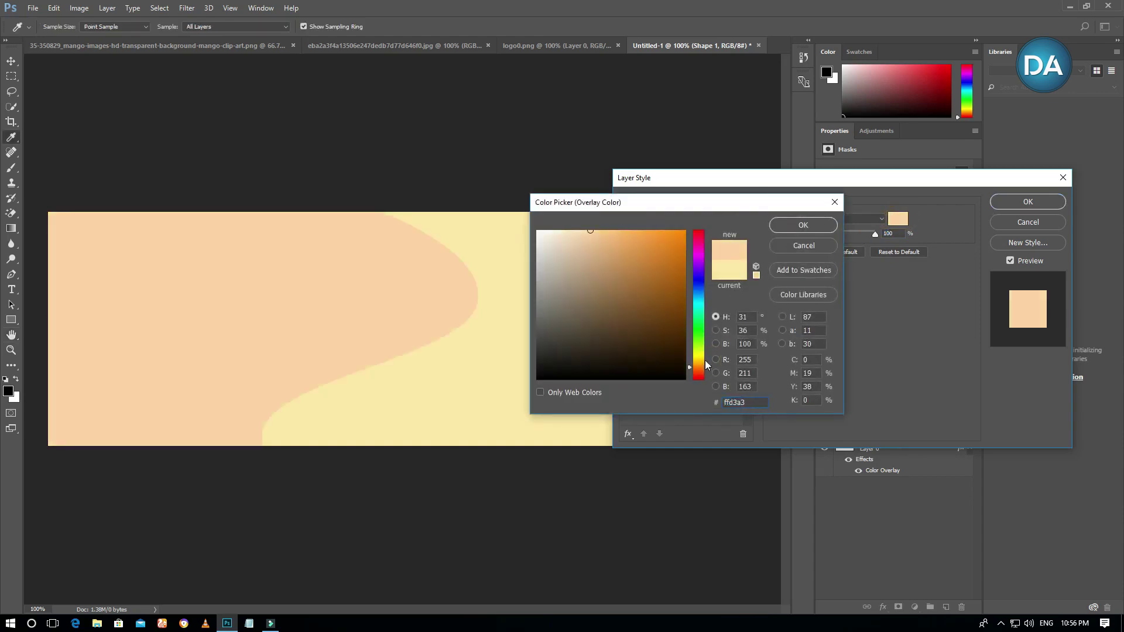
pyautogui.moveTo(668, 238); pyautogui.dragTo(669, 231)
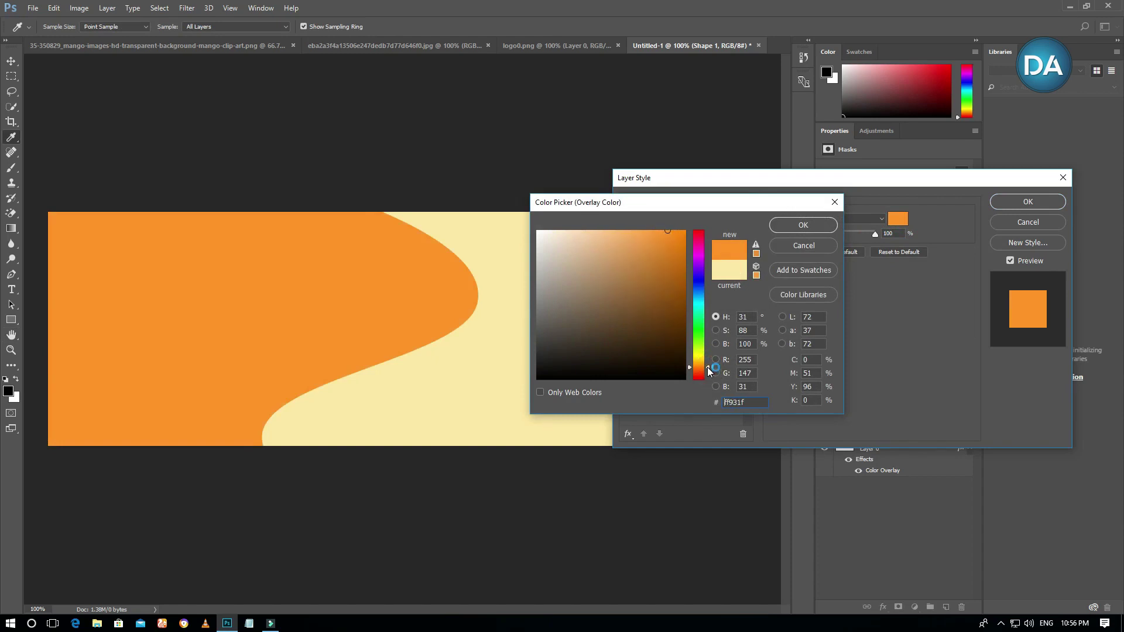
pyautogui.moveTo(708, 368); pyautogui.dragTo(709, 364)
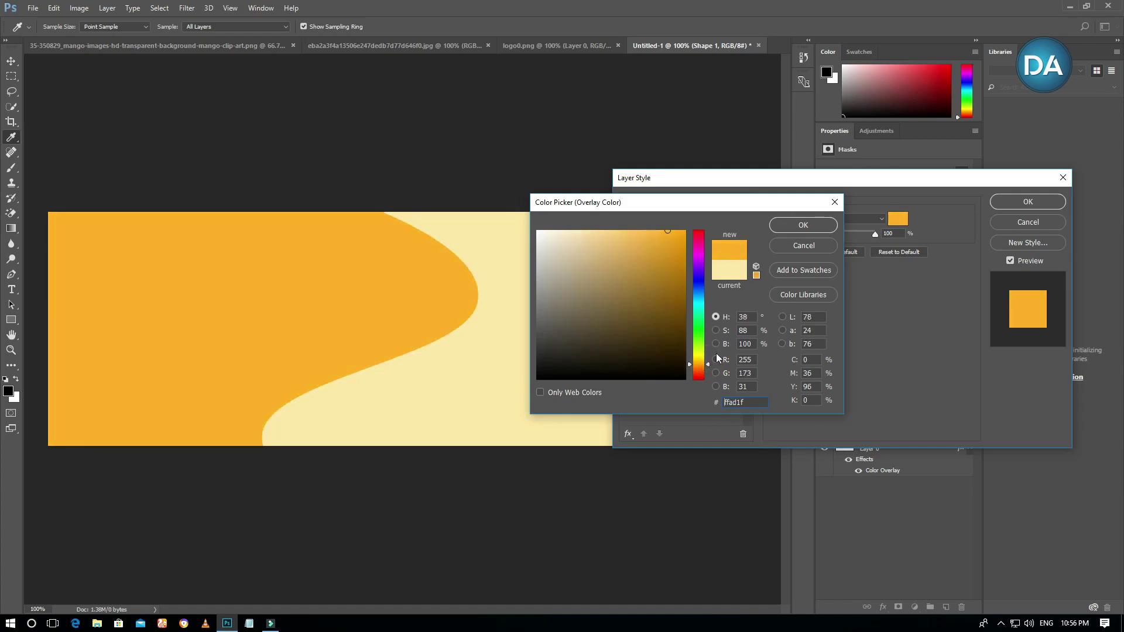
pyautogui.click(814, 224)
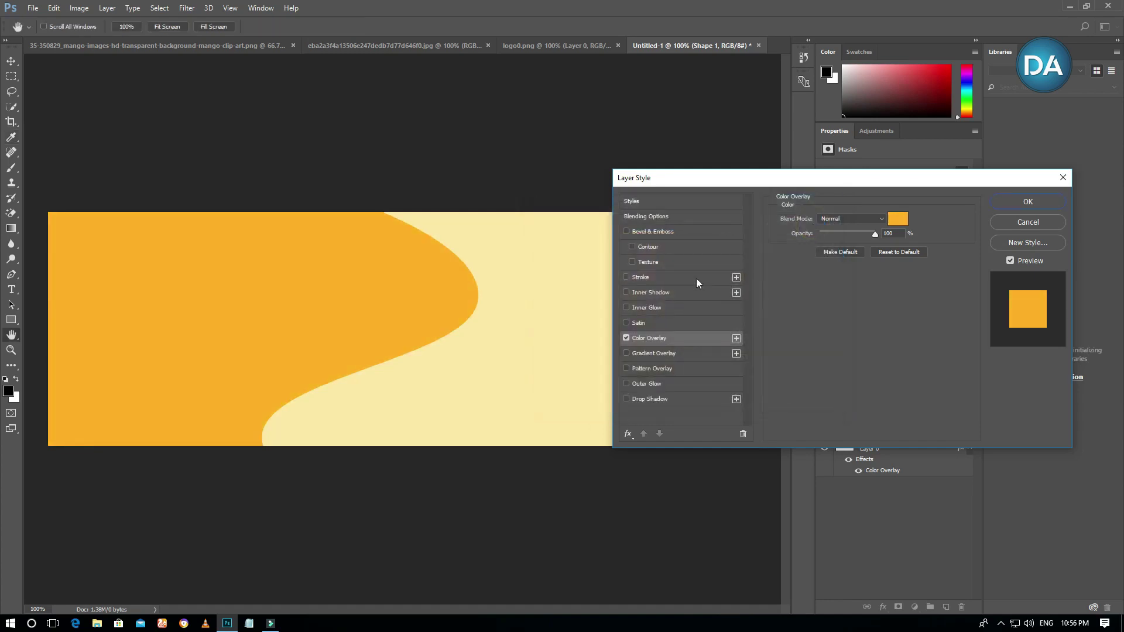
# Step: Add a 7 px inside stroke in darker orange, fe9806, to the curved shape and accept the layer style
pyautogui.click(630, 276)
pyautogui.click(805, 304)
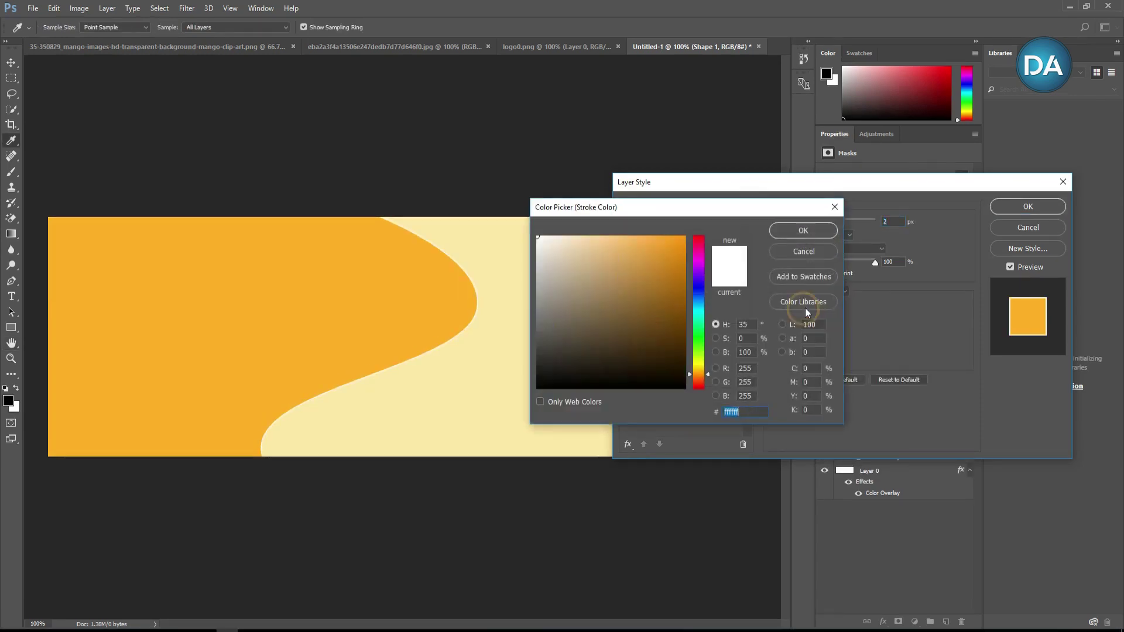
pyautogui.moveTo(669, 274); pyautogui.dragTo(683, 241)
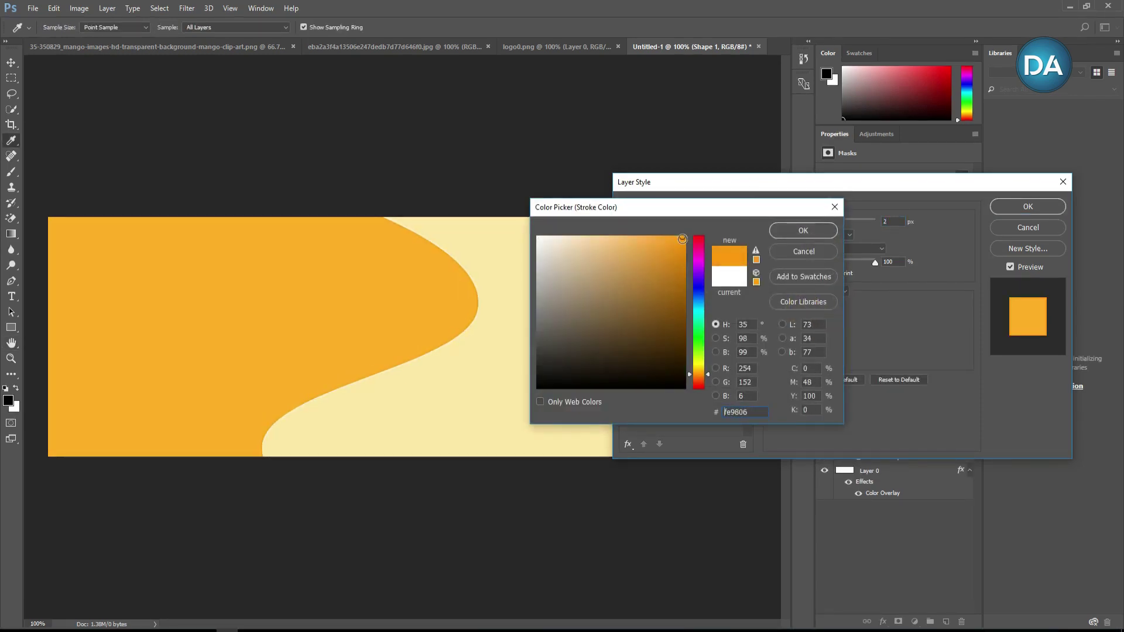
pyautogui.click(809, 230)
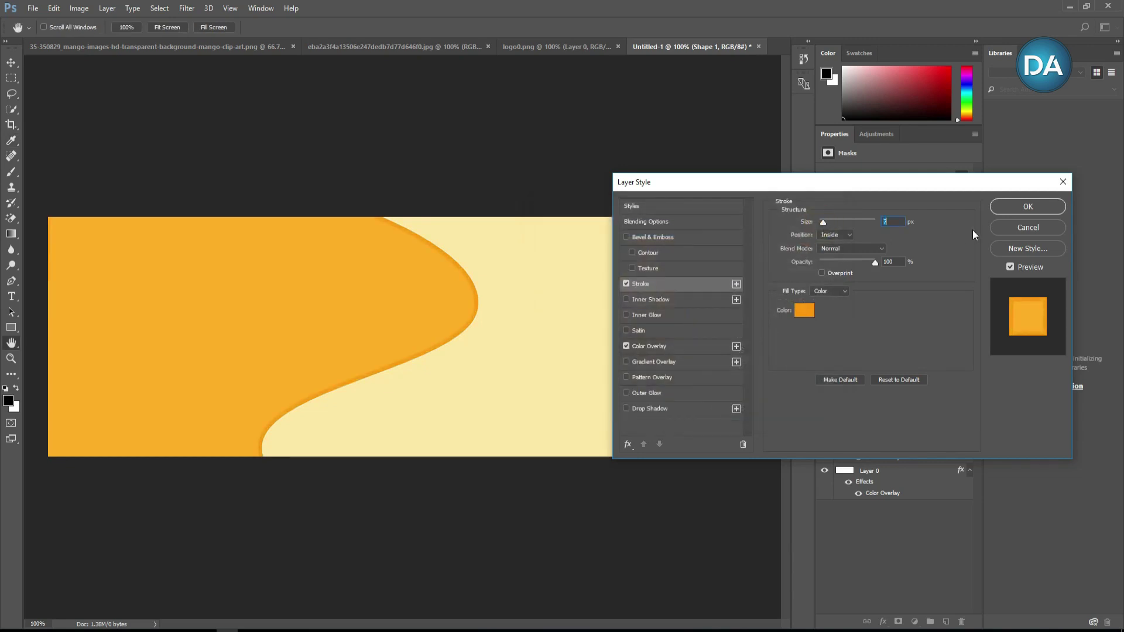
pyautogui.click(1014, 208)
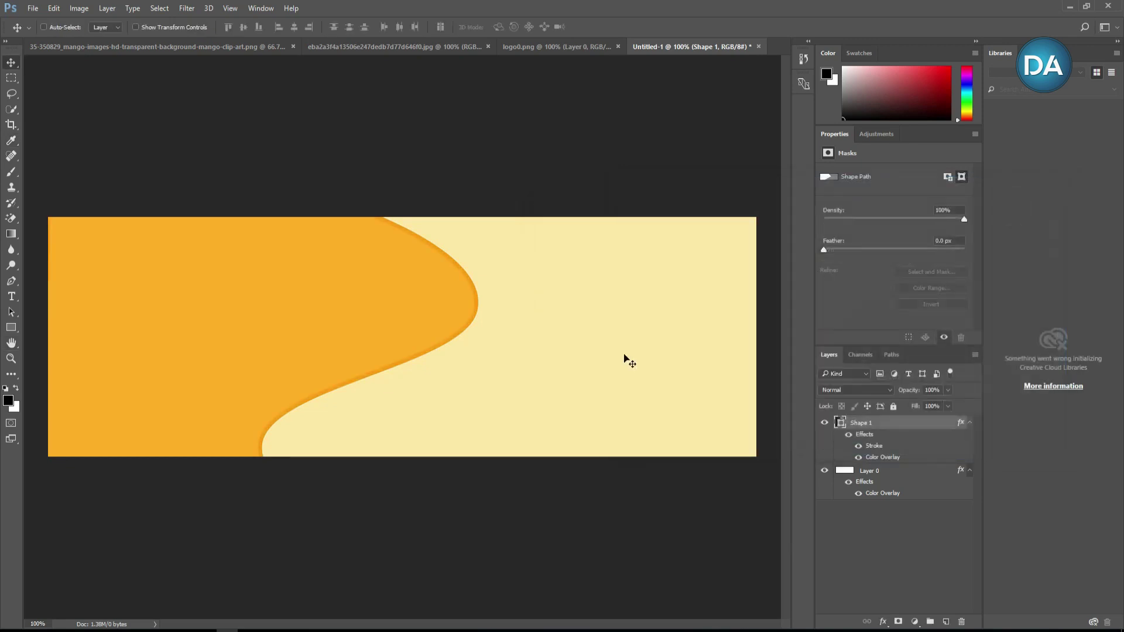
# Step: Draw a 118 × 420 px rectangle on a new layer along the banner's right edge
pyautogui.click(11, 328)
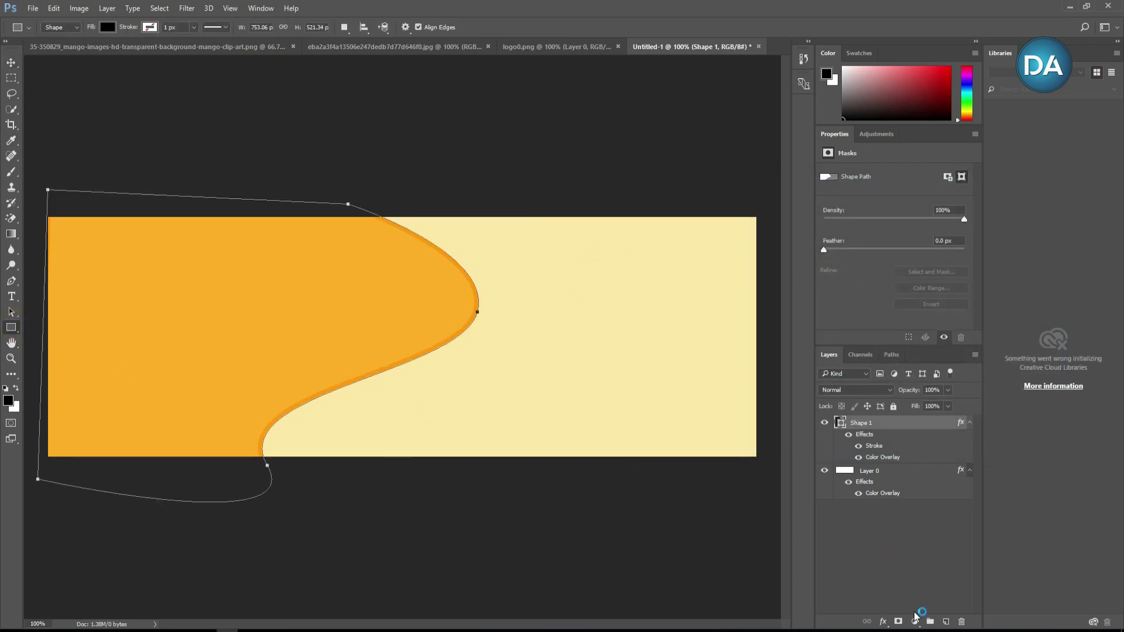
pyautogui.click(946, 622)
pyautogui.moveTo(702, 210); pyautogui.dragTo(770, 461)
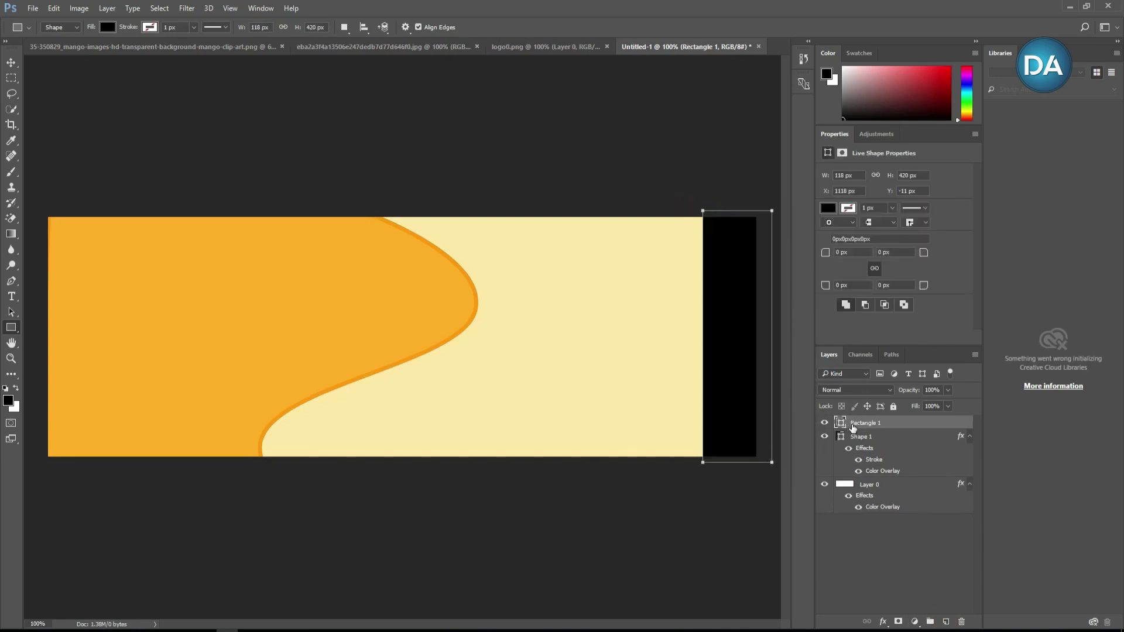
# Step: Sample the curved shape's orange and fill the right-edge rectangle with it using the Paint Bucket, rasterizing the shape
pyautogui.rightClick(11, 329)
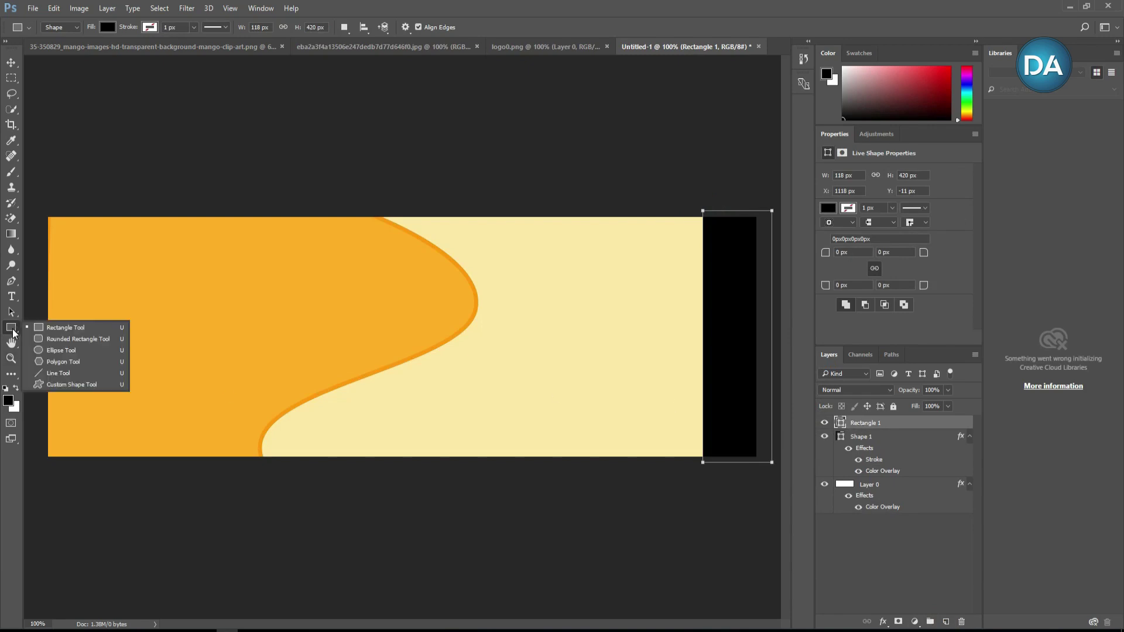
pyautogui.rightClick(12, 235)
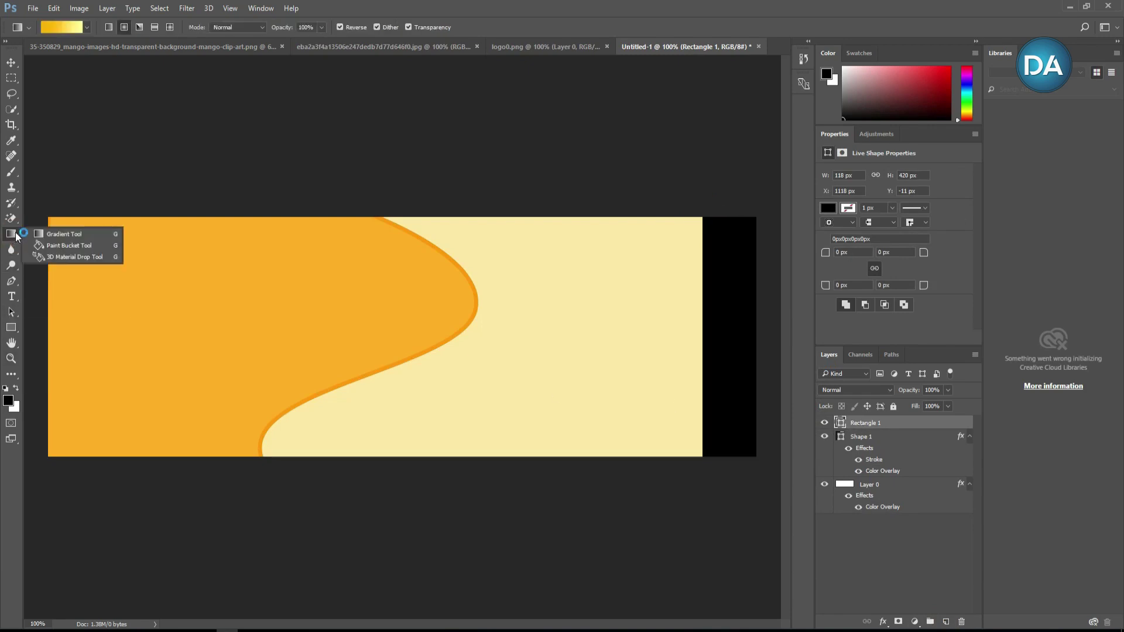
pyautogui.click(58, 245)
pyautogui.keyDown('alt'); pyautogui.click(130, 363); pyautogui.keyUp('alt')
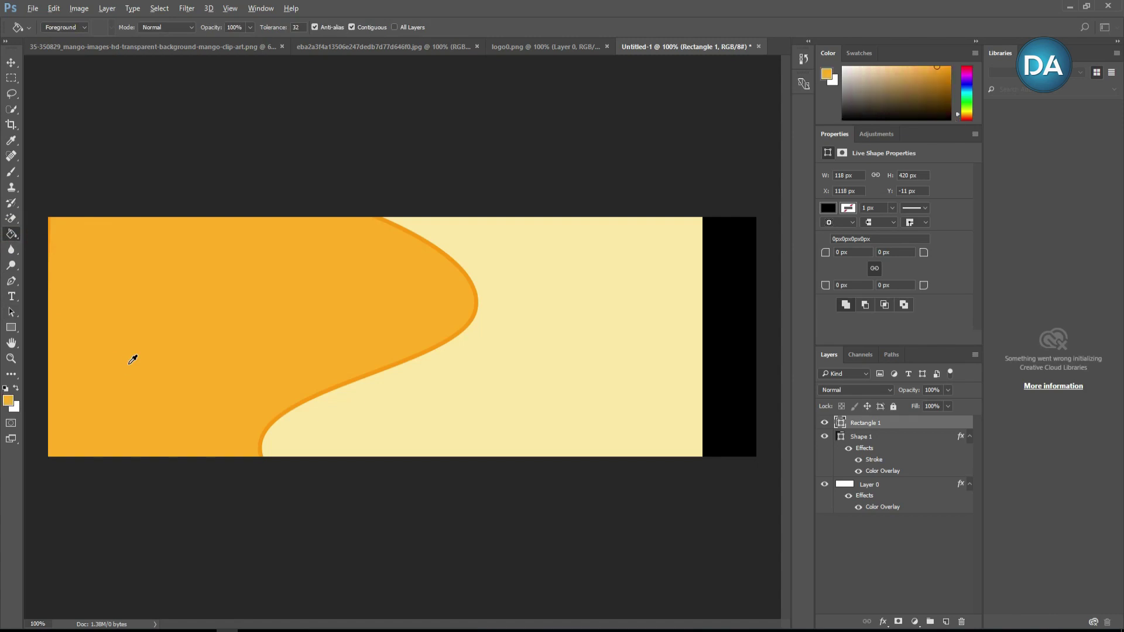
pyautogui.click(724, 282)
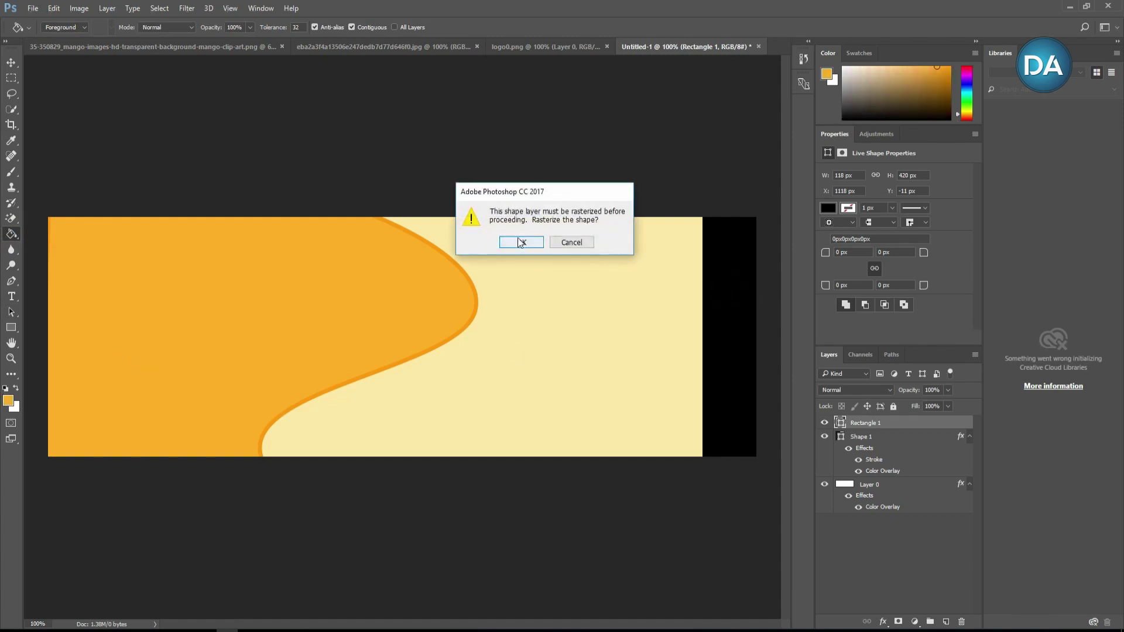
pyautogui.click(529, 246)
pyautogui.click(720, 267)
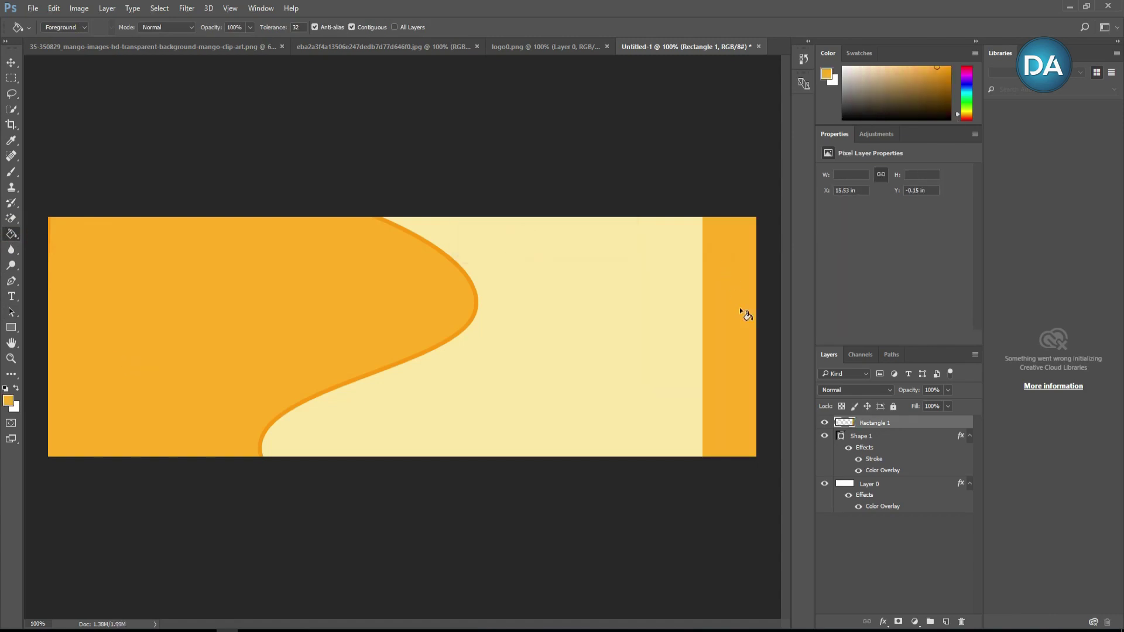
# Step: In the mango image, select the fruit and its stem with the Quick Selection tool
pyautogui.click(10, 60)
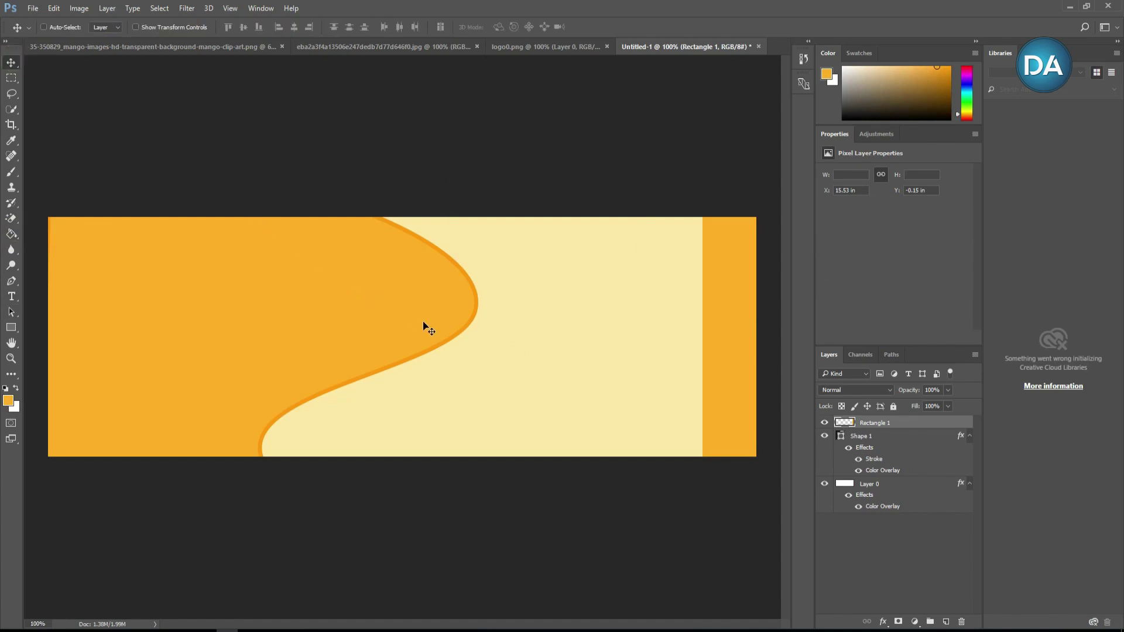
pyautogui.click(237, 51)
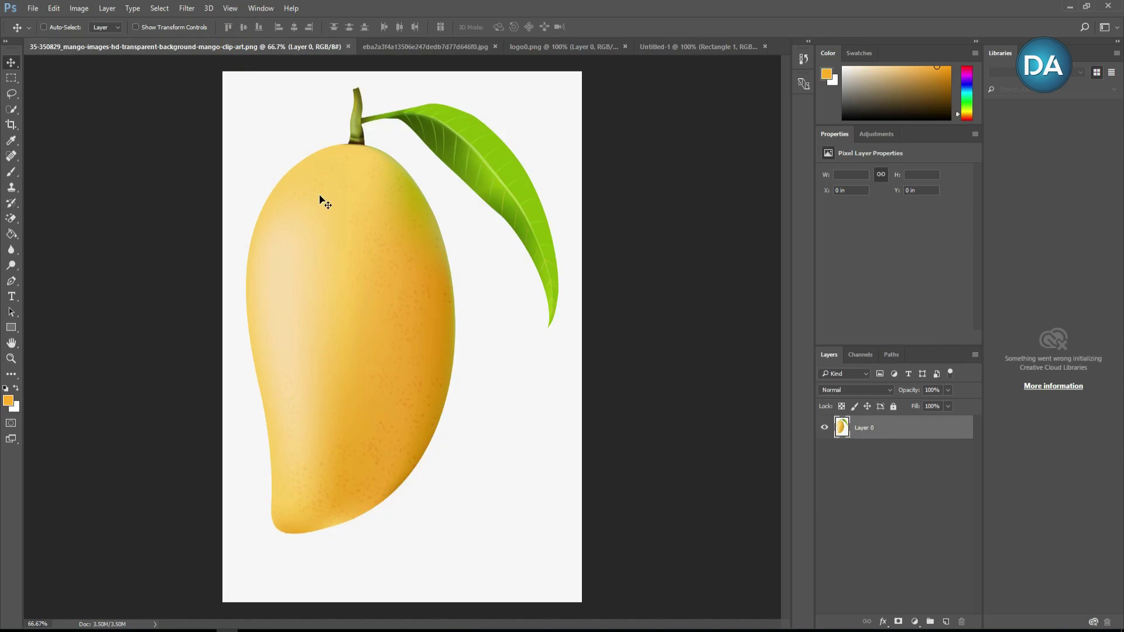
pyautogui.press('w')
pyautogui.moveTo(344, 468)
pyautogui.mouseDown()
pyautogui.moveTo(331, 500)
pyautogui.moveTo(376, 433)
pyautogui.moveTo(407, 329)
pyautogui.moveTo(360, 124)
pyautogui.mouseUp()
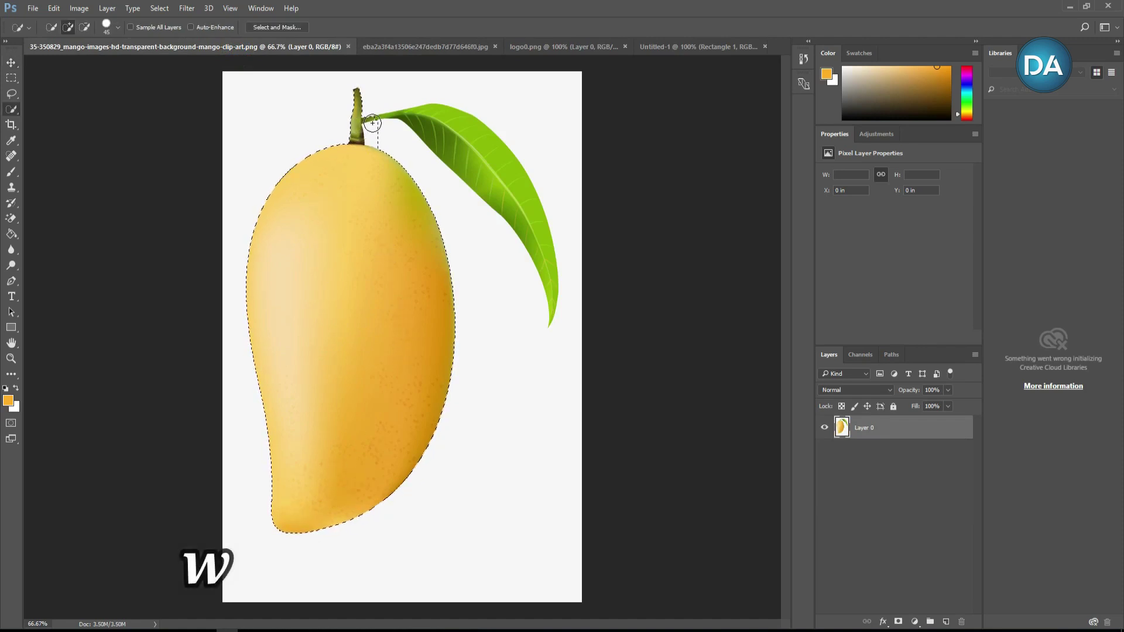
# Step: Subtract the background between the stem, leaf stalk and fruit from the selection using a smaller, 20 px Quick Selection brush
pyautogui.press('z')
pyautogui.click(379, 130)
pyautogui.click(380, 130)
pyautogui.scroll(3, 370, 193)
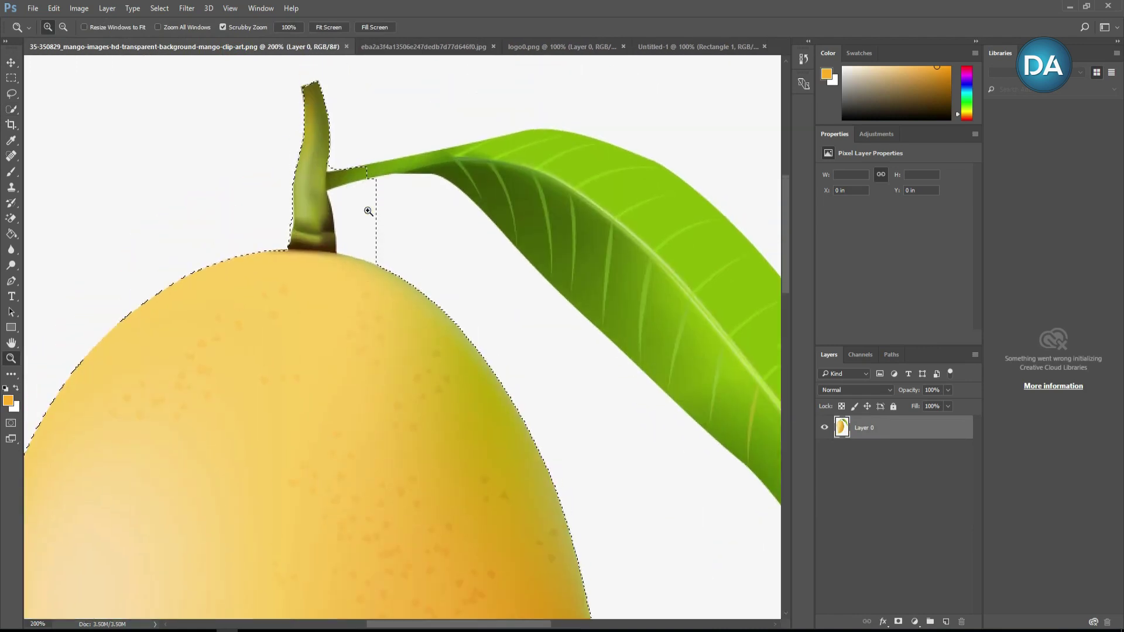
pyautogui.press('w')
pyautogui.moveTo(377, 234)
pyautogui.mouseDown()
pyautogui.moveTo(389, 226)
pyautogui.moveTo(353, 251)
pyautogui.moveTo(367, 254)
pyautogui.mouseUp()
pyautogui.press('[')
pyautogui.press('[')
pyautogui.press('[')
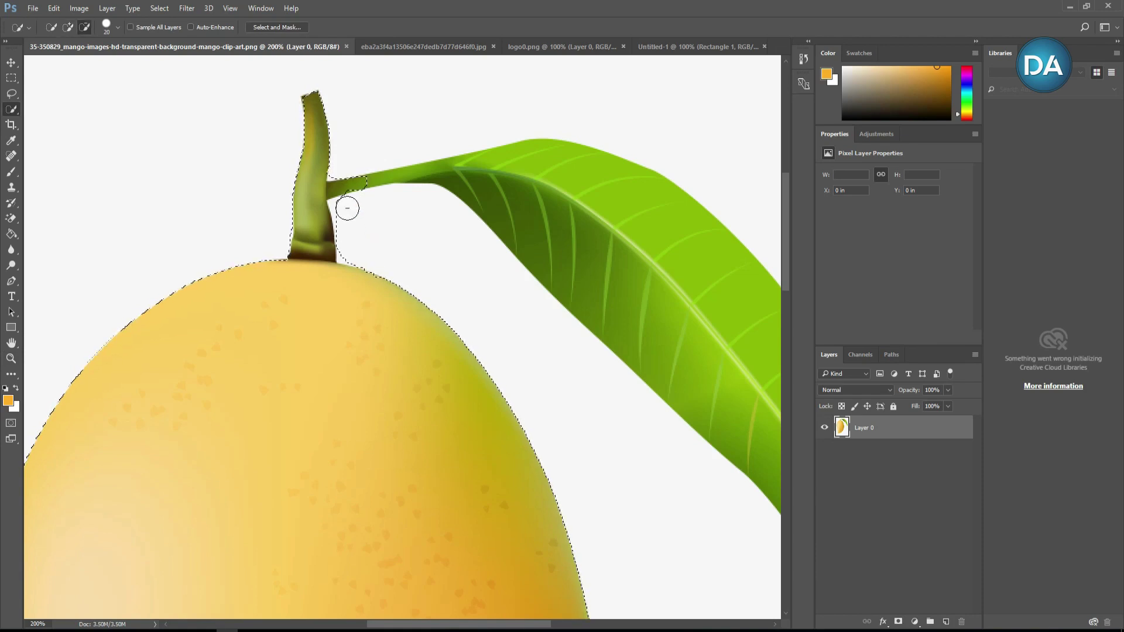
pyautogui.moveTo(349, 209); pyautogui.dragTo(591, 214)
# Step: Extend the selection over the whole green leaf
pyautogui.hscroll(5, 630, 261)
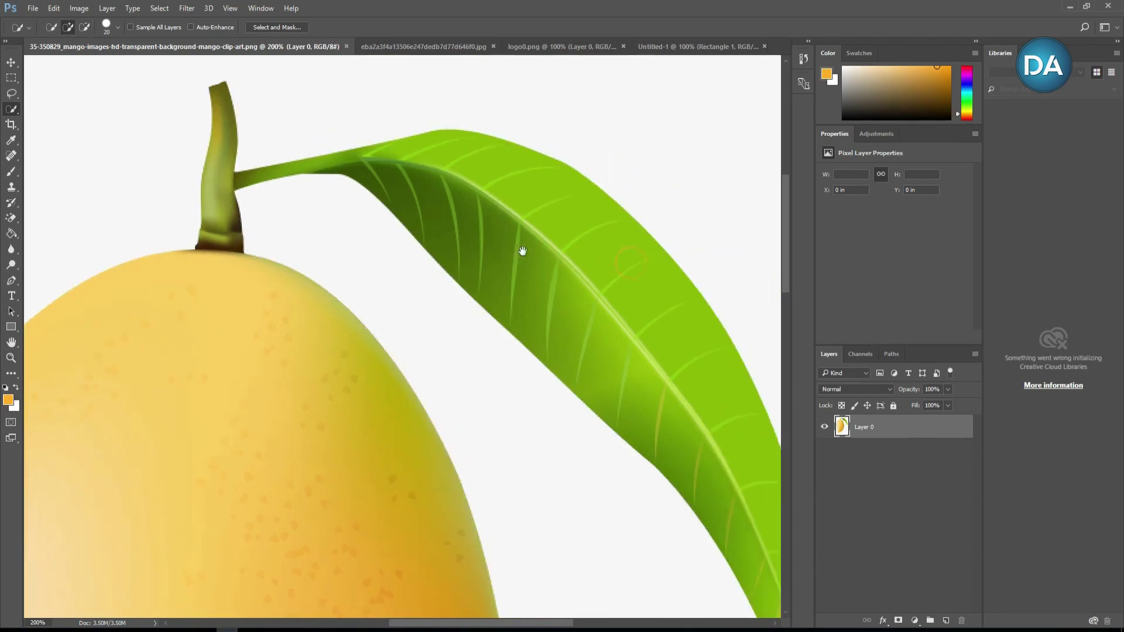
pyautogui.moveTo(655, 400); pyautogui.dragTo(545, 319)
pyautogui.press('z')
pyautogui.hotkey('ctrl', '-')
pyautogui.hotkey('ctrl', '-')
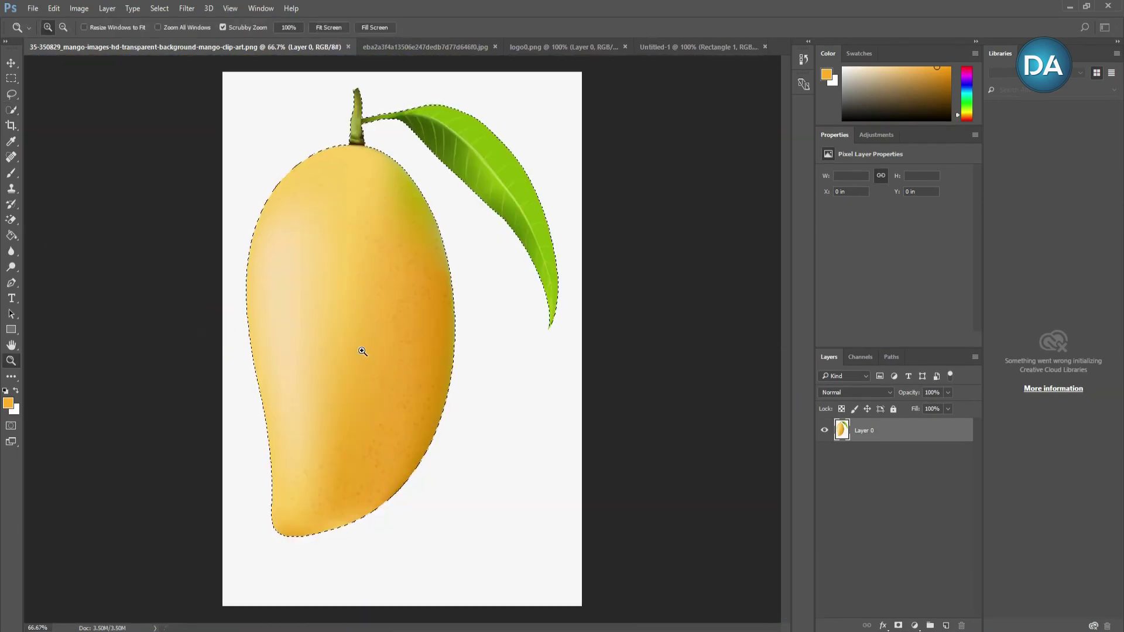
# Step: Copy the selected mango to its own layer and place that layer in the Untitled-1 banner document
pyautogui.hotkey('ctrl', 'j')
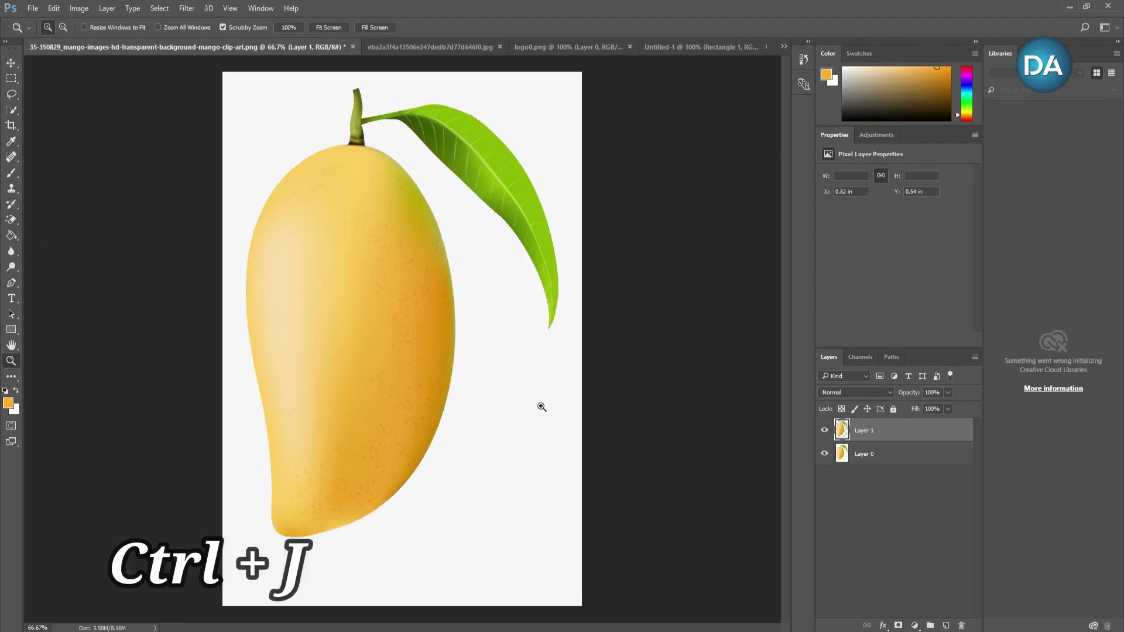
pyautogui.moveTo(841, 432); pyautogui.dragTo(454, 296)
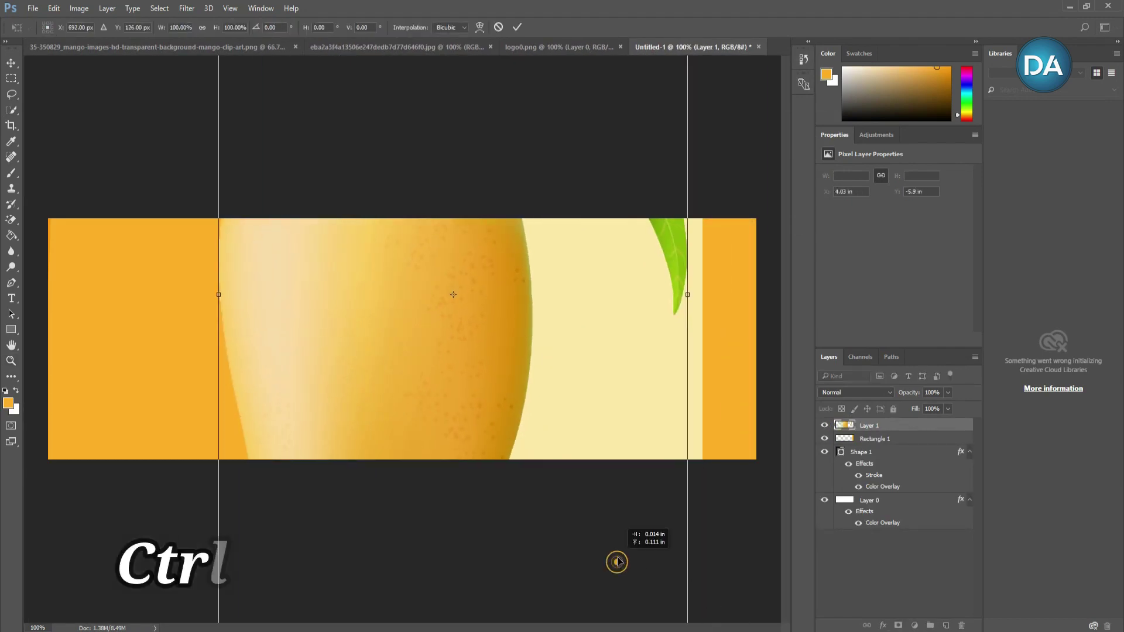
# Step: Shrink the mango, tilt it clockwise with its stem toward the upper right, and position it on the cream area beside the orange strip
pyautogui.hotkey('ctrl', 't')
pyautogui.moveTo(609, 429); pyautogui.dragTo(570, 323)
pyautogui.moveTo(650, 521); pyautogui.dragTo(527, 342)
pyautogui.moveTo(474, 301); pyautogui.dragTo(565, 436)
pyautogui.moveTo(625, 490); pyautogui.dragTo(582, 427)
pyautogui.moveTo(595, 284); pyautogui.dragTo(647, 336)
pyautogui.moveTo(550, 336); pyautogui.dragTo(638, 347)
pyautogui.click(517, 28)
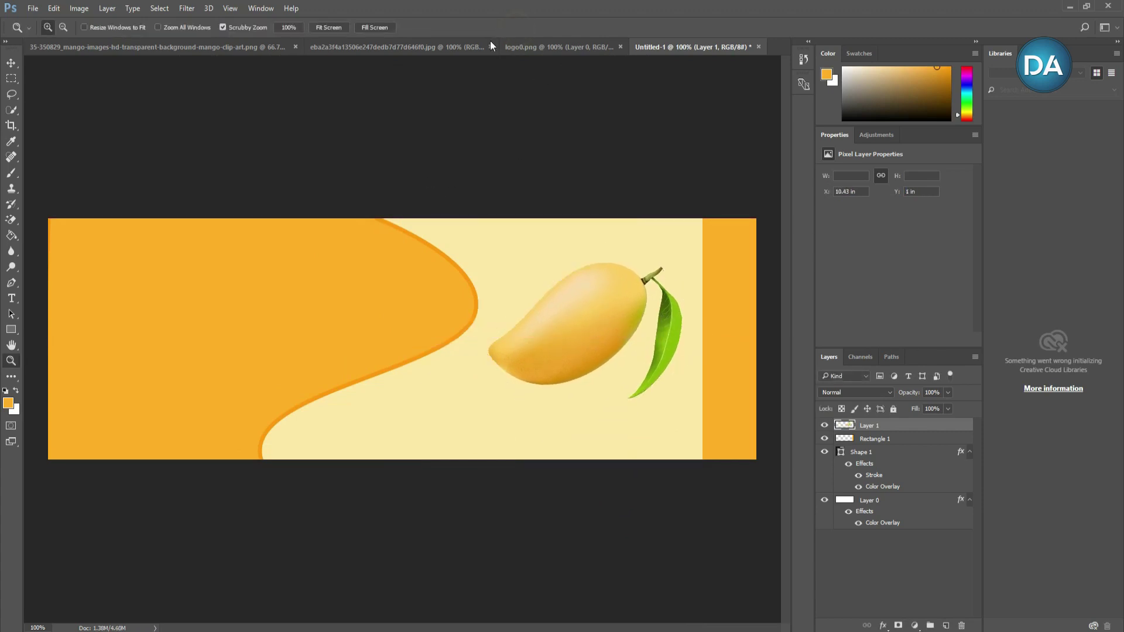
# Step: In the biscuit image, select the upper part of the front biscuit with the Quick Selection tool
pyautogui.click(378, 48)
pyautogui.press('w')
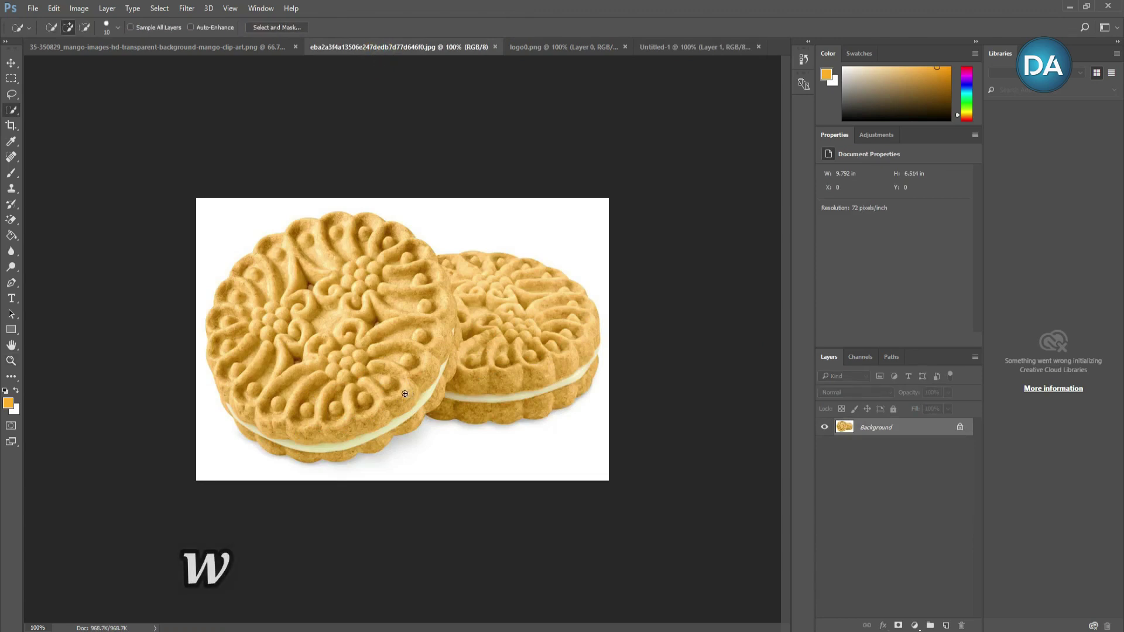
pyautogui.moveTo(293, 440)
pyautogui.mouseDown()
pyautogui.moveTo(433, 379)
pyautogui.moveTo(336, 276)
pyautogui.moveTo(280, 260)
pyautogui.moveTo(240, 307)
pyautogui.mouseUp()
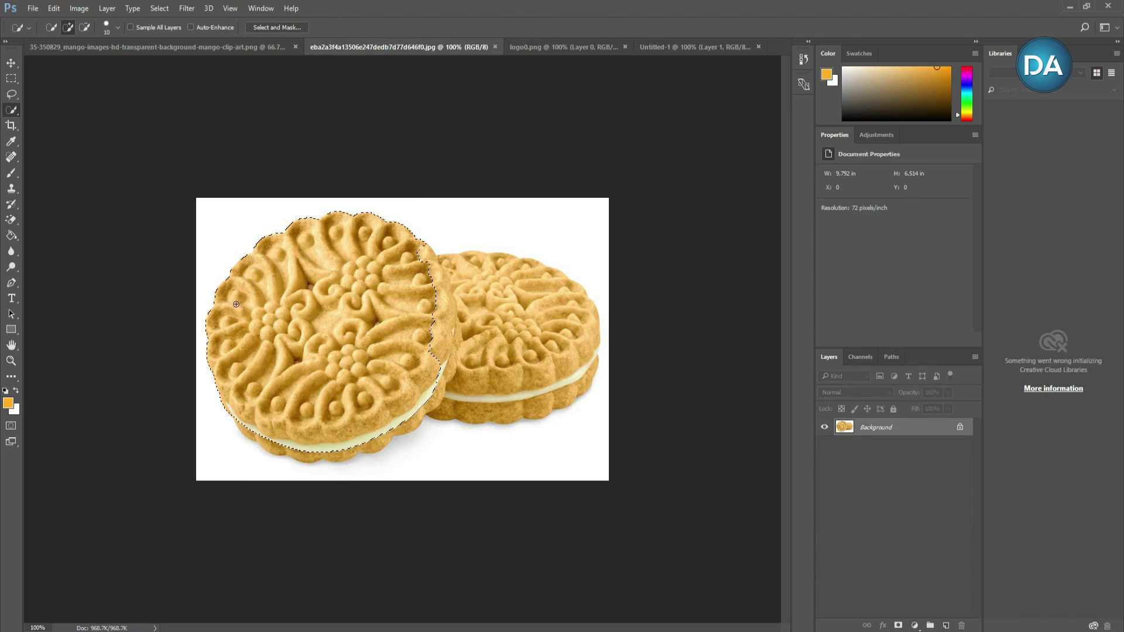
# Step: Extend the selection over the front biscuit's remaining edge and lower layer and the whole rear biscuit
pyautogui.press('z')
pyautogui.click(274, 322)
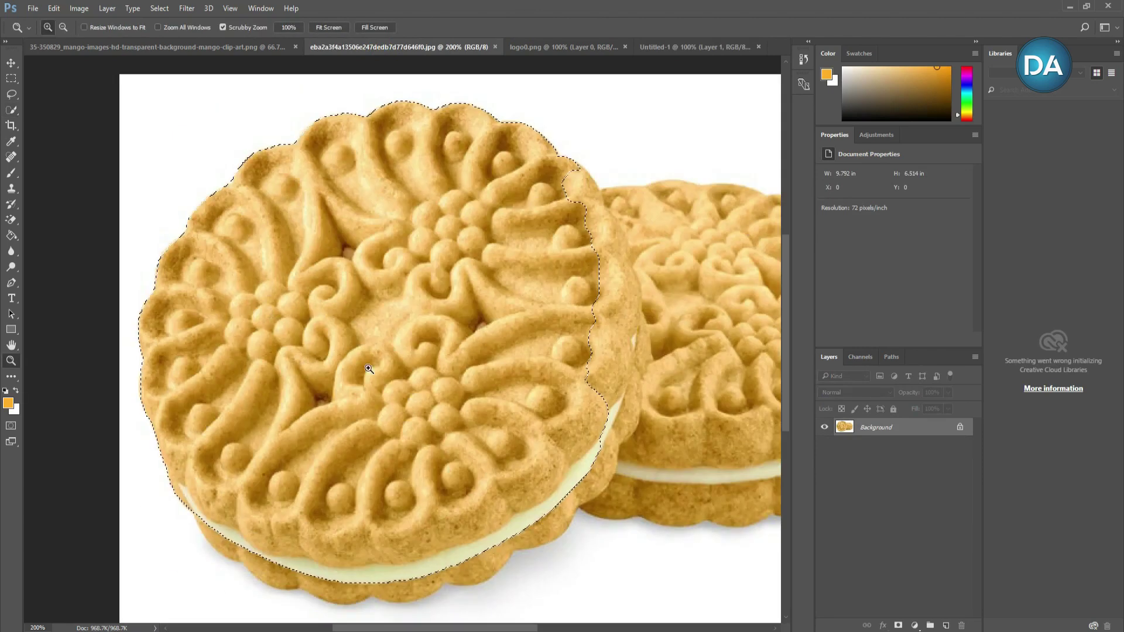
pyautogui.press('w')
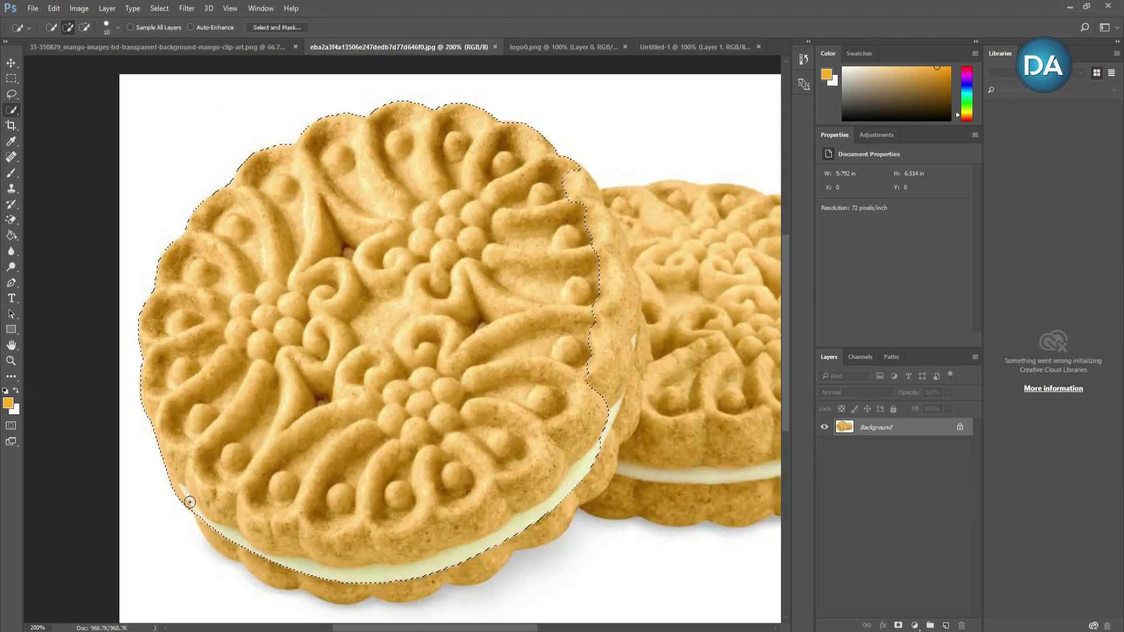
pyautogui.moveTo(196, 514); pyautogui.dragTo(225, 540)
pyautogui.moveTo(294, 562)
pyautogui.mouseDown()
pyautogui.moveTo(423, 582)
pyautogui.moveTo(485, 555)
pyautogui.mouseUp()
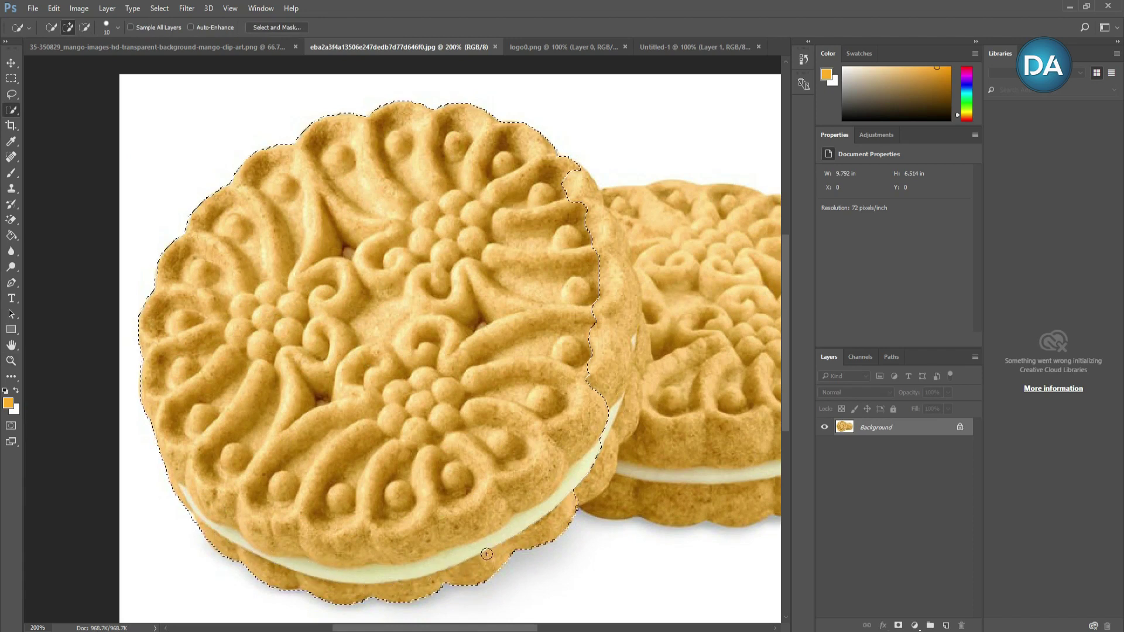
pyautogui.moveTo(583, 487)
pyautogui.mouseDown()
pyautogui.moveTo(622, 381)
pyautogui.moveTo(628, 408)
pyautogui.moveTo(452, 407)
pyautogui.mouseUp()
pyautogui.moveTo(497, 474)
pyautogui.mouseDown()
pyautogui.moveTo(534, 492)
pyautogui.moveTo(638, 454)
pyautogui.moveTo(702, 246)
pyautogui.moveTo(573, 276)
pyautogui.mouseUp()
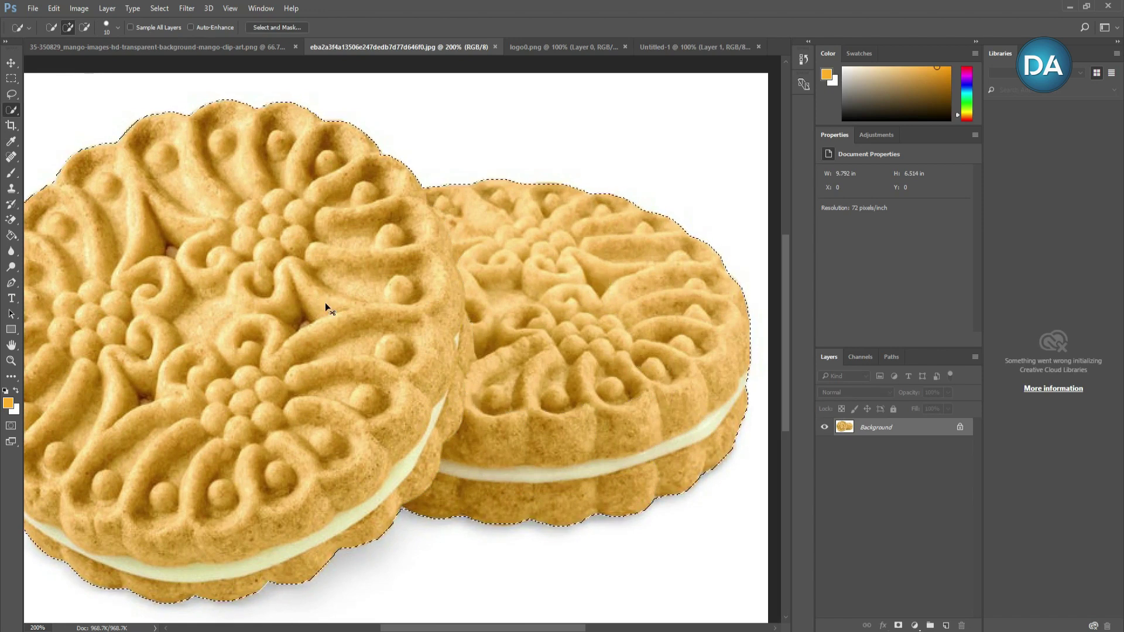
# Step: Copy the selected biscuits to their own layer and place that layer in the Untitled-1 banner document
pyautogui.hotkey('ctrl', 'j')
pyautogui.moveTo(806, 357); pyautogui.dragTo(537, 350)
# Step: Scale the biscuits to about 54% and position them in front of the mango's lower part
pyautogui.hotkey('ctrl', 't')
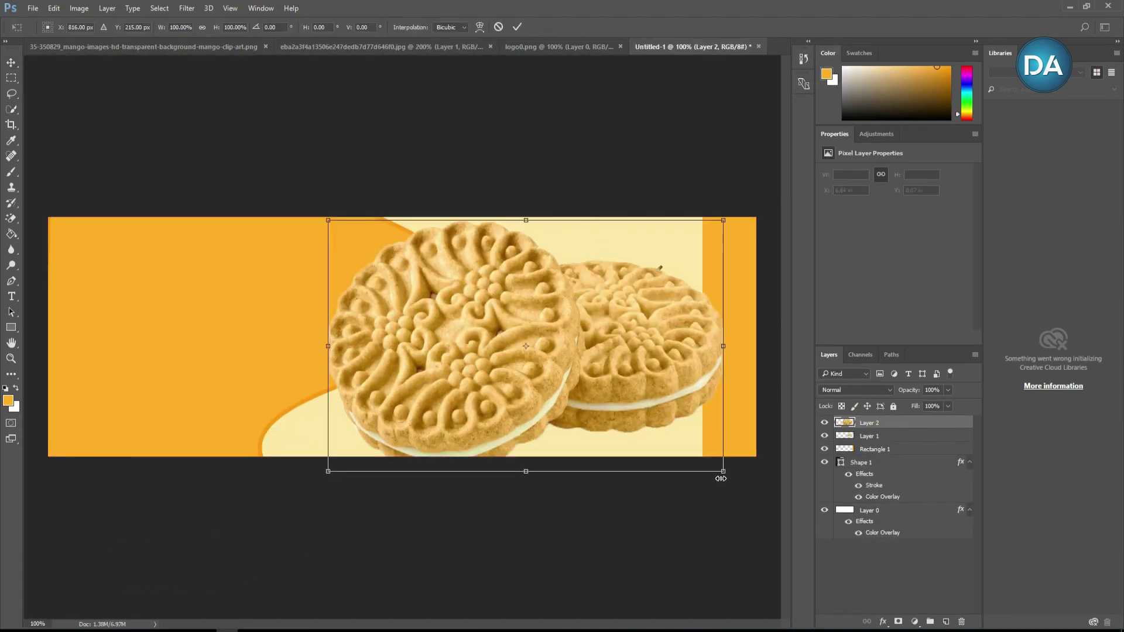
pyautogui.moveTo(723, 470); pyautogui.dragTo(658, 430)
pyautogui.moveTo(612, 364); pyautogui.dragTo(642, 377)
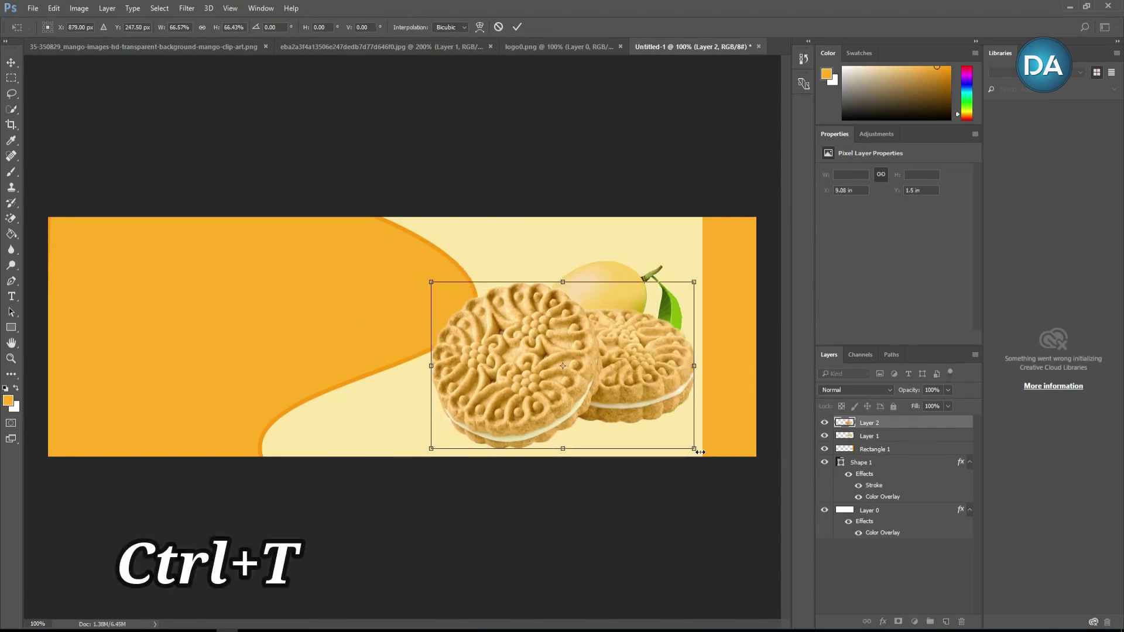
pyautogui.moveTo(693, 447); pyautogui.dragTo(673, 424)
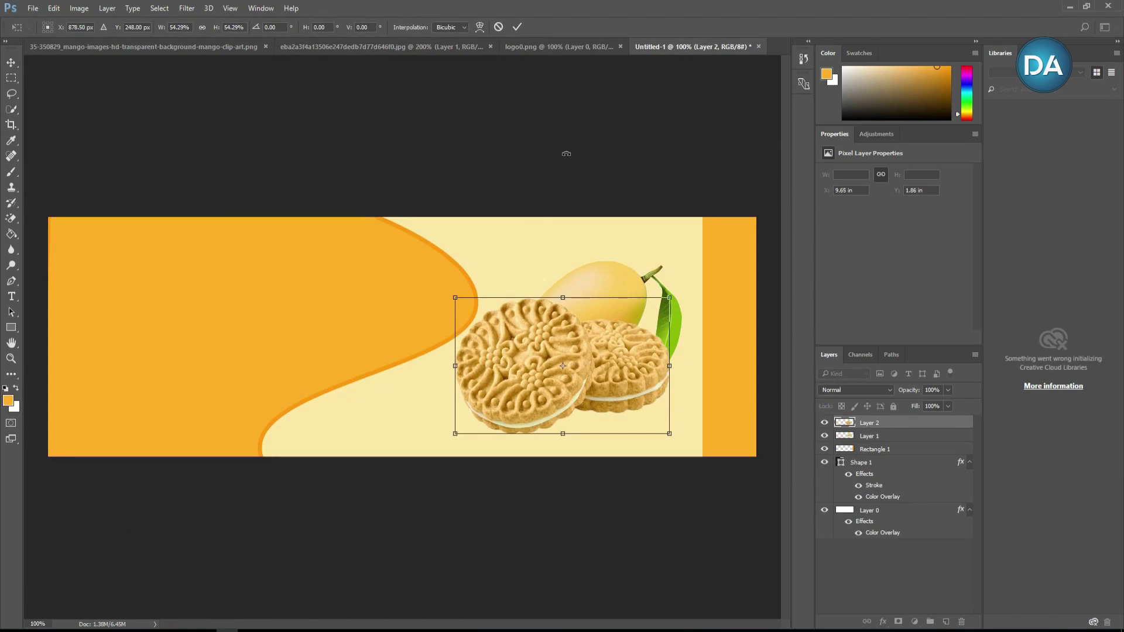
pyautogui.click(516, 26)
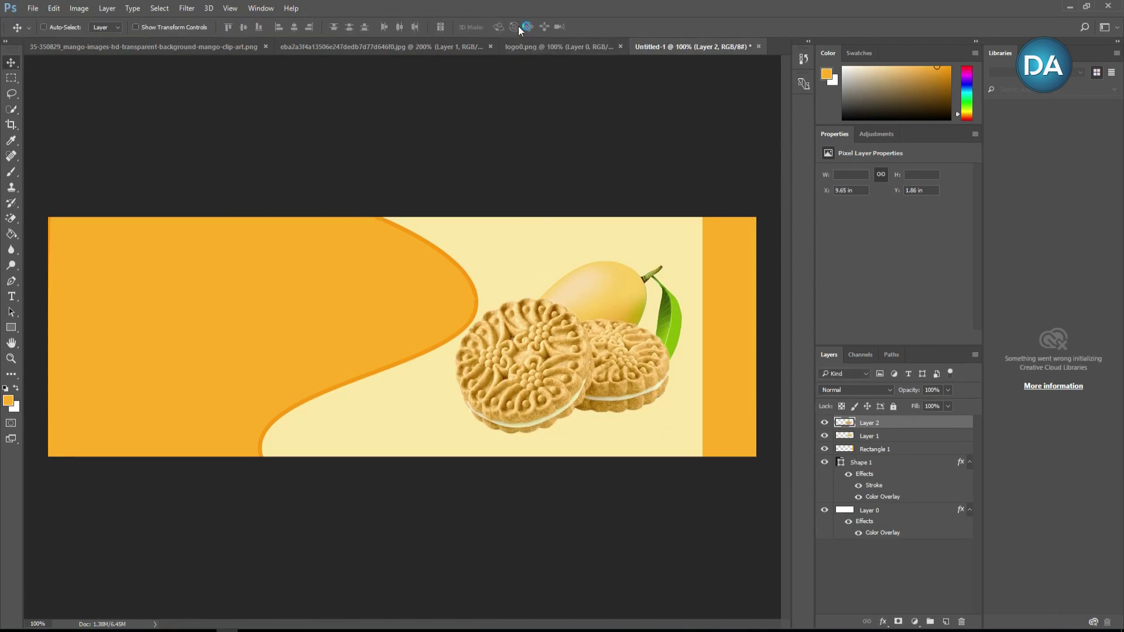
# Step: Add a drop shadow to the biscuit layer with a distance of 1 px and a size of 8 px
pyautogui.rightClick(864, 426)
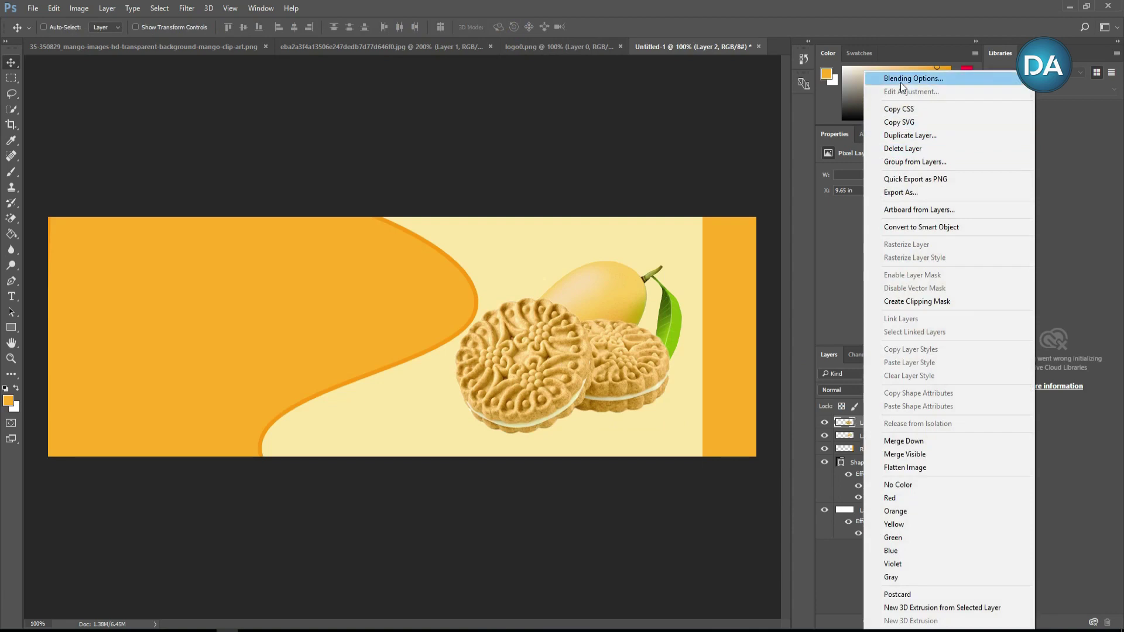
pyautogui.click(937, 56)
pyautogui.click(649, 408)
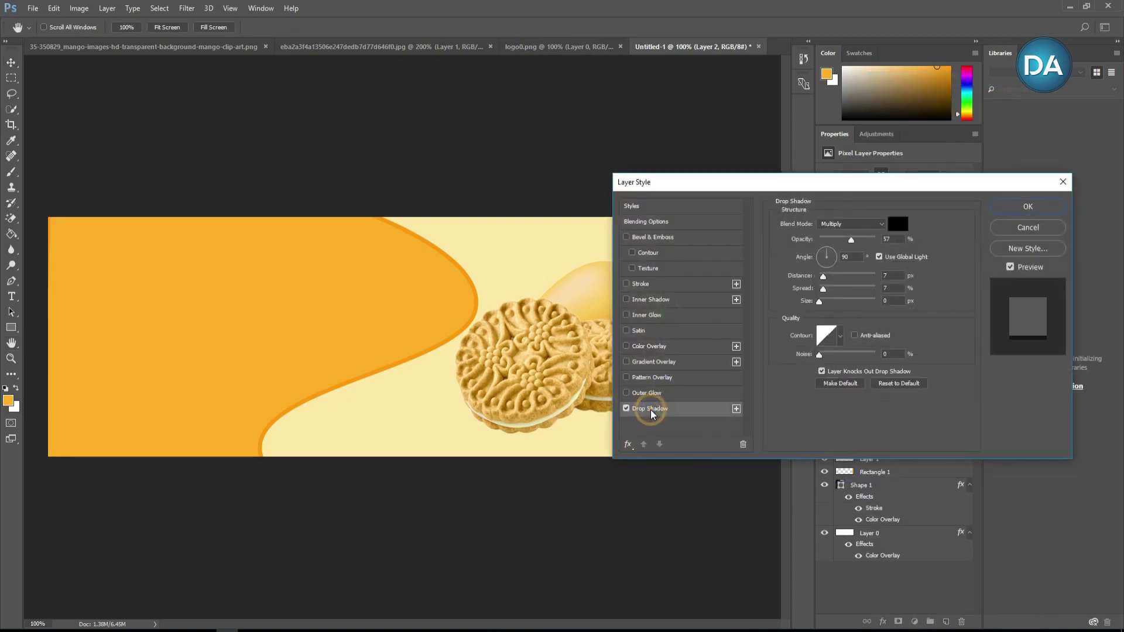
pyautogui.moveTo(824, 279); pyautogui.dragTo(825, 303)
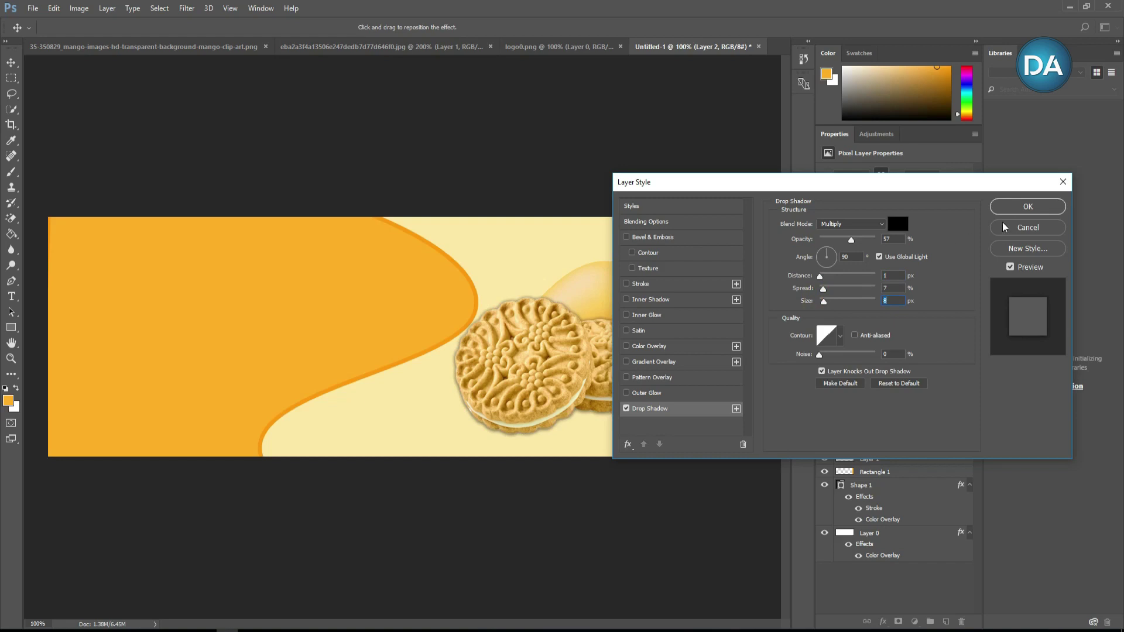
pyautogui.click(1022, 208)
# Step: Group the biscuit, mango, rectangle and curved shape layers and name the group "shape"
pyautogui.keyDown('shift'); pyautogui.click(882, 522); pyautogui.keyUp('shift')
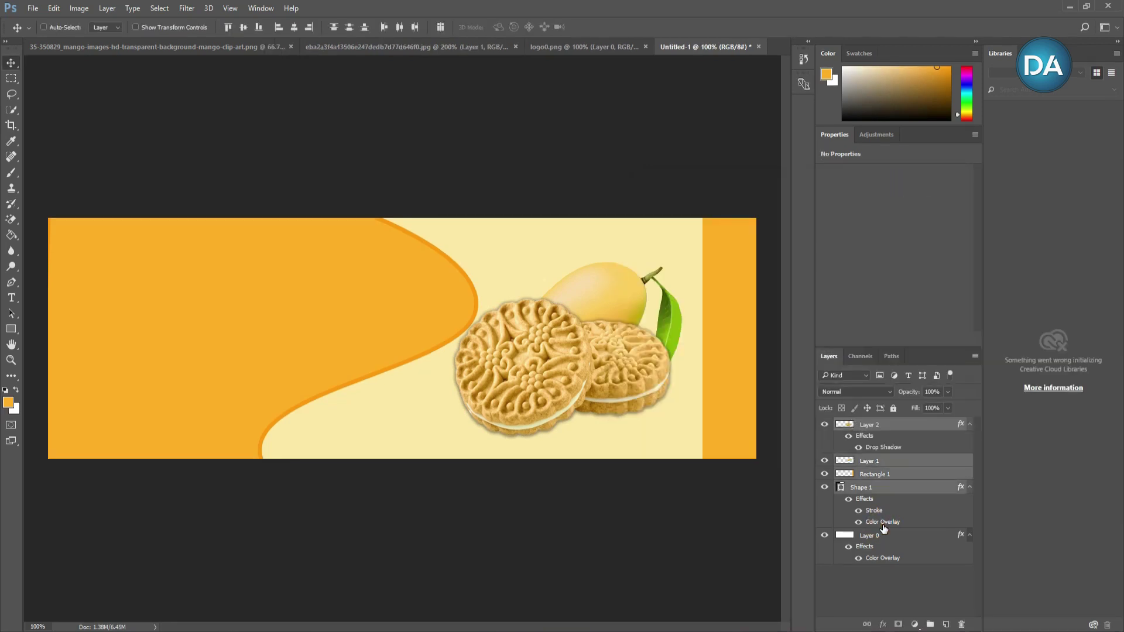
pyautogui.click(930, 624)
pyautogui.doubleClick(870, 426)
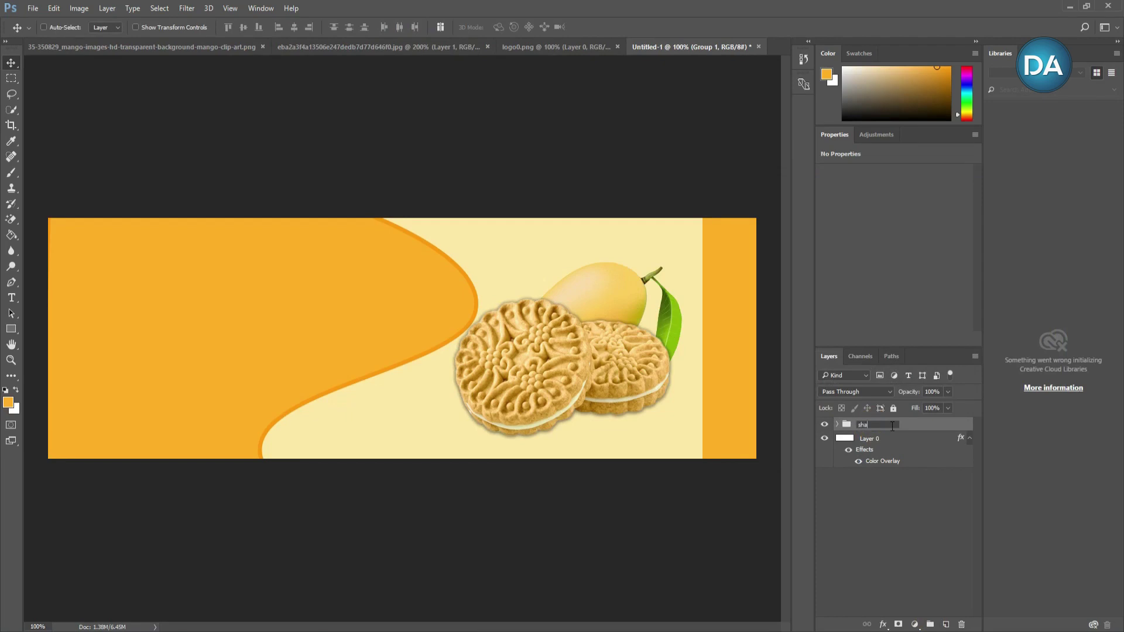
pyautogui.write('shape')
pyautogui.click(843, 501)
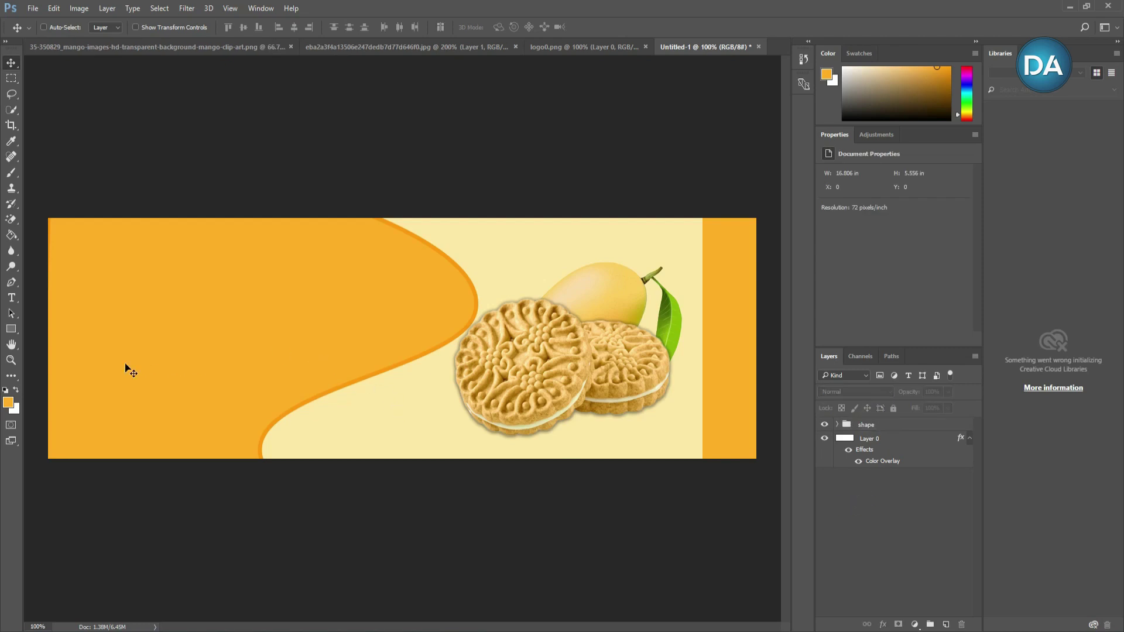
# Step: Add the text "Cremo" at 60 pt on the large orange curved area
pyautogui.click(12, 298)
pyautogui.click(227, 314)
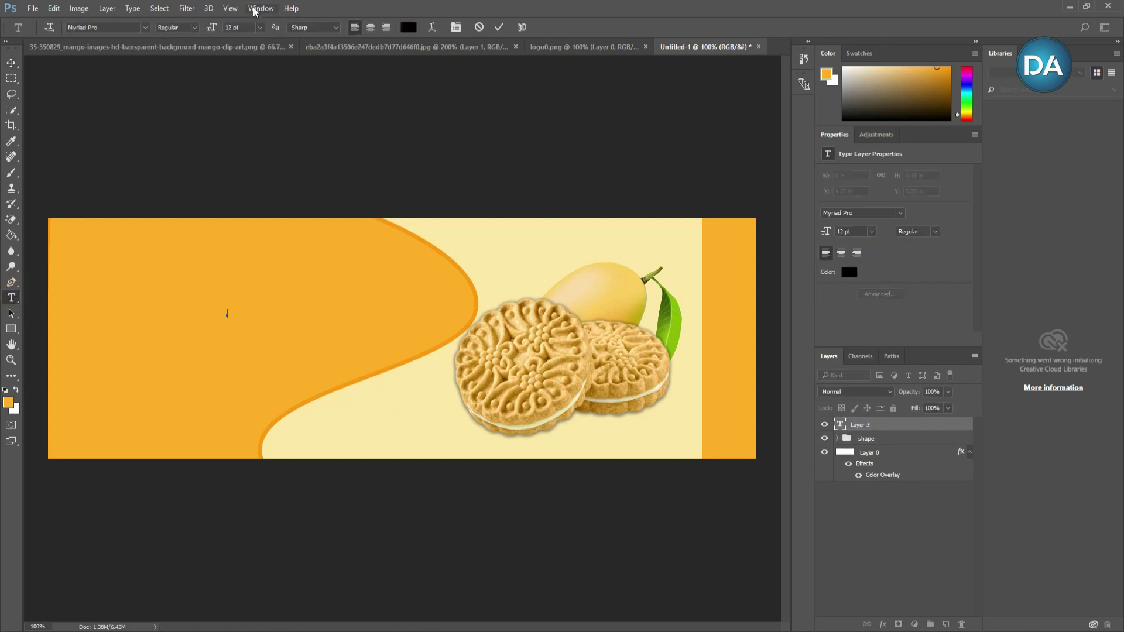
pyautogui.click(259, 27)
pyautogui.write('Cre')
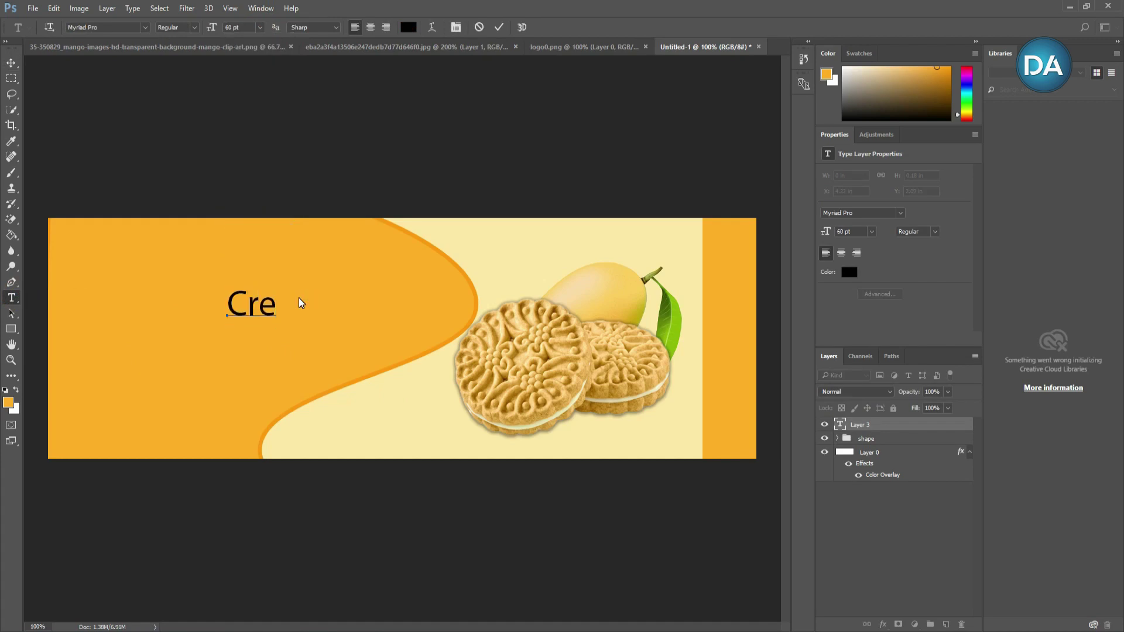
pyautogui.write('mo')
# Step: Change the font of the whole Cremo text to Biscuit
pyautogui.moveTo(325, 301); pyautogui.dragTo(229, 305)
pyautogui.click(456, 27)
pyautogui.click(732, 124)
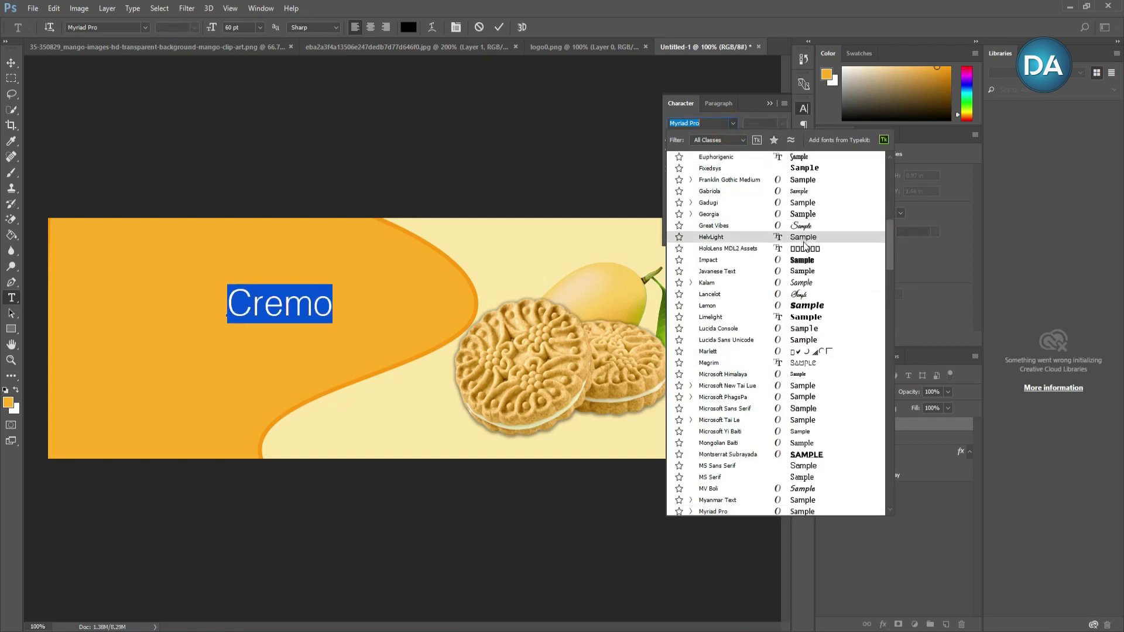
pyautogui.scroll(5, 804, 245)
pyautogui.scroll(2, 807, 248)
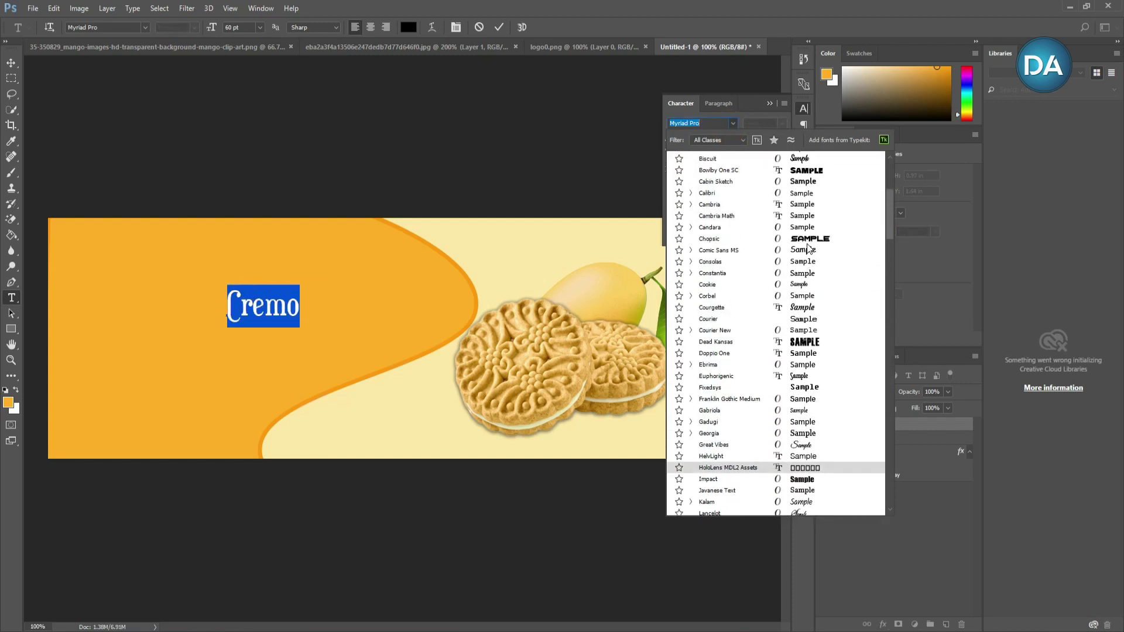
pyautogui.scroll(1, 808, 249)
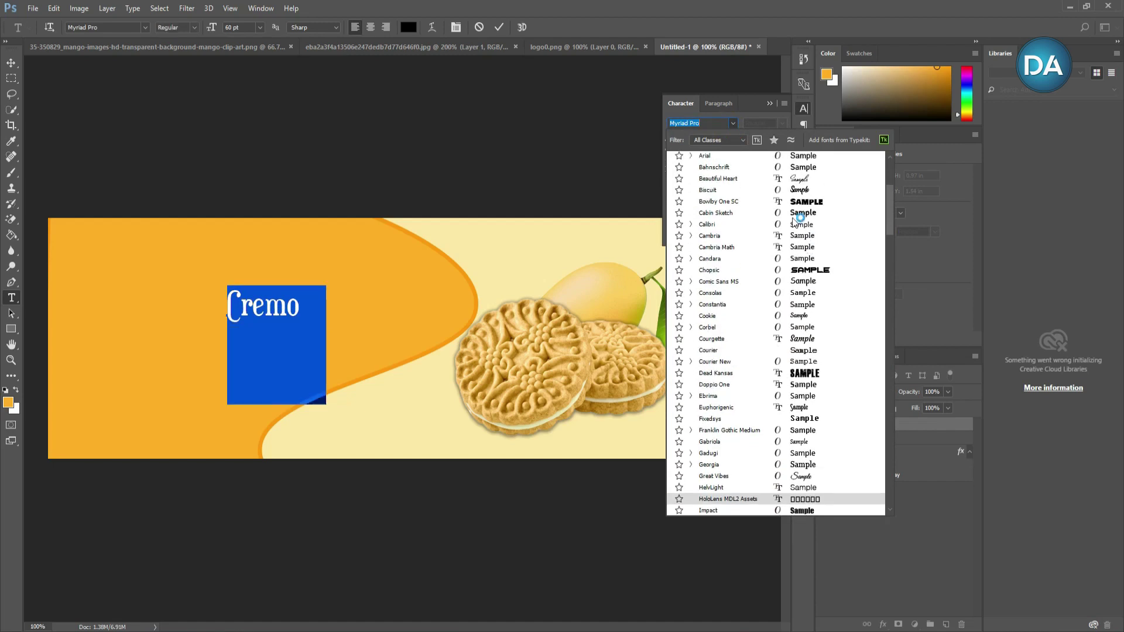
pyautogui.click(747, 194)
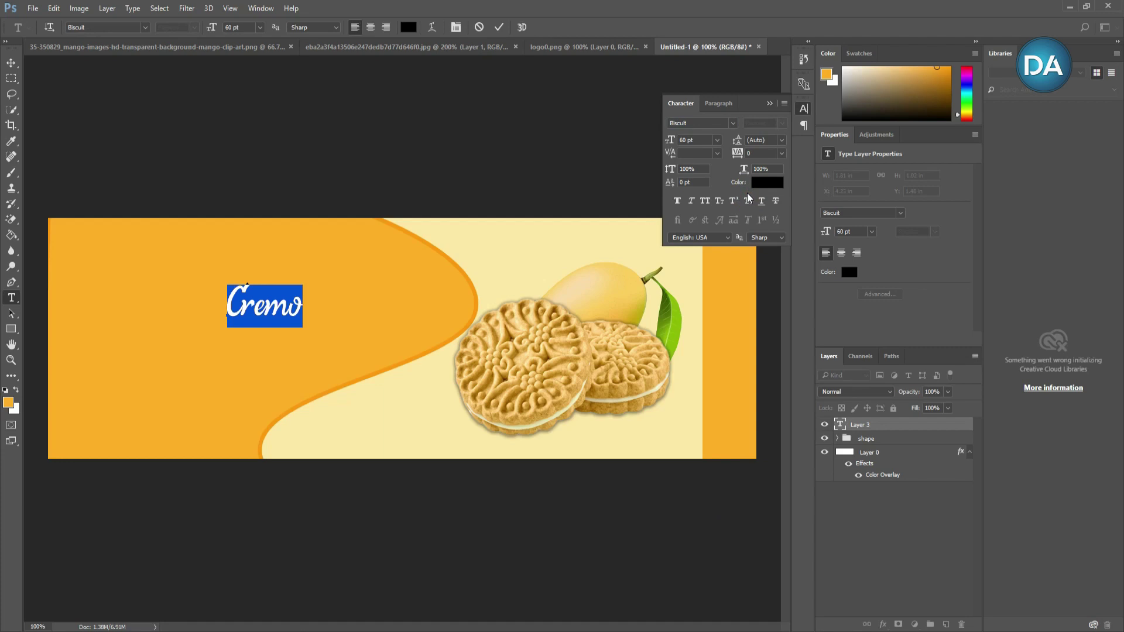
# Step: Set the tracking of the Cremo text to 180
pyautogui.click(739, 155)
pyautogui.click(753, 154)
pyautogui.write('140')
pyautogui.press('Return')
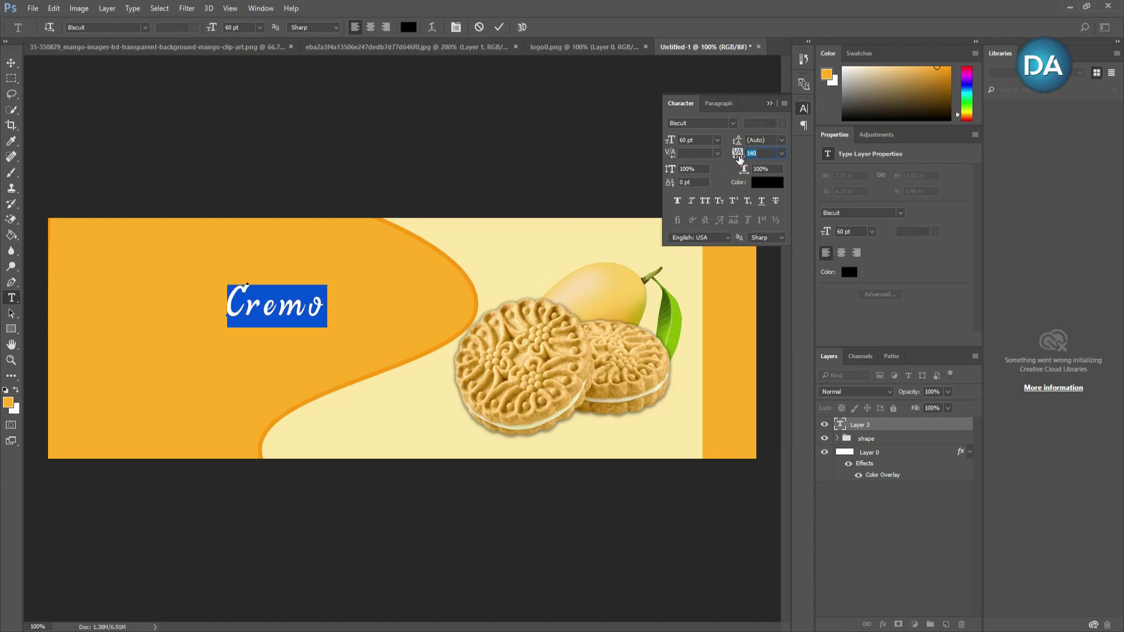
pyautogui.write('180')
pyautogui.press('Return')
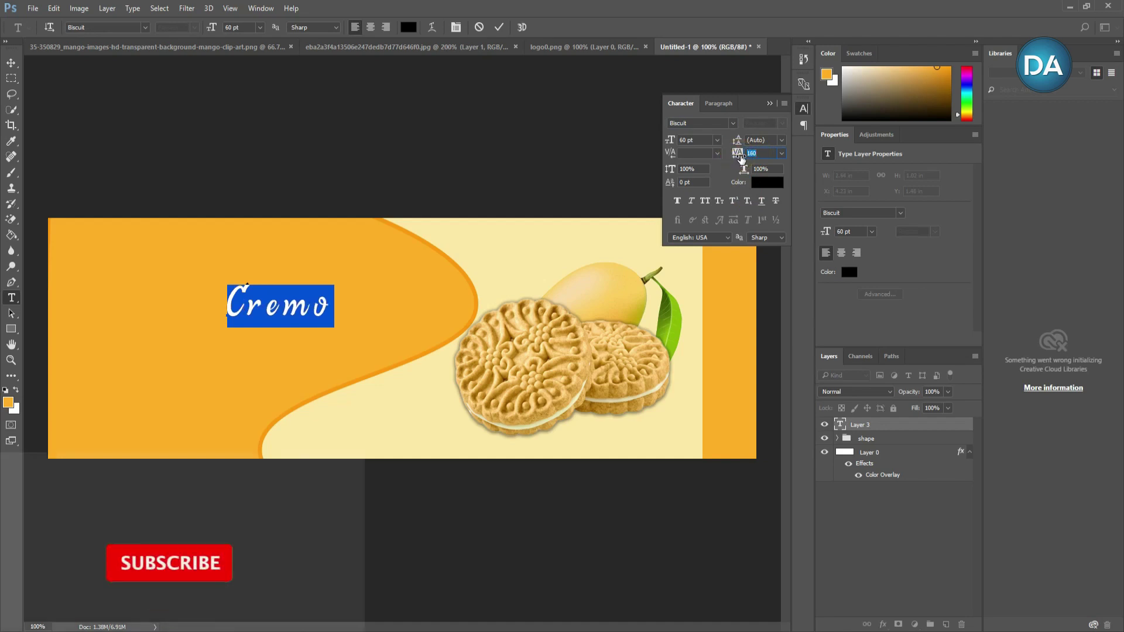
# Step: Set the Cremo text's color to white (ffffff) and its tracking to 100
pyautogui.click(760, 187)
pyautogui.click(546, 237)
pyautogui.click(537, 237)
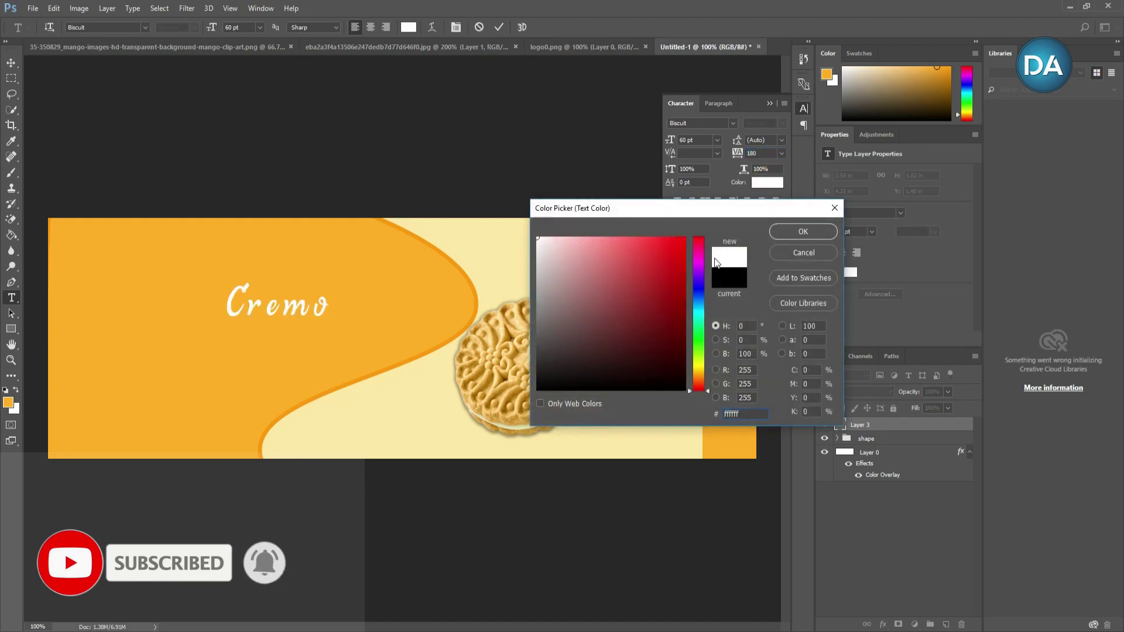
pyautogui.click(806, 233)
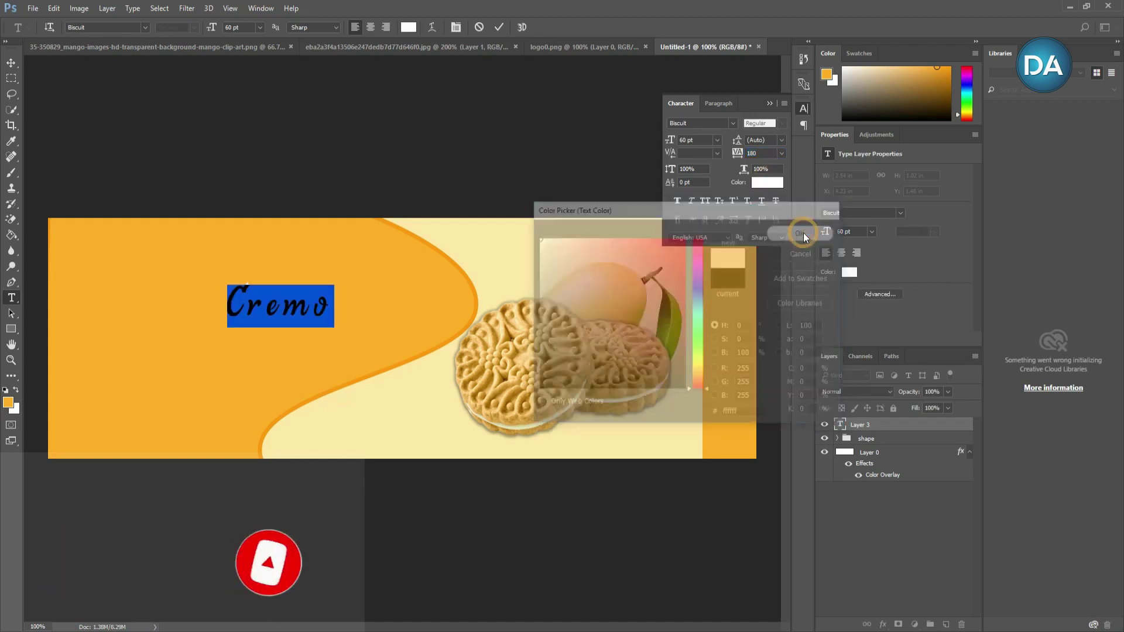
pyautogui.moveTo(739, 159); pyautogui.dragTo(739, 157)
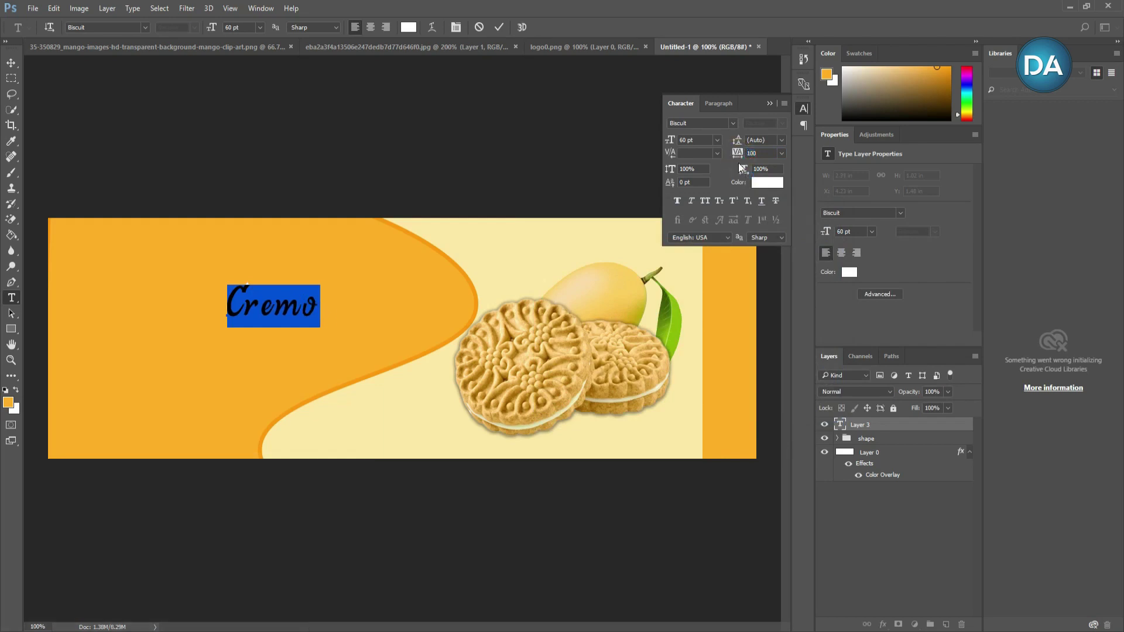
pyautogui.click(769, 103)
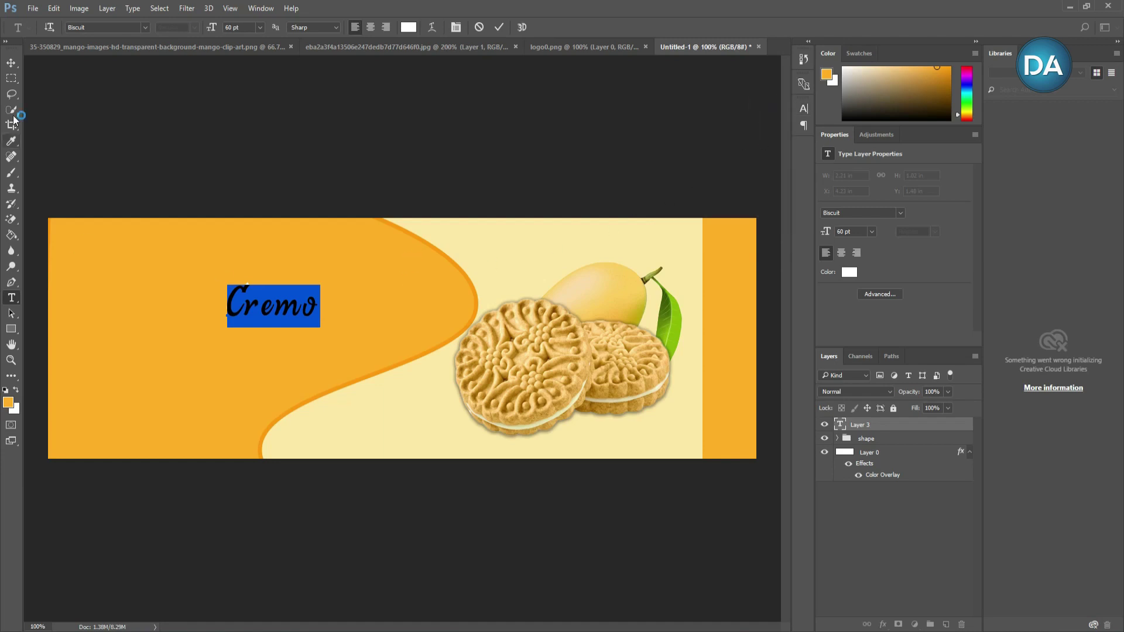
# Step: Rotate the Cremo text to about -24°, enlarge it to about 209%, and position it in the upper part of the orange area
pyautogui.click(11, 62)
pyautogui.moveTo(285, 311); pyautogui.dragTo(252, 307)
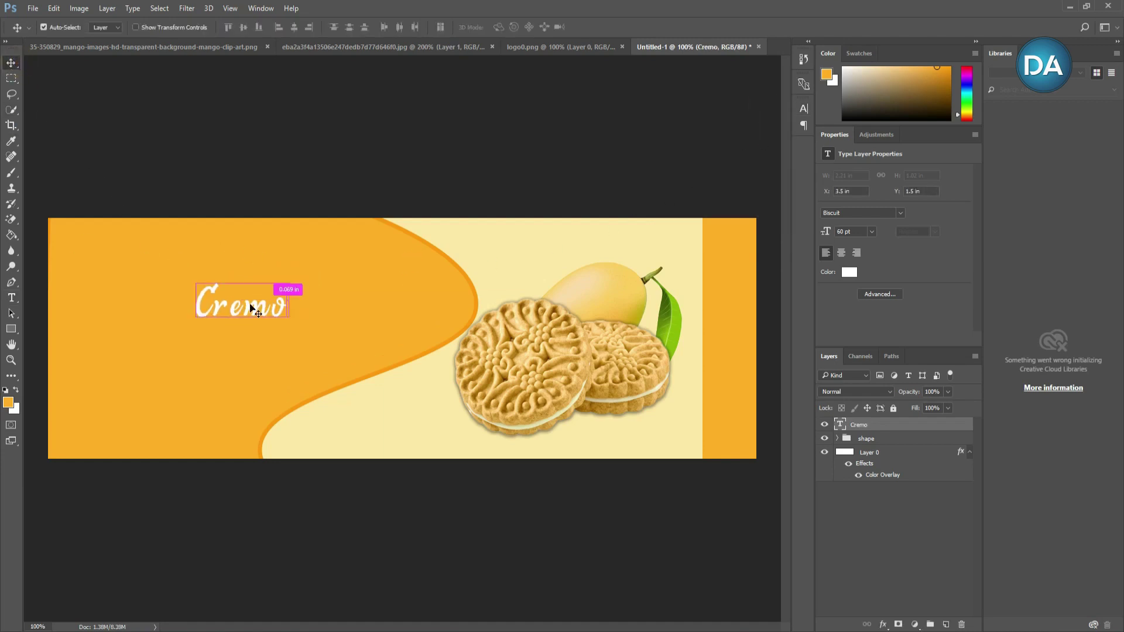
pyautogui.hotkey('ctrl', 't')
pyautogui.moveTo(316, 331); pyautogui.dragTo(264, 291)
pyautogui.moveTo(340, 297); pyautogui.dragTo(340, 302)
pyautogui.moveTo(230, 295); pyautogui.dragTo(246, 297)
pyautogui.moveTo(345, 309); pyautogui.dragTo(354, 304)
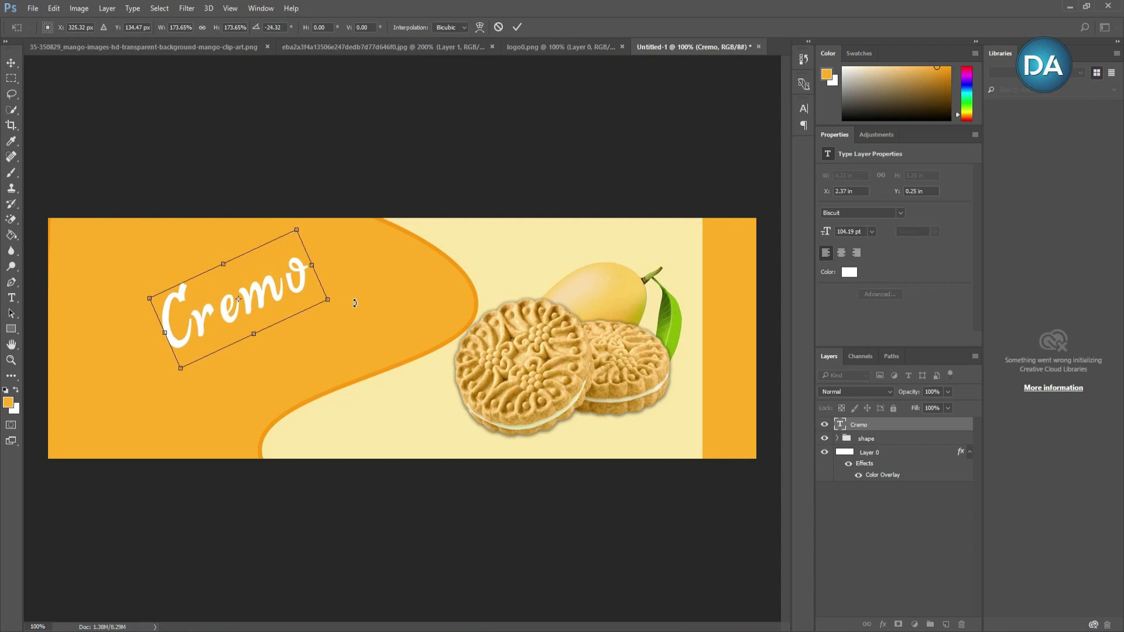
pyautogui.moveTo(330, 300); pyautogui.dragTo(348, 305)
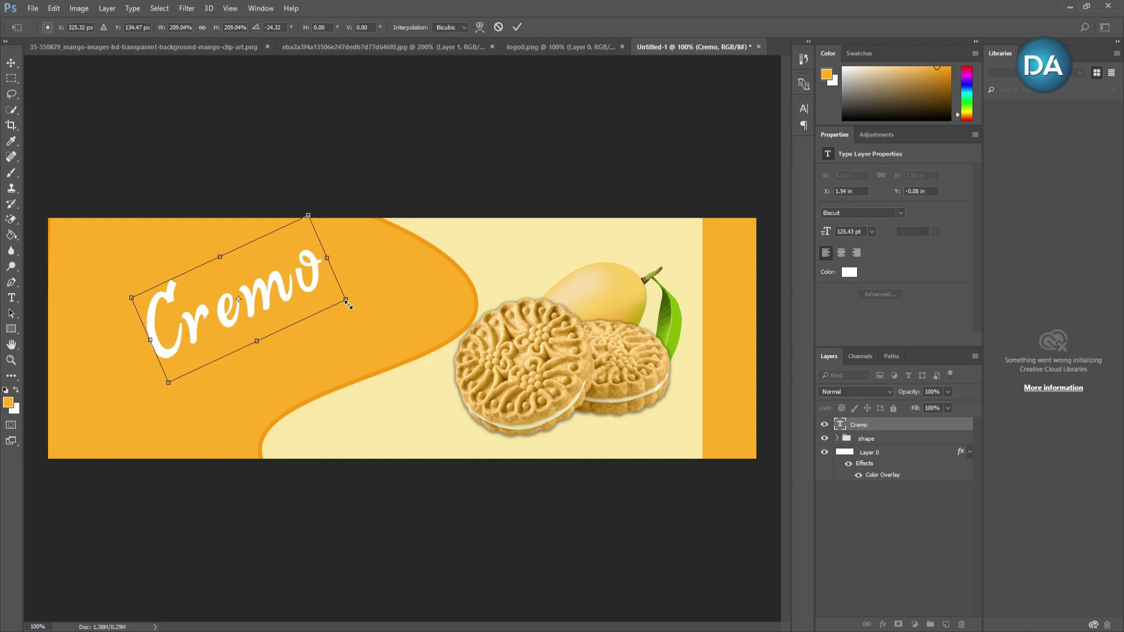
pyautogui.click(512, 31)
# Step: Add a drop shadow to the Cremo text with distance 16 px, spread 11% and size 18 px
pyautogui.rightClick(865, 428)
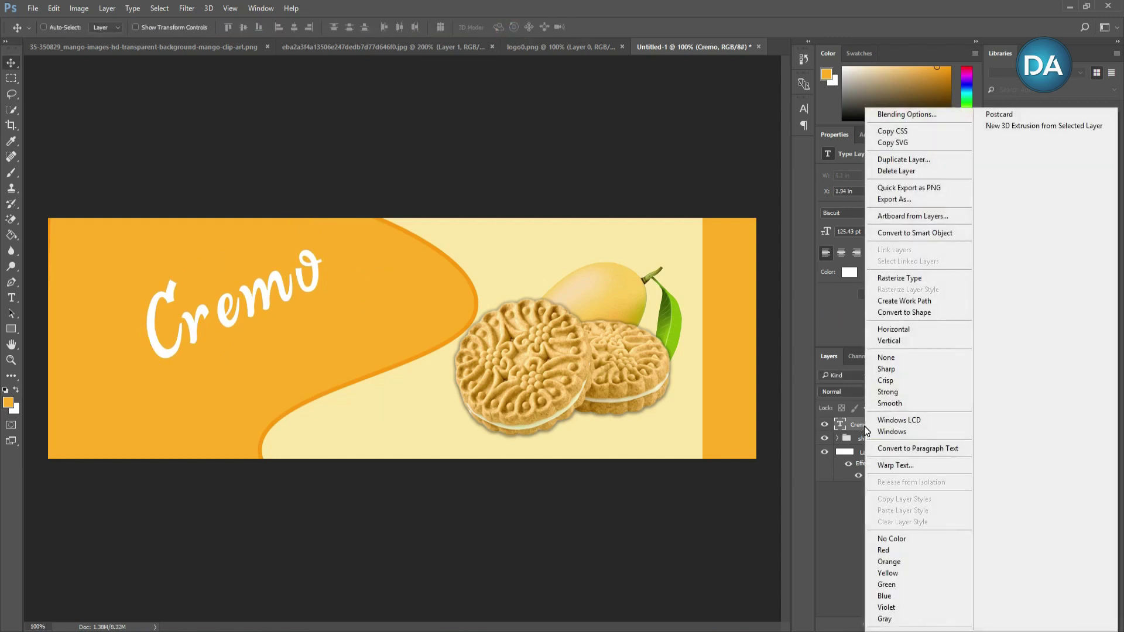
pyautogui.click(886, 115)
pyautogui.click(649, 410)
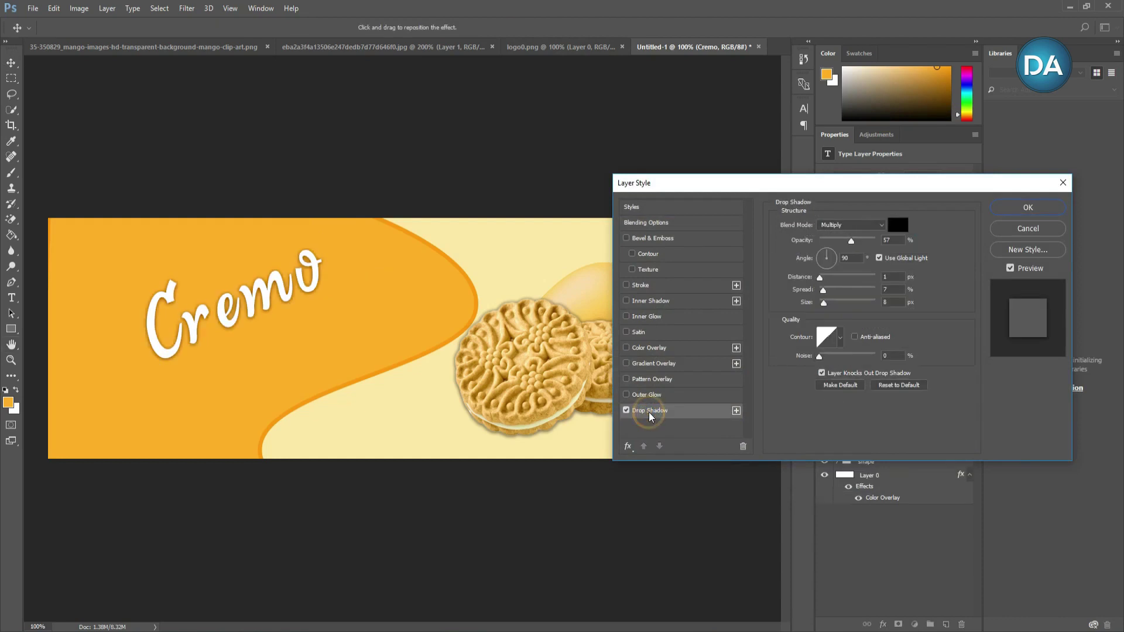
pyautogui.moveTo(822, 281); pyautogui.dragTo(827, 305)
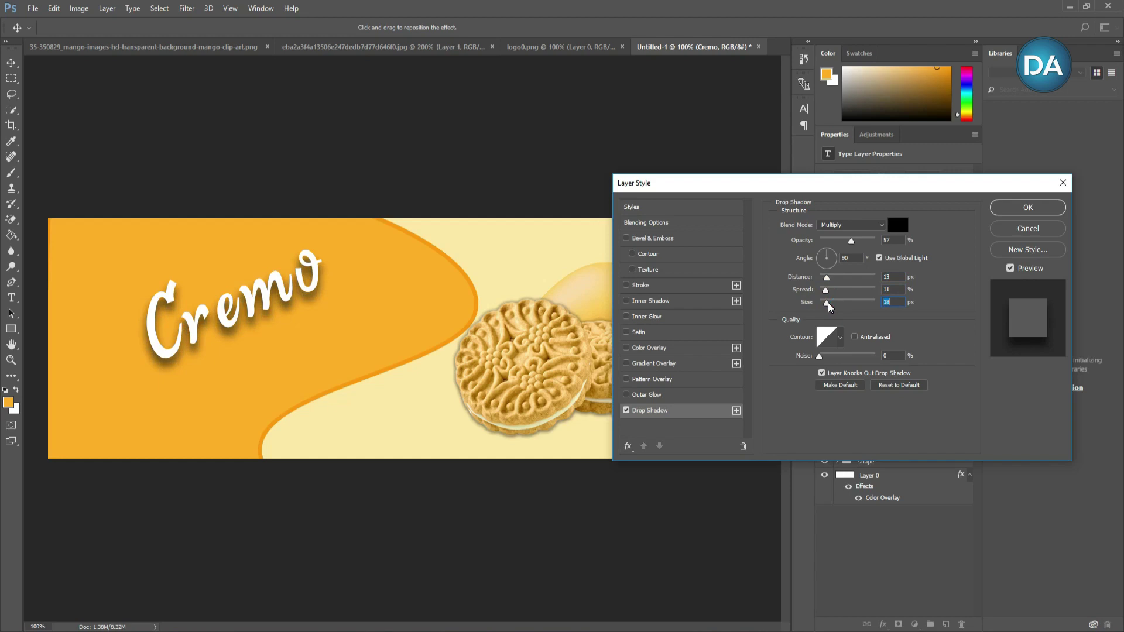
pyautogui.moveTo(827, 281); pyautogui.dragTo(829, 280)
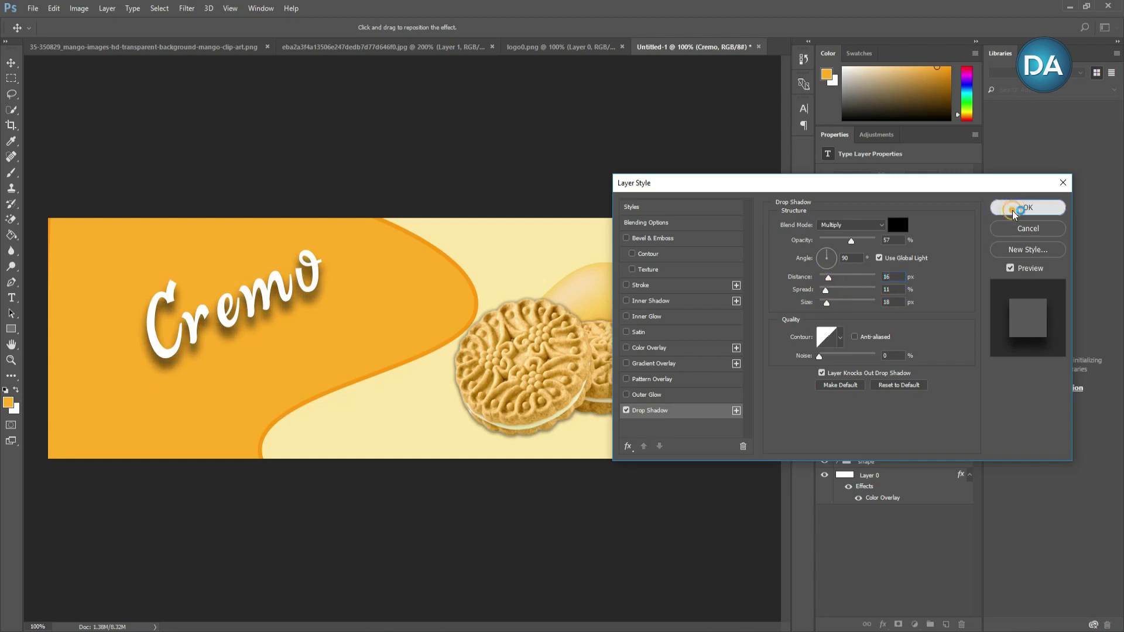
pyautogui.click(1027, 207)
# Step: Draw a cream rectangle about 255 by 69 px over the biscuits and round its top-left and bottom-right corners to 70 px
pyautogui.rightClick(11, 329)
pyautogui.click(64, 326)
pyautogui.moveTo(484, 291); pyautogui.dragTo(636, 332)
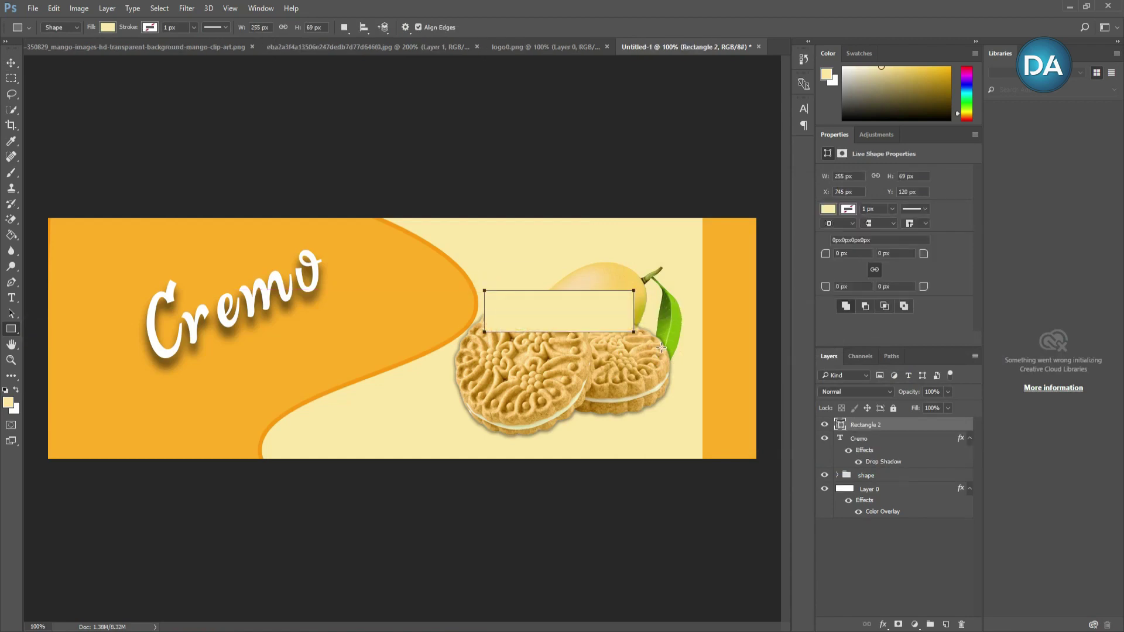
pyautogui.click(838, 252)
pyautogui.write('70')
pyautogui.moveTo(882, 287); pyautogui.dragTo(870, 287)
pyautogui.write('70')
# Step: Move the cream rectangle beneath the Cremo text, rotate it to about -25° and enlarge it to about 110%
pyautogui.click(12, 63)
pyautogui.moveTo(592, 315); pyautogui.dragTo(354, 361)
pyautogui.hotkey('ctrl', 't')
pyautogui.moveTo(405, 389); pyautogui.dragTo(306, 356)
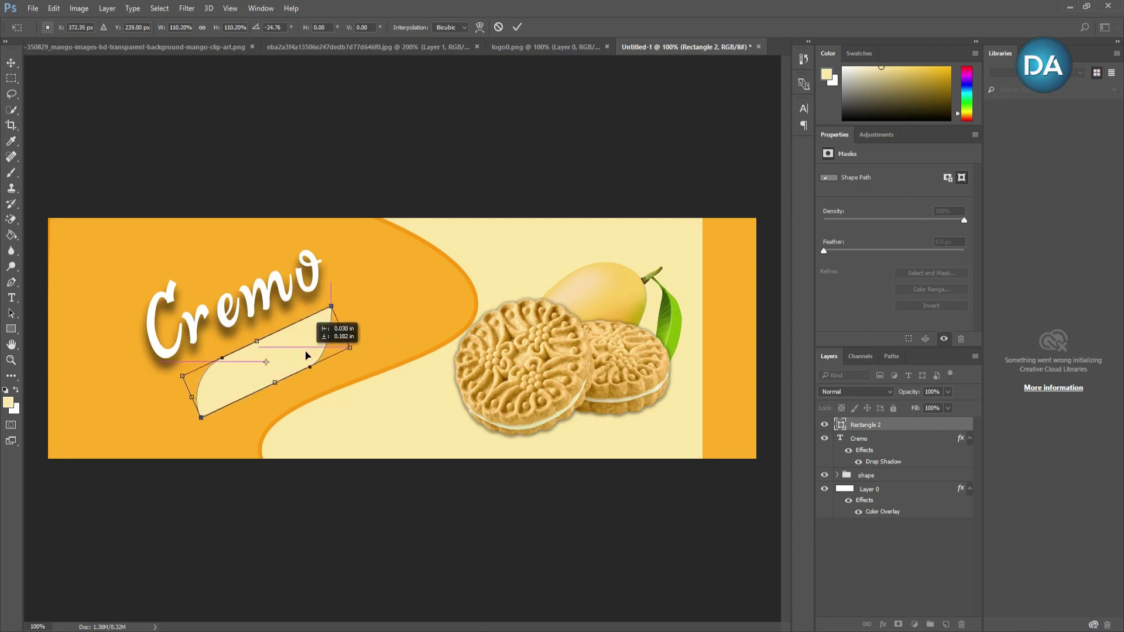
pyautogui.click(517, 27)
# Step: Give the cream rectangle a drop shadow with distance 16 px, spread 11% and size 18 px
pyautogui.rightClick(894, 426)
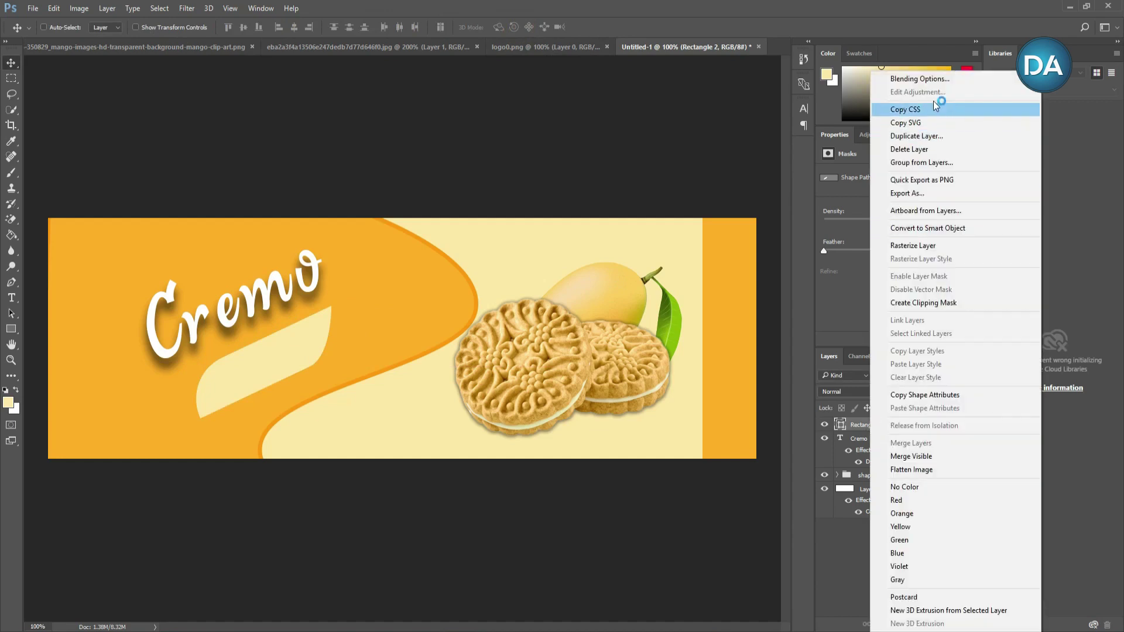
pyautogui.click(919, 73)
pyautogui.click(651, 410)
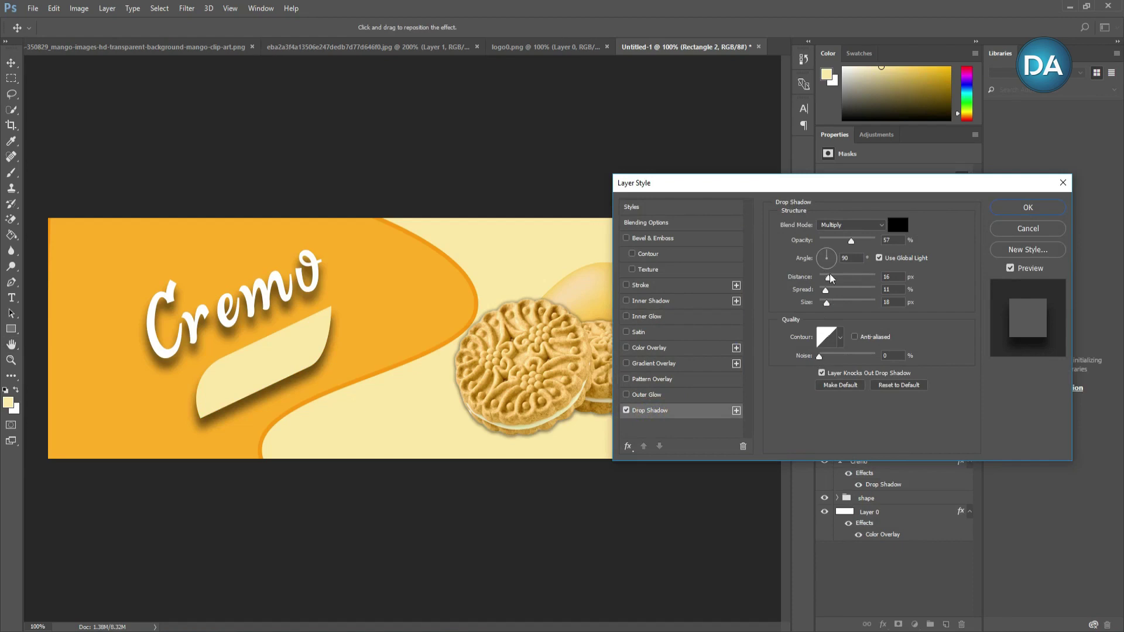
pyautogui.click(1028, 207)
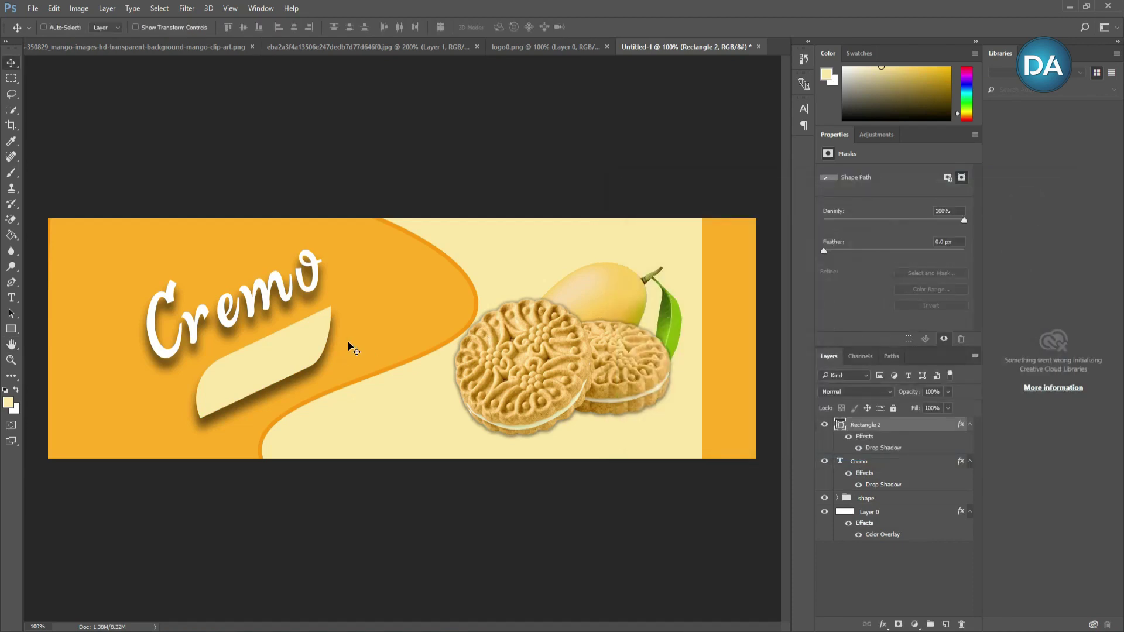
# Step: Add the text Mango beside the Cremo title and set its font to Bowlby One SC
pyautogui.click(11, 298)
pyautogui.click(373, 312)
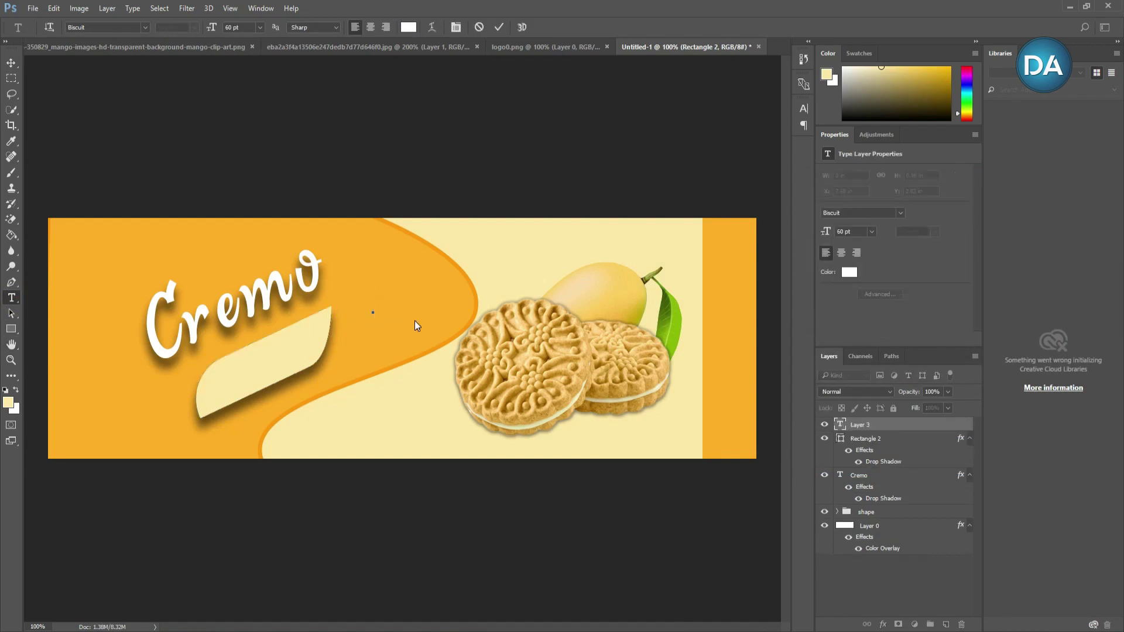
pyautogui.write('mango')
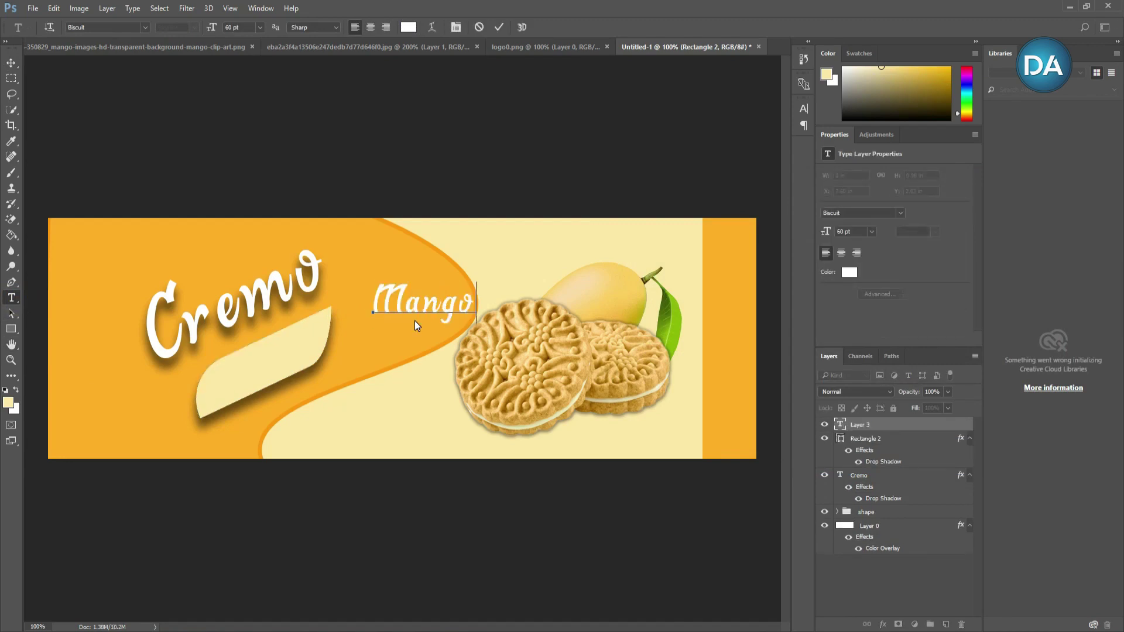
pyautogui.moveTo(460, 302); pyautogui.dragTo(392, 287)
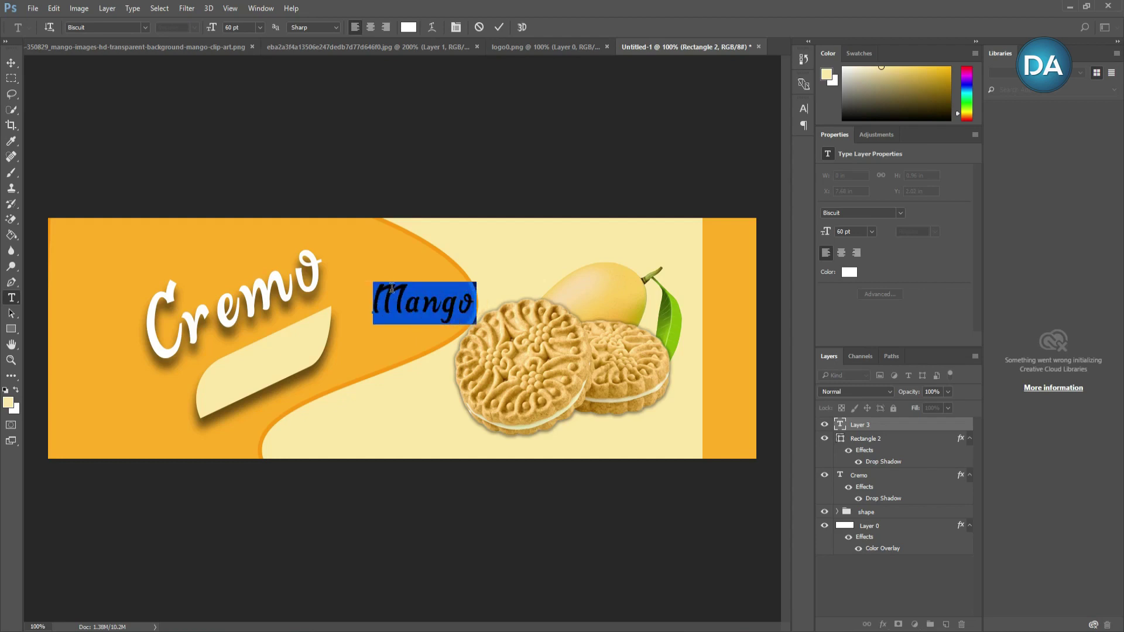
pyautogui.click(455, 28)
pyautogui.click(756, 155)
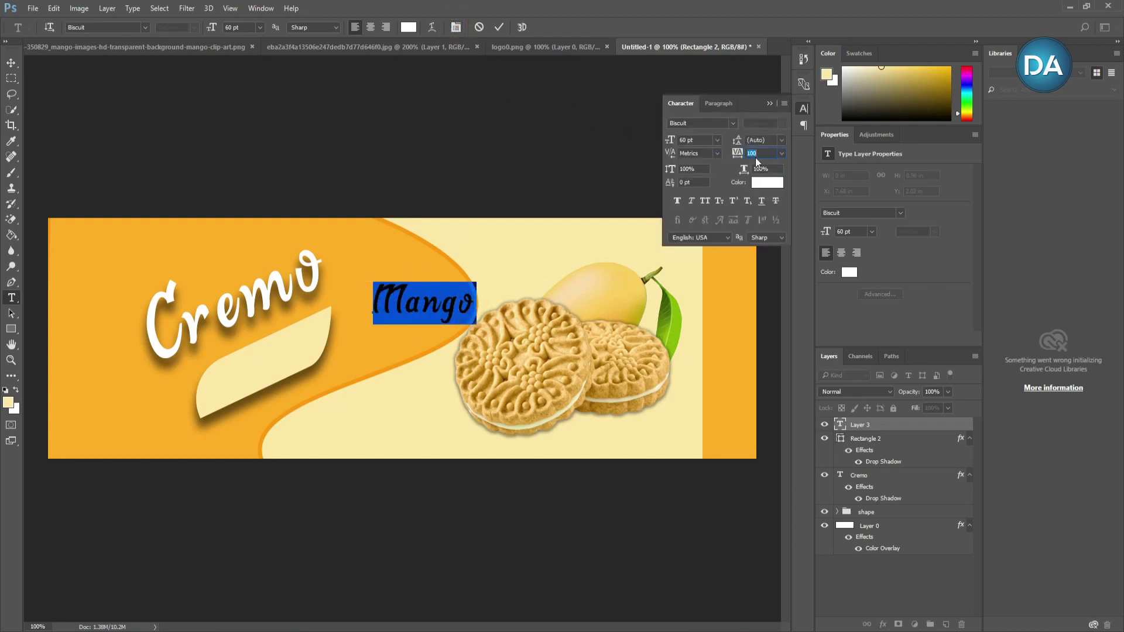
pyautogui.click(733, 123)
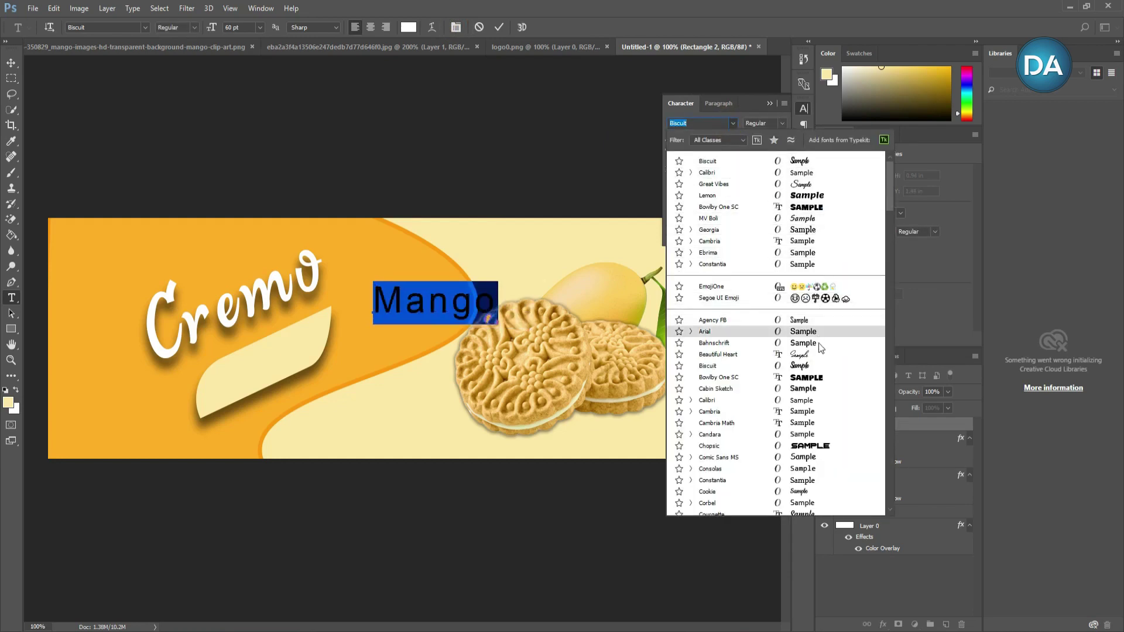
pyautogui.click(810, 379)
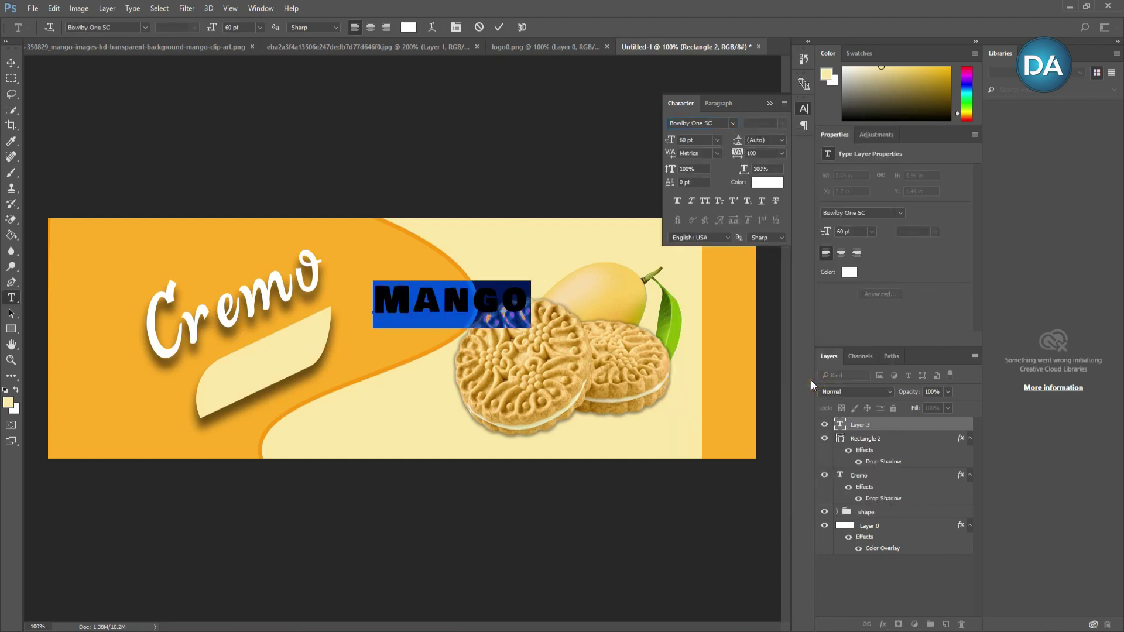
# Step: Set the Mango text's tracking to 20 and its color to the background orange (ffad1f)
pyautogui.click(738, 155)
pyautogui.moveTo(739, 158); pyautogui.dragTo(736, 159)
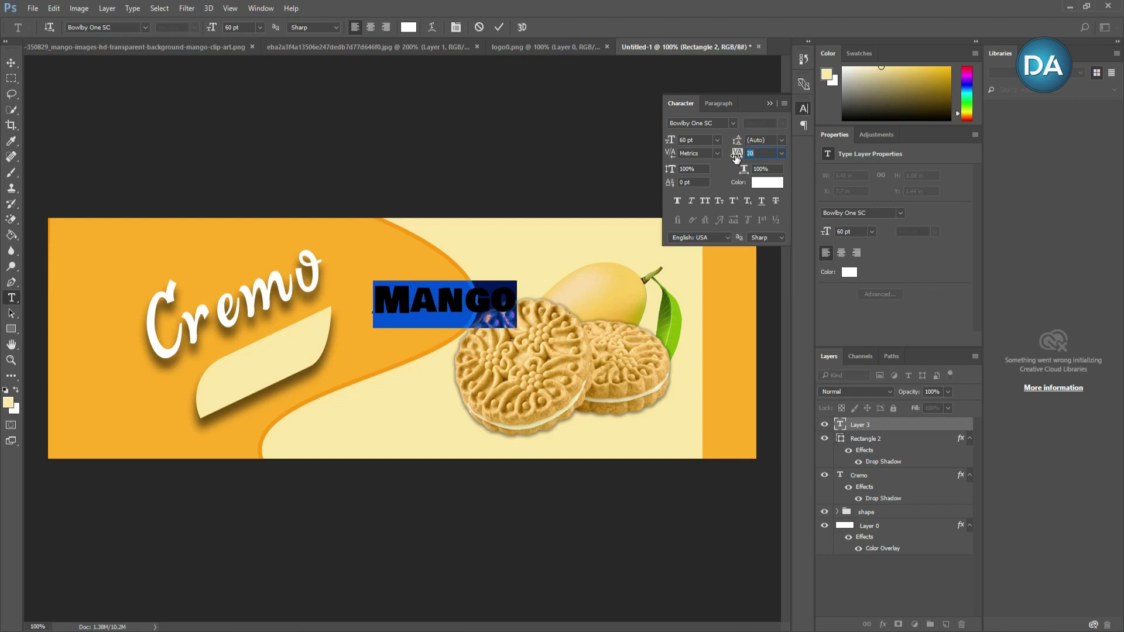
pyautogui.click(773, 183)
pyautogui.click(417, 268)
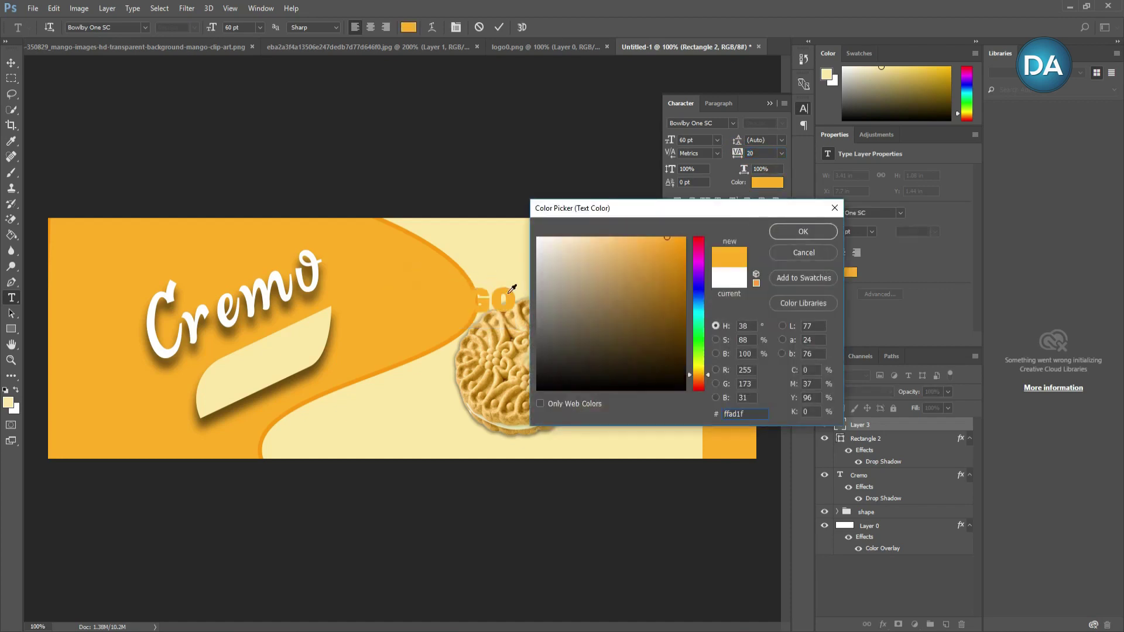
pyautogui.click(779, 230)
# Step: Place the Mango text on the cream rectangle, rotated to about -24.5° and scaled to about 85%
pyautogui.click(11, 63)
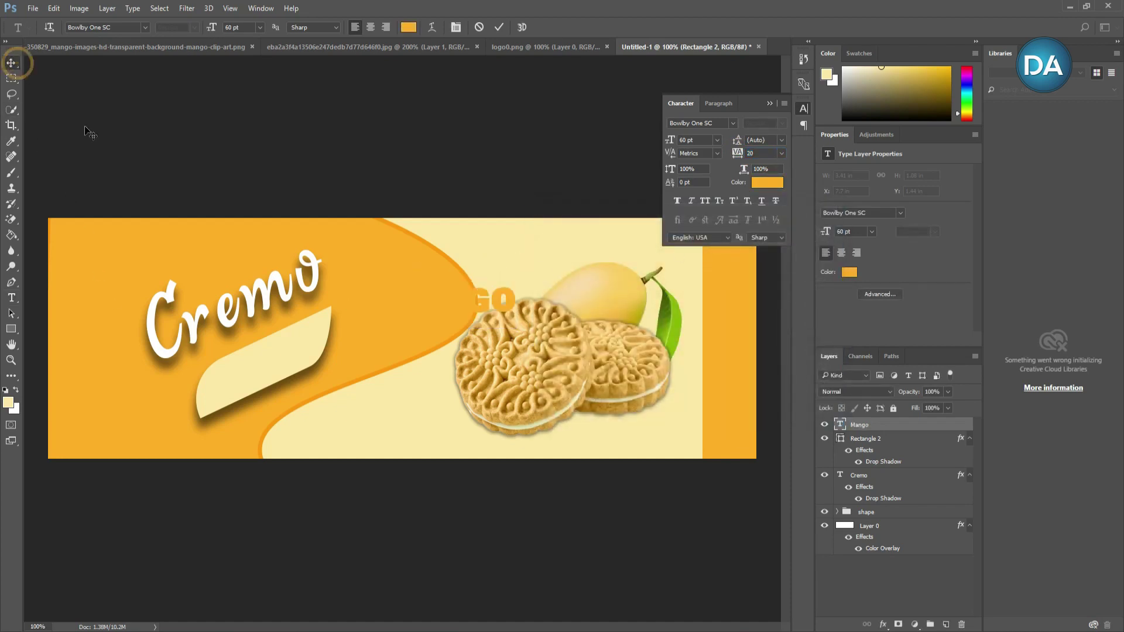
pyautogui.moveTo(507, 310); pyautogui.dragTo(288, 350)
pyautogui.hotkey('ctrl', 't')
pyautogui.click(770, 104)
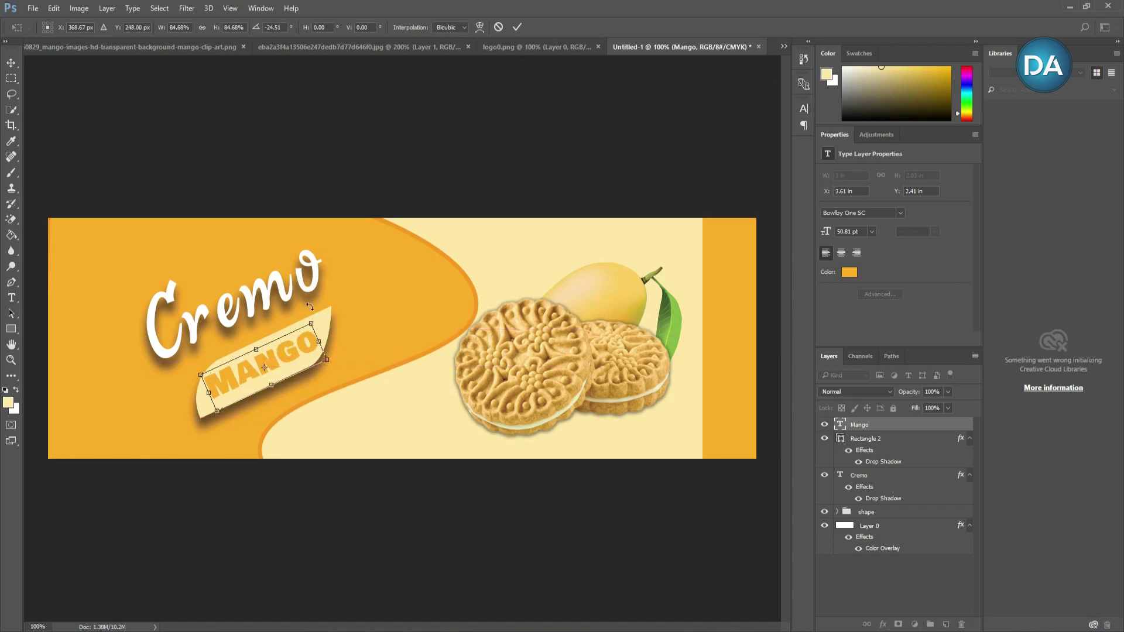
pyautogui.click(520, 27)
# Step: Add a drop shadow to the Mango text with distance 5 px, spread 7% and size 6 px
pyautogui.rightClick(858, 427)
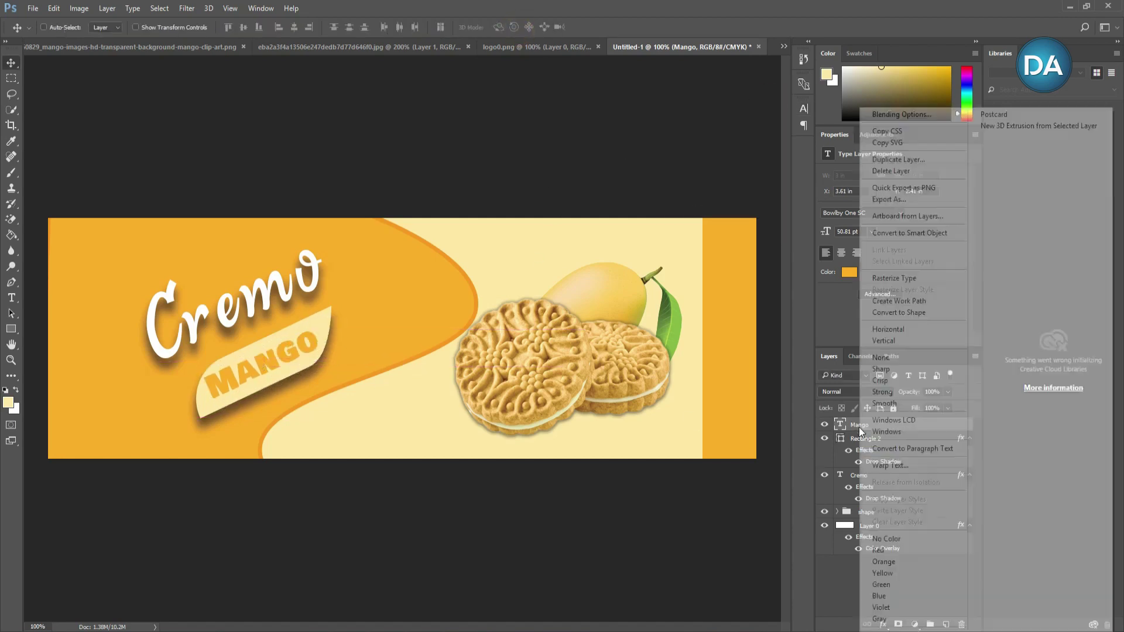
pyautogui.click(882, 113)
pyautogui.click(651, 411)
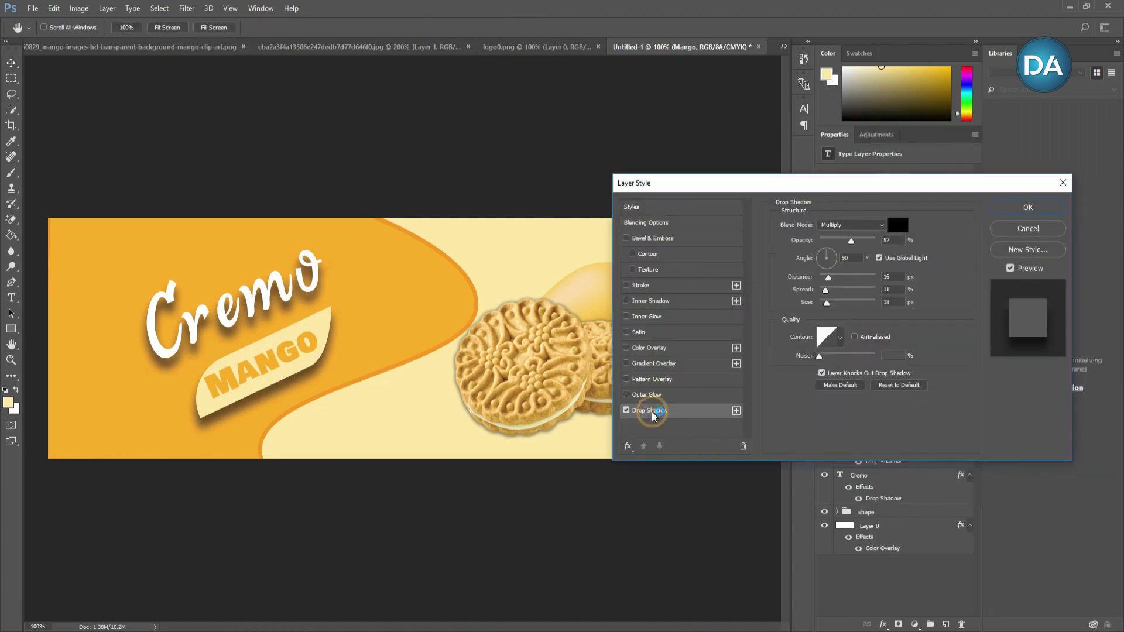
pyautogui.moveTo(828, 281); pyautogui.dragTo(824, 302)
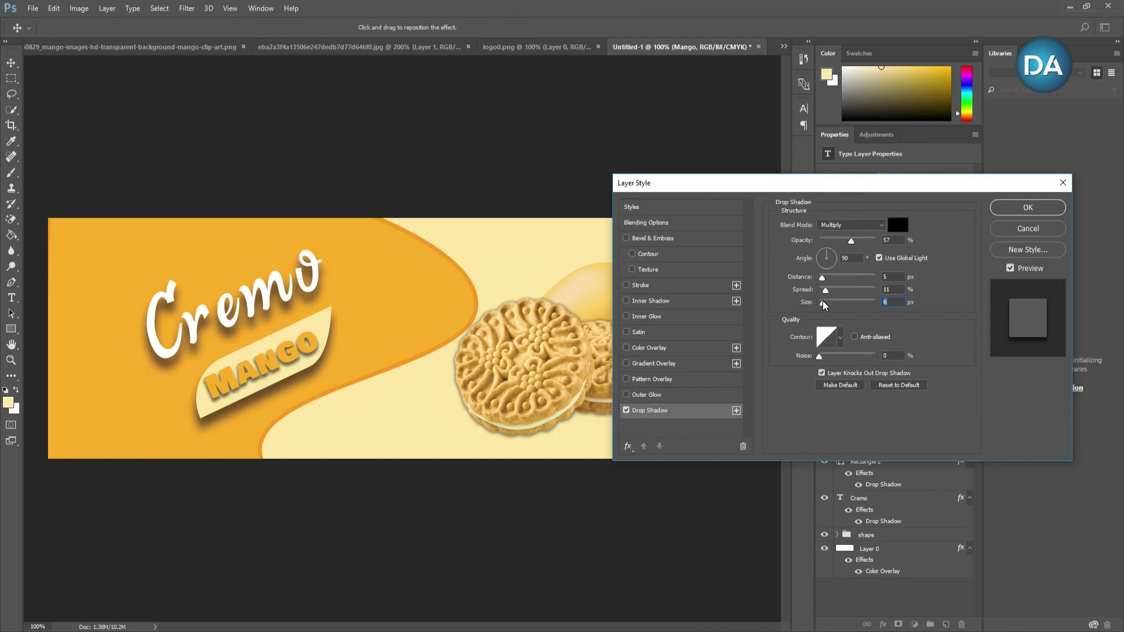
pyautogui.moveTo(826, 290); pyautogui.dragTo(823, 290)
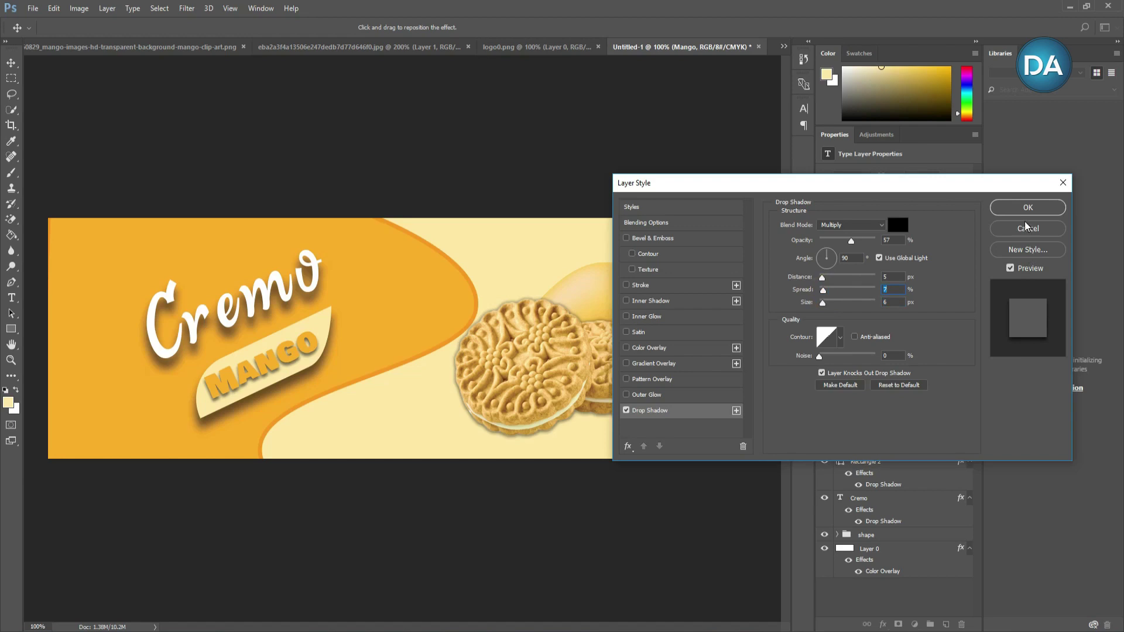
pyautogui.click(1019, 207)
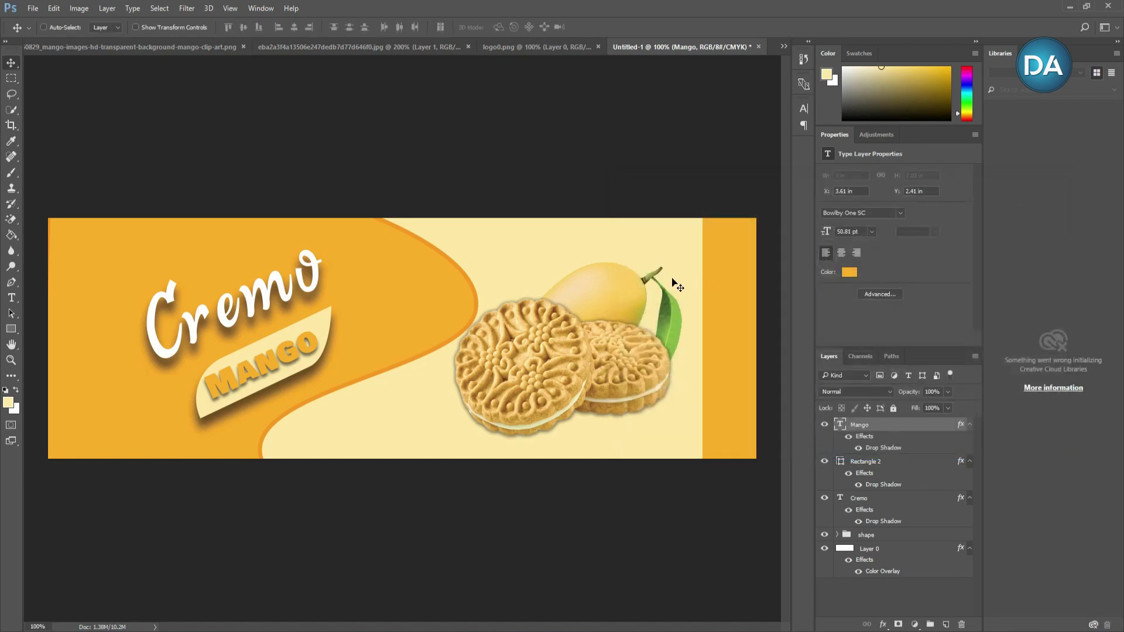
# Step: Bring the mayfair logo from logo0.png into the banner, shrink it to about 18% and place it above the Cremo title
pyautogui.click(504, 48)
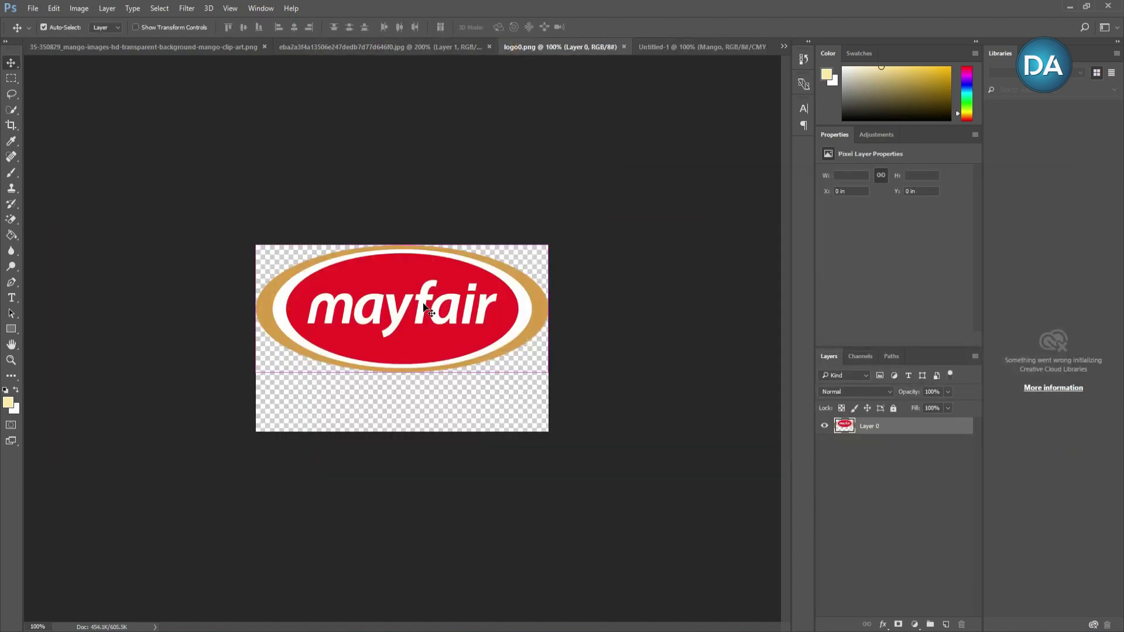
pyautogui.moveTo(425, 309)
pyautogui.mouseDown()
pyautogui.moveTo(390, 296)
pyautogui.moveTo(649, 93)
pyautogui.moveTo(678, 49)
pyautogui.moveTo(422, 326)
pyautogui.moveTo(439, 322)
pyautogui.mouseUp()
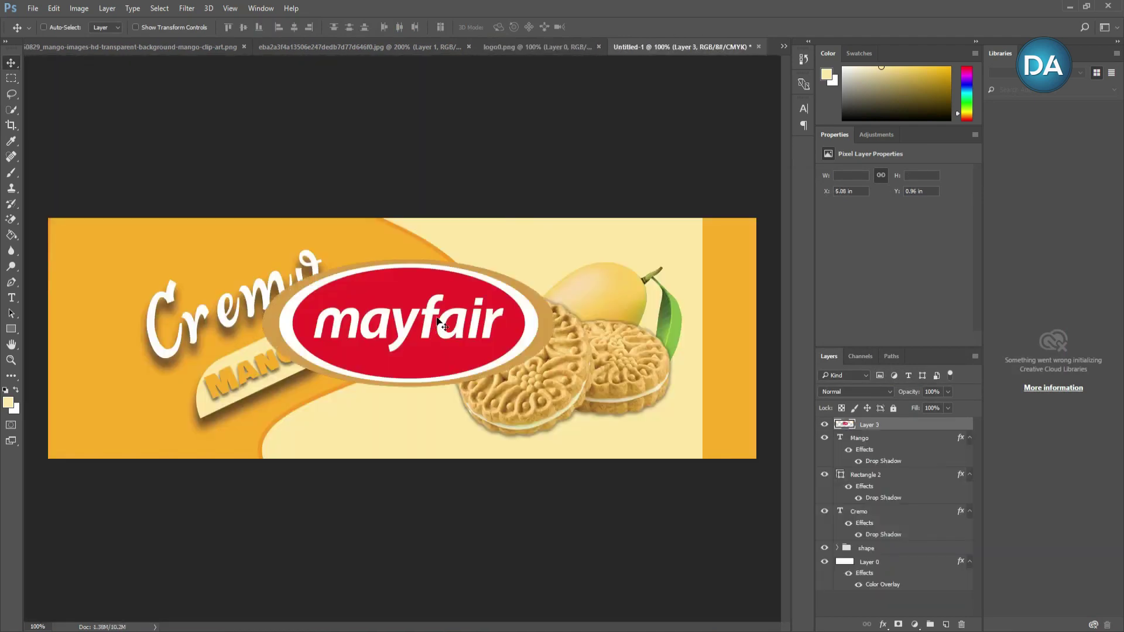
pyautogui.hotkey('ctrl', 't')
pyautogui.moveTo(557, 387); pyautogui.dragTo(184, 238)
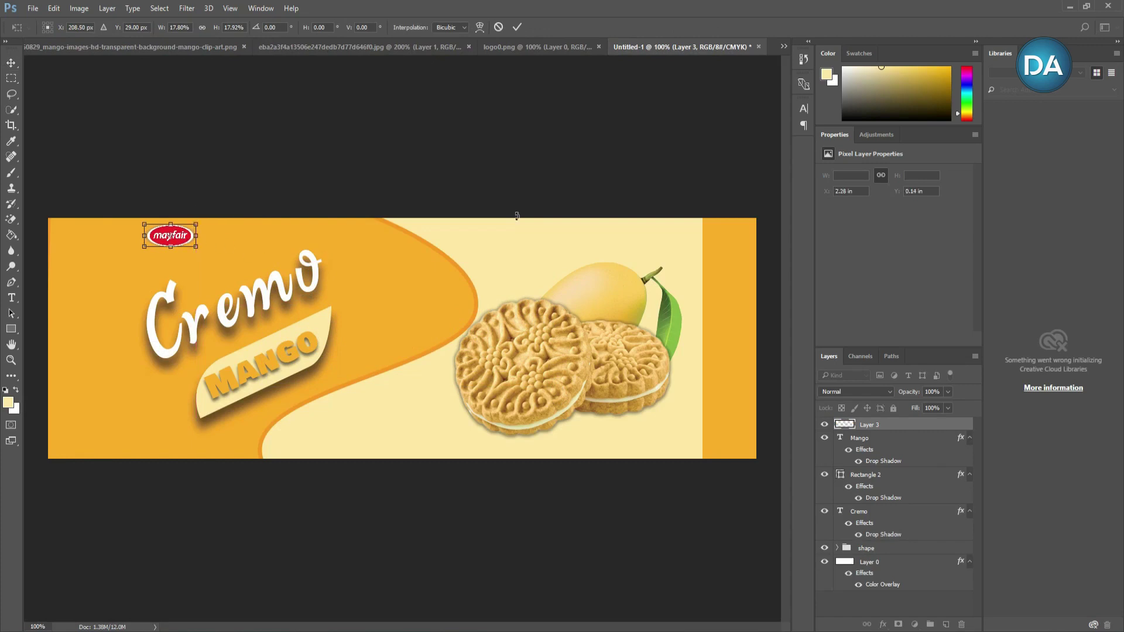
pyautogui.click(517, 27)
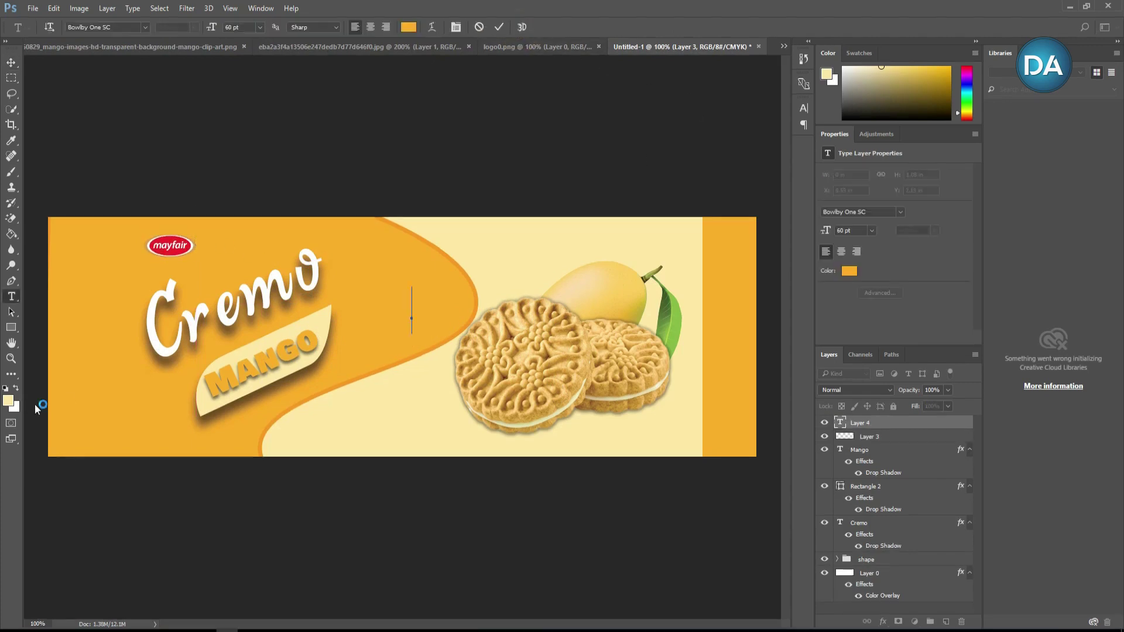
# Step: Write the two-line text New& Creamier in black (000000), with the second line indented, over the middle of the banner
pyautogui.click(8, 400)
pyautogui.write('000000')
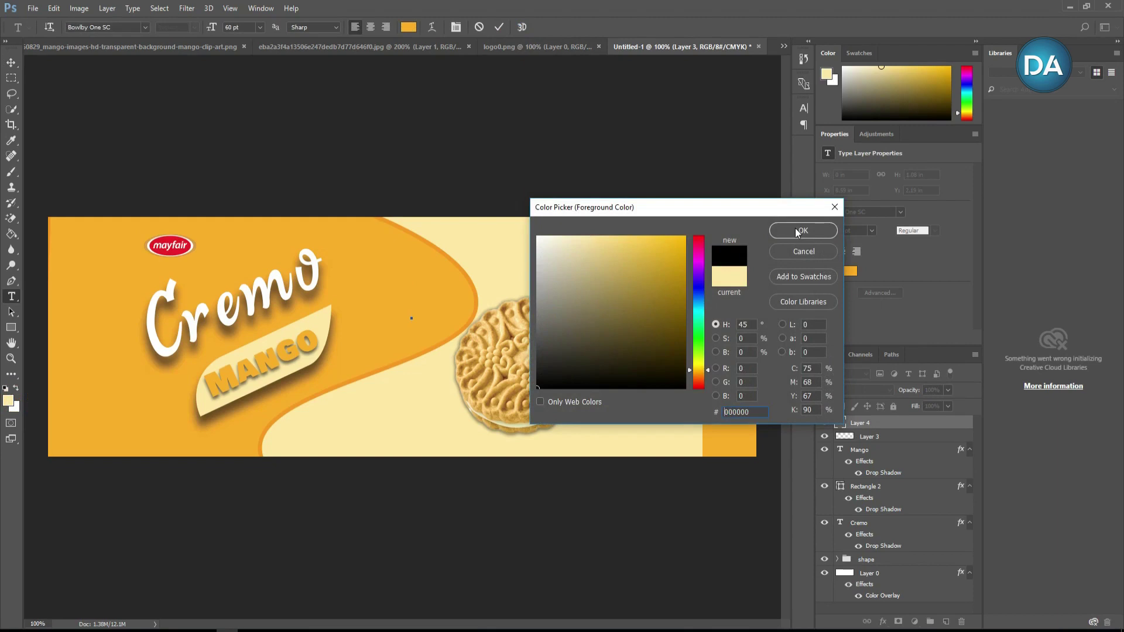
pyautogui.click(796, 232)
pyautogui.write('N')
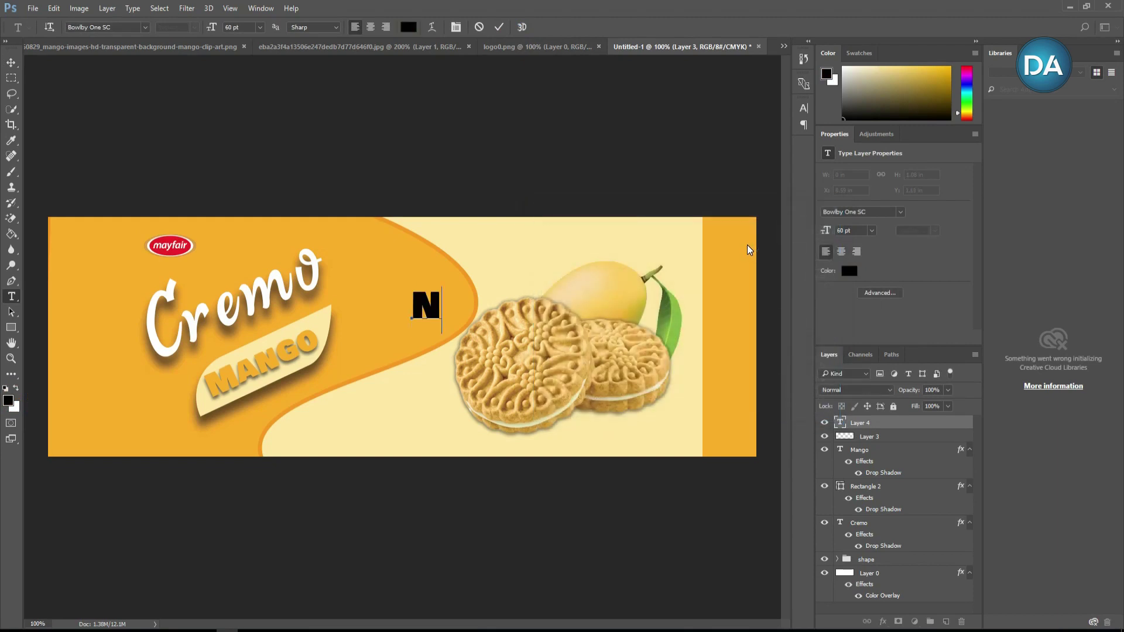
pyautogui.write('EW')
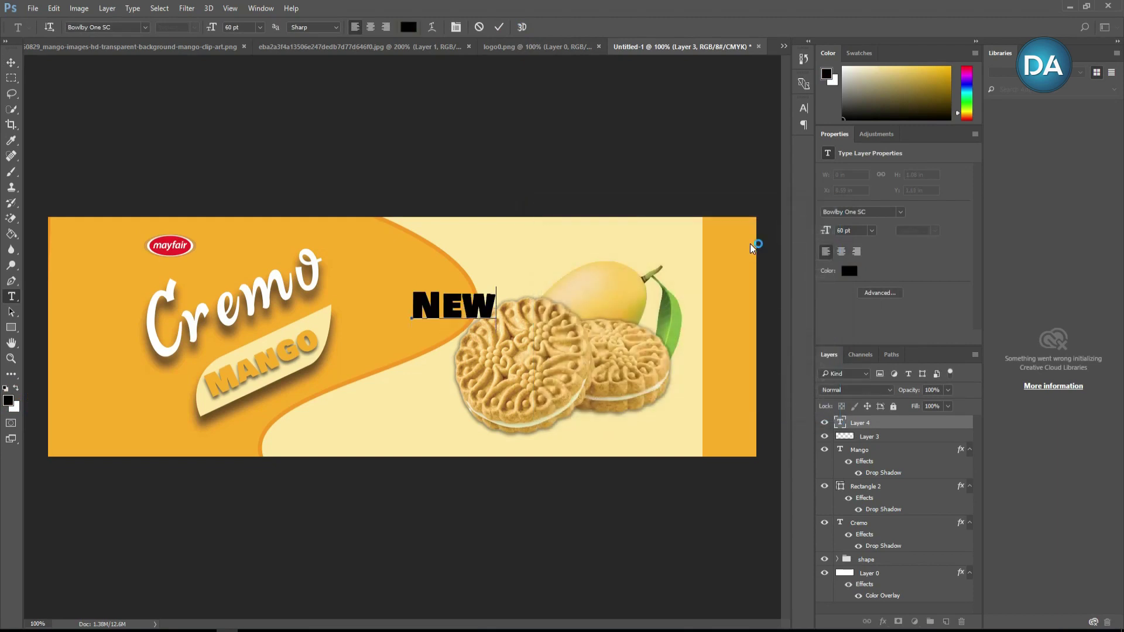
pyautogui.write('& ')
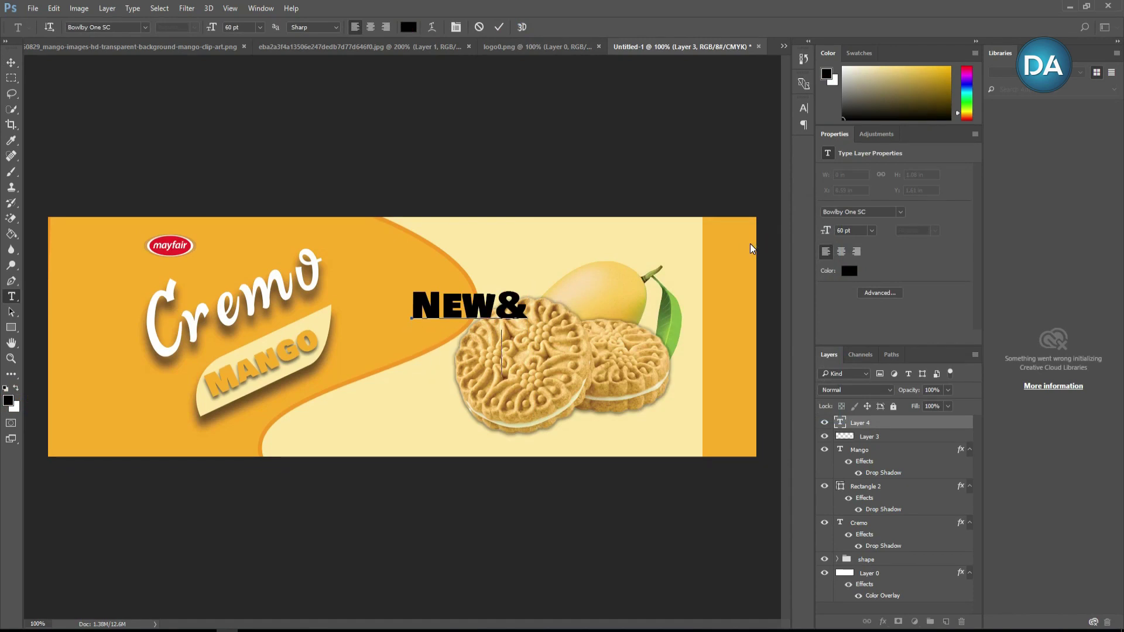
pyautogui.write('CREA')
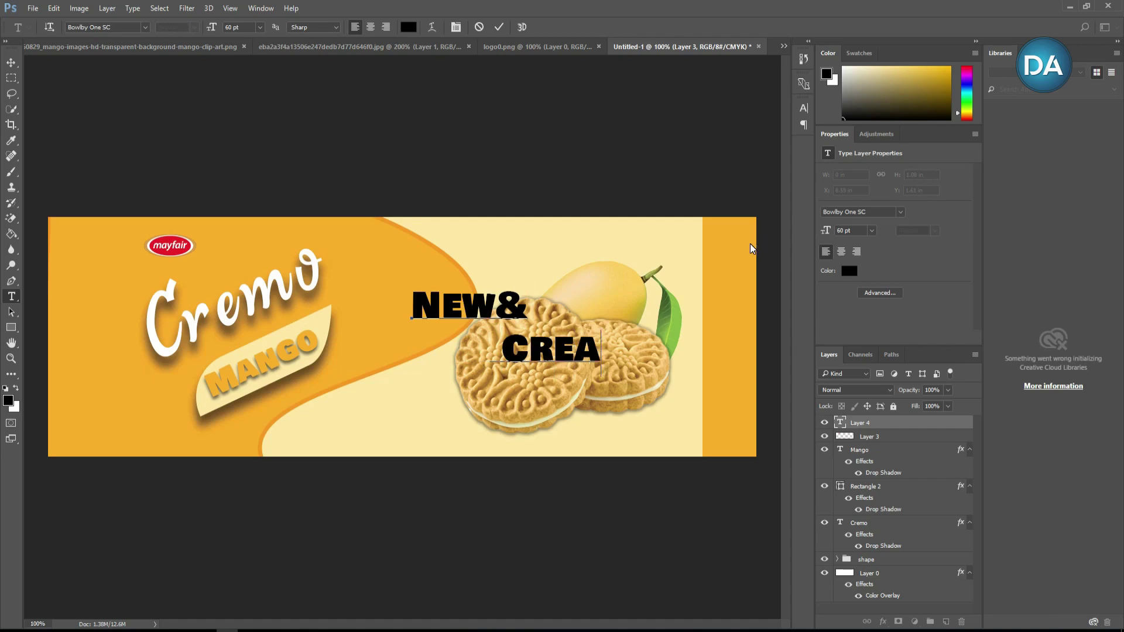
pyautogui.write('MIER')
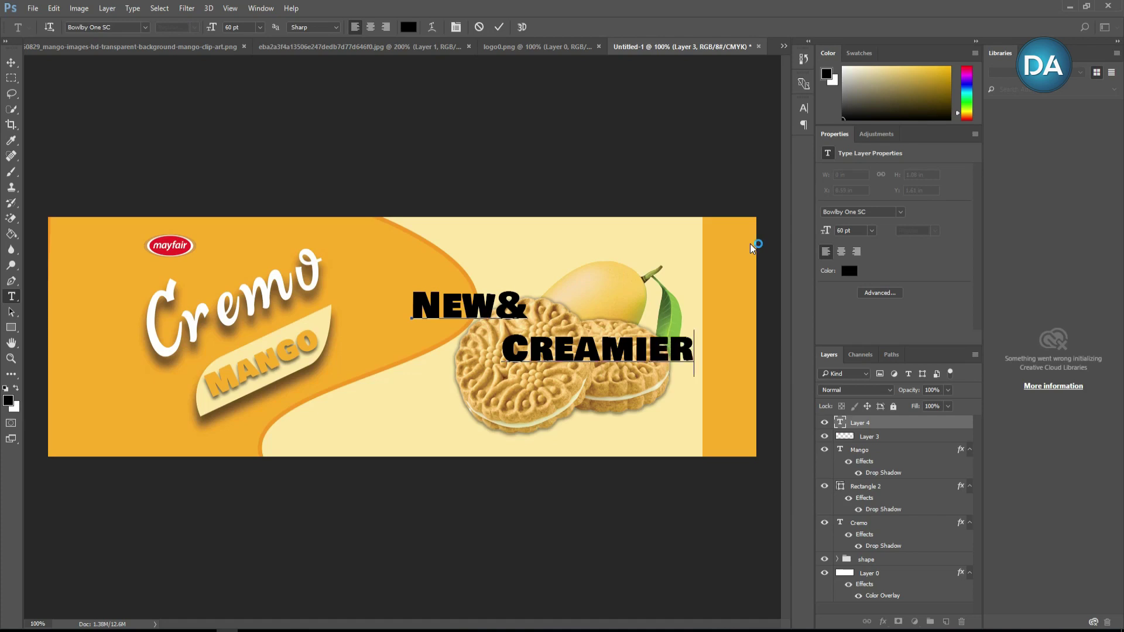
# Step: Remove leading spaces before Creamier so the second line starts nearly under New&
pyautogui.click(516, 356)
pyautogui.press('BackSpace')
pyautogui.press('BackSpace')
pyautogui.press('BackSpace')
pyautogui.press('BackSpace')
pyautogui.press('BackSpace')
pyautogui.press('BackSpace')
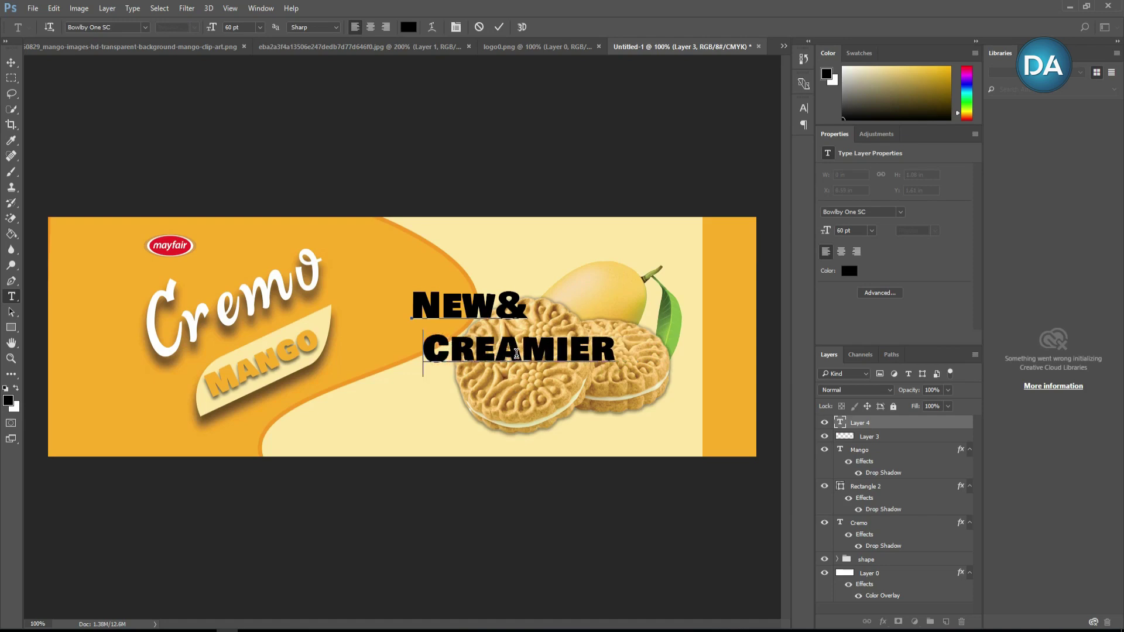
# Step: Set the whole New& Creamier text in the Georgia font with the Bold style
pyautogui.moveTo(646, 348); pyautogui.dragTo(410, 299)
pyautogui.click(456, 27)
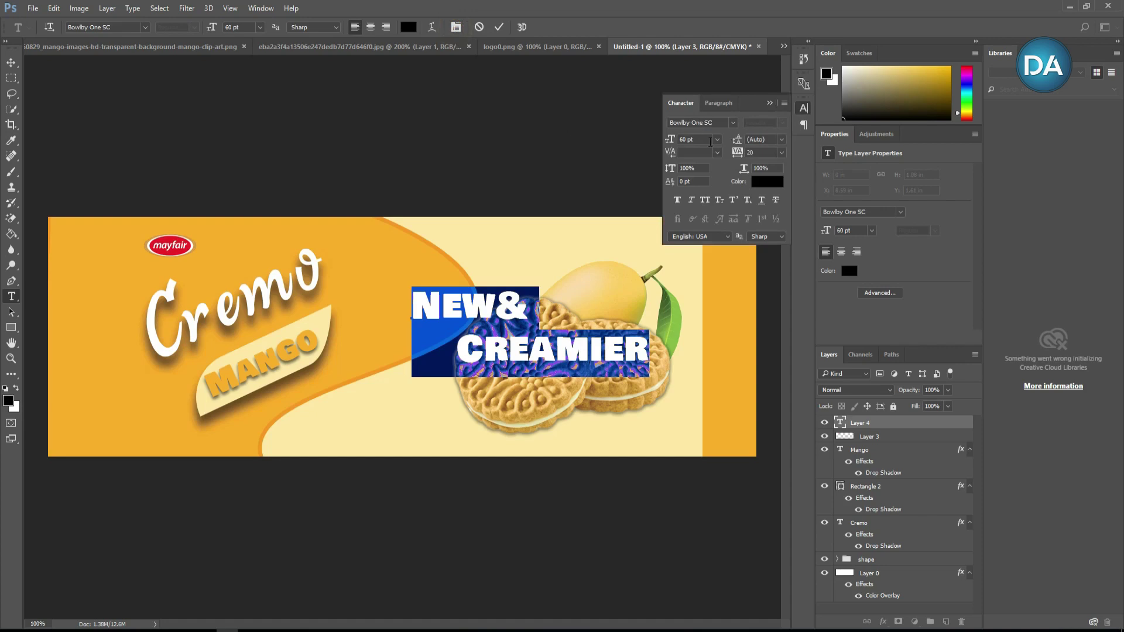
pyautogui.click(732, 122)
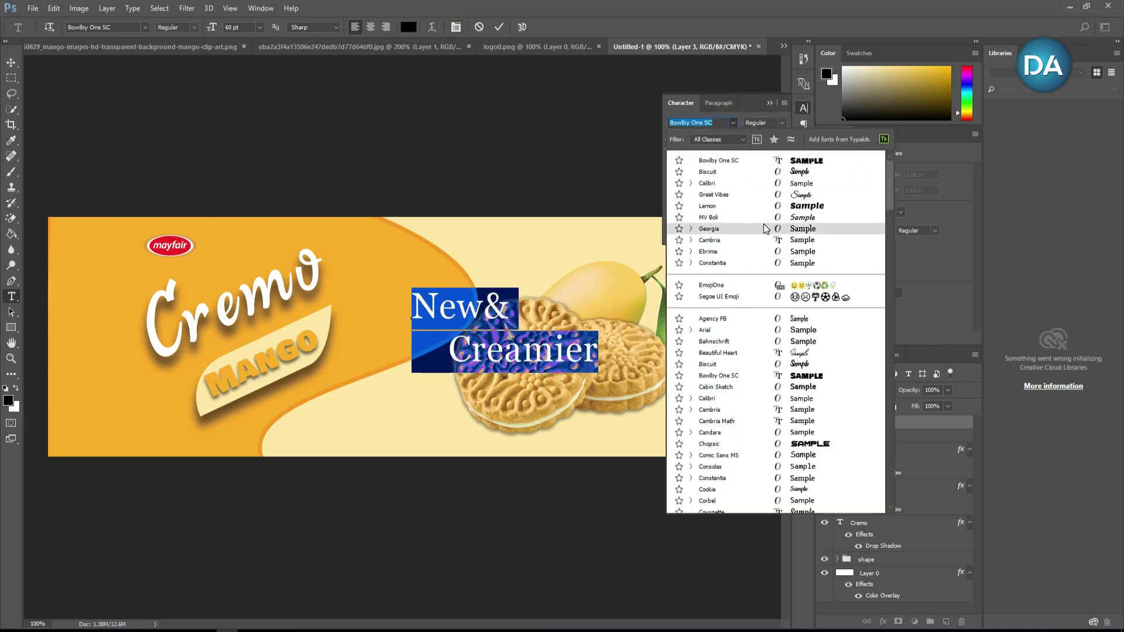
pyautogui.click(764, 228)
pyautogui.hotkey('ctrl', 'Return')
pyautogui.press('v')
pyautogui.click(764, 123)
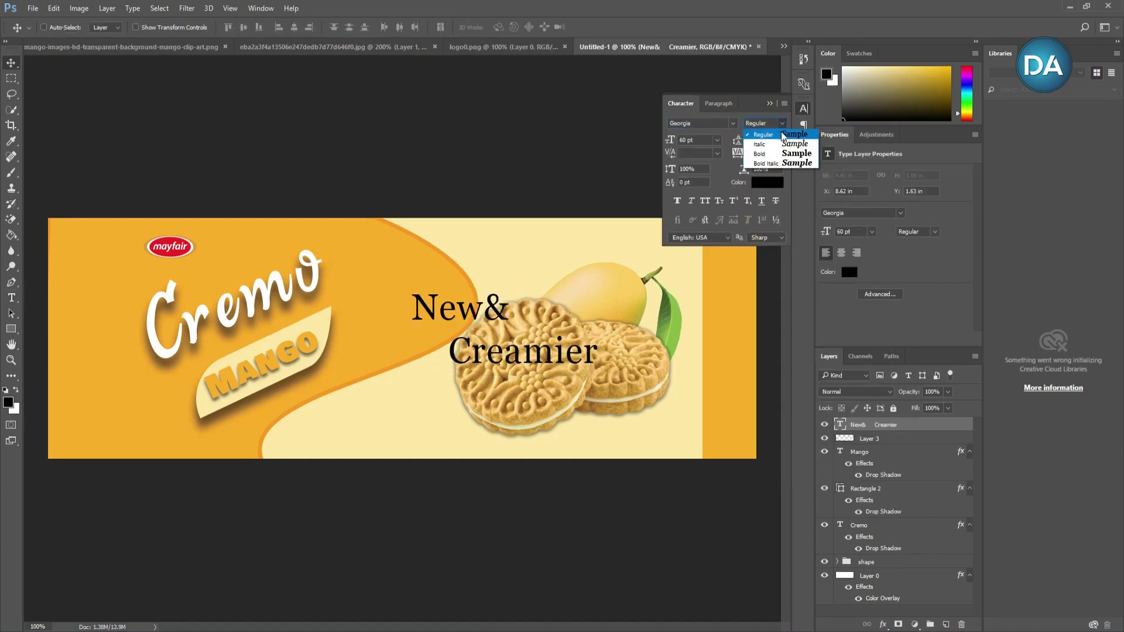
pyautogui.click(790, 155)
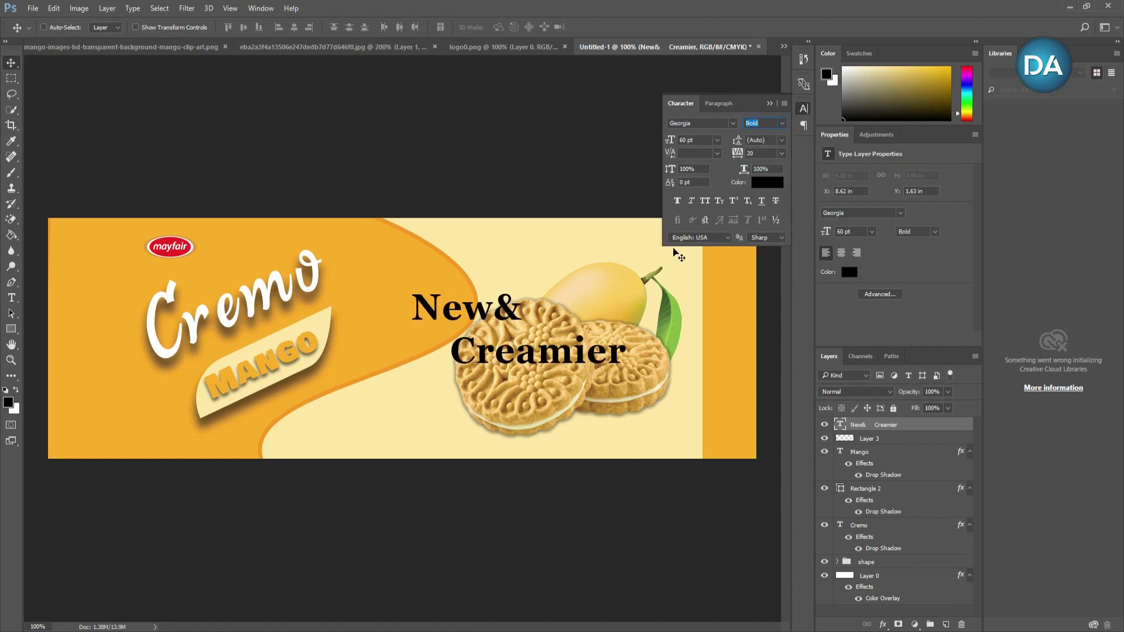
pyautogui.click(771, 103)
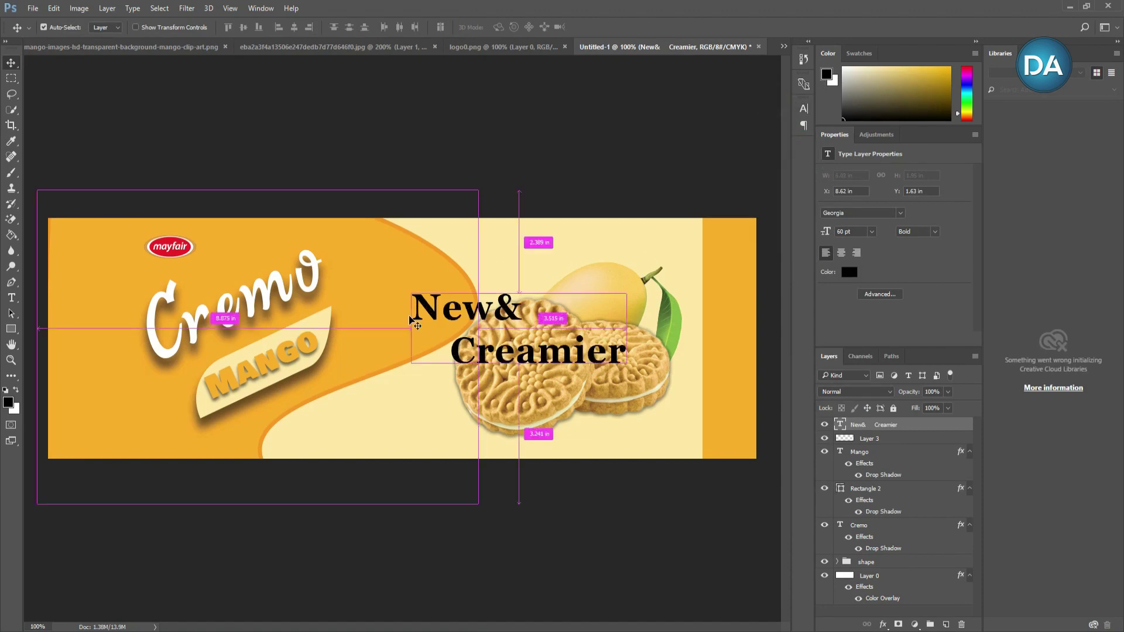
# Step: Scale the New& Creamier text down to about 31.9 pt and place it below the Mango label
pyautogui.hotkey('ctrl', 't')
pyautogui.moveTo(626, 376); pyautogui.dragTo(220, 429)
pyautogui.click(518, 27)
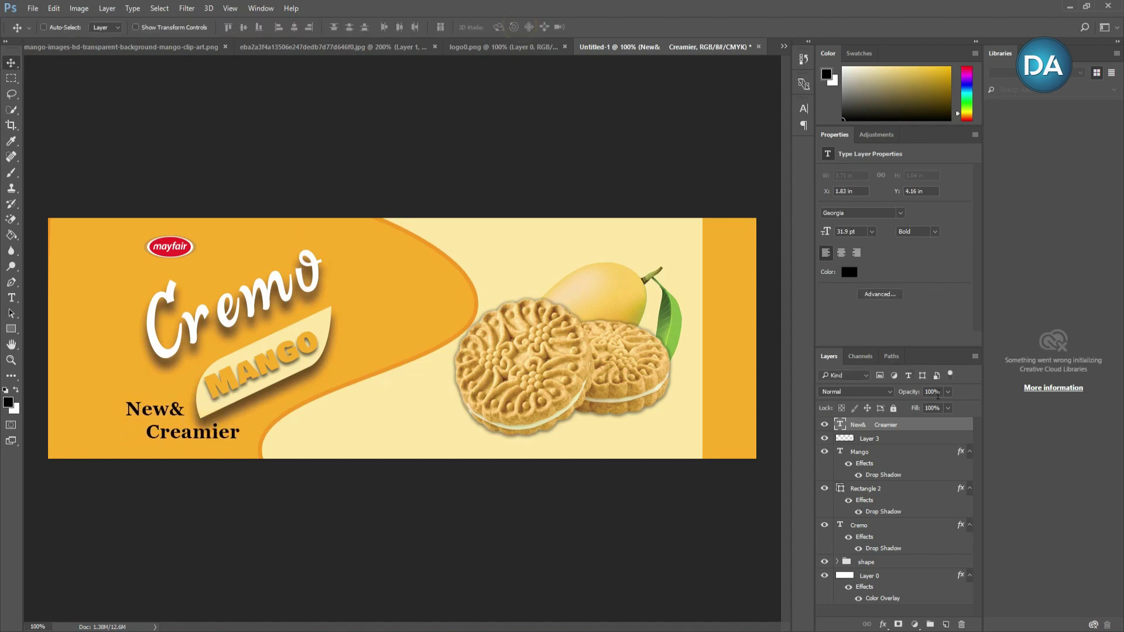
# Step: Duplicate the Cremo text, scale the copy to about 45%, rotate it about -67° and place it on the orange end strip
pyautogui.click(861, 534)
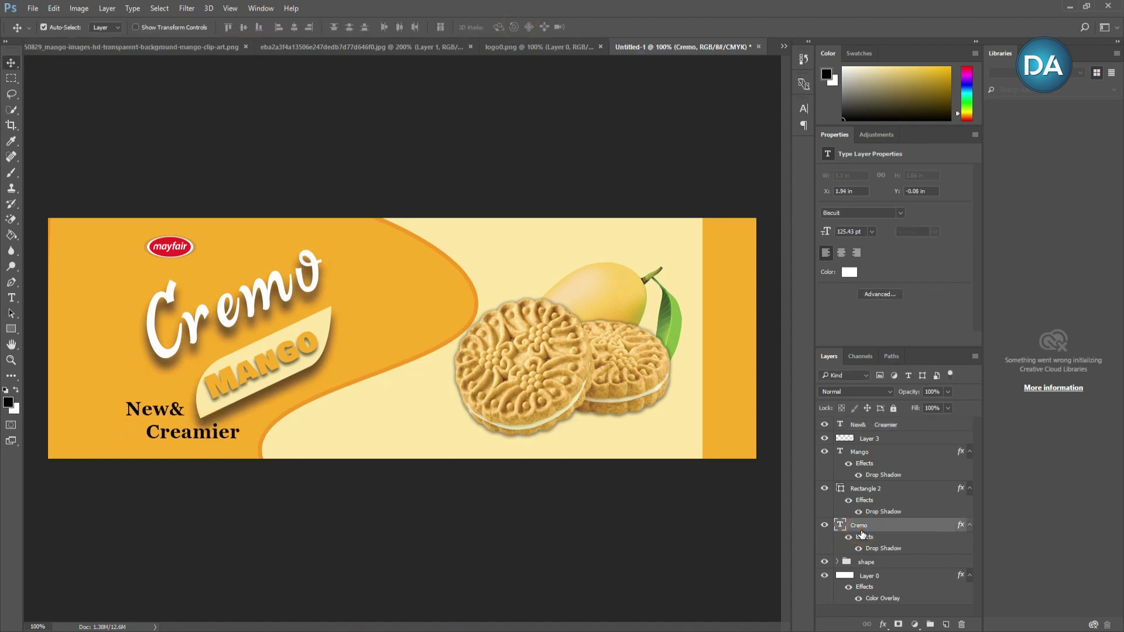
pyautogui.hotkey('ctrl', 'j')
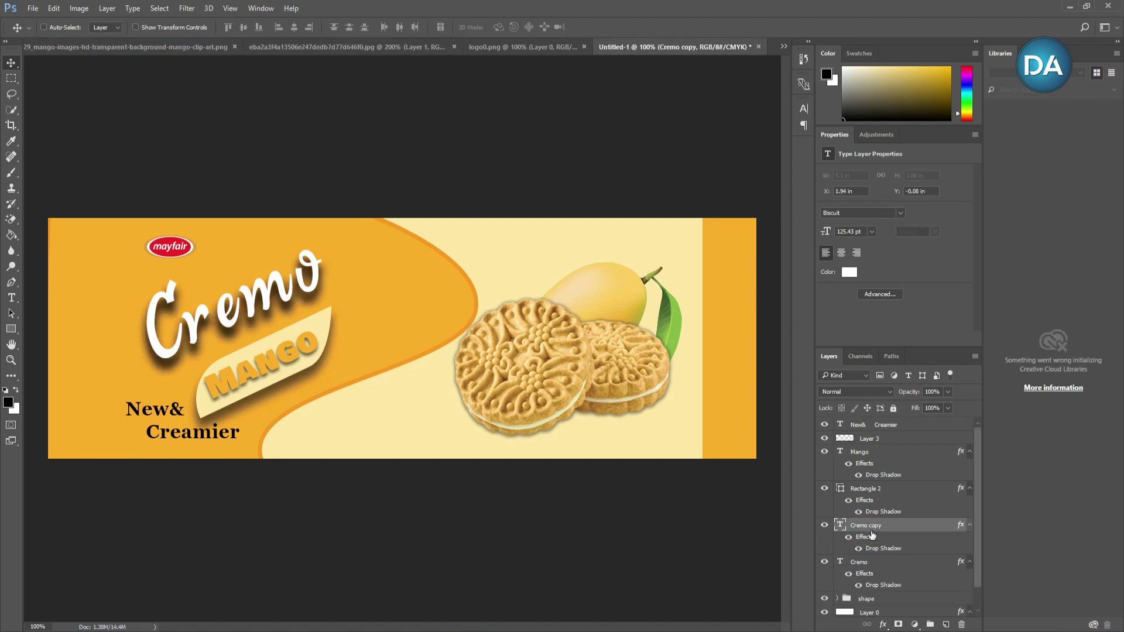
pyautogui.moveTo(291, 290); pyautogui.dragTo(575, 326)
pyautogui.hotkey('ctrl', 't')
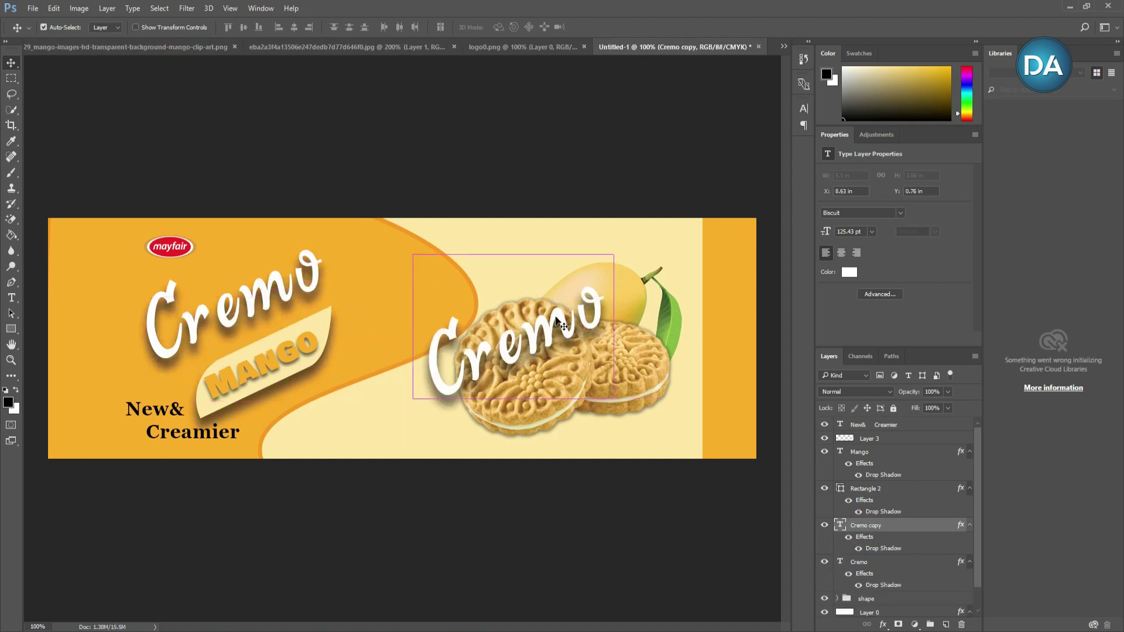
pyautogui.moveTo(628, 418); pyautogui.dragTo(592, 300)
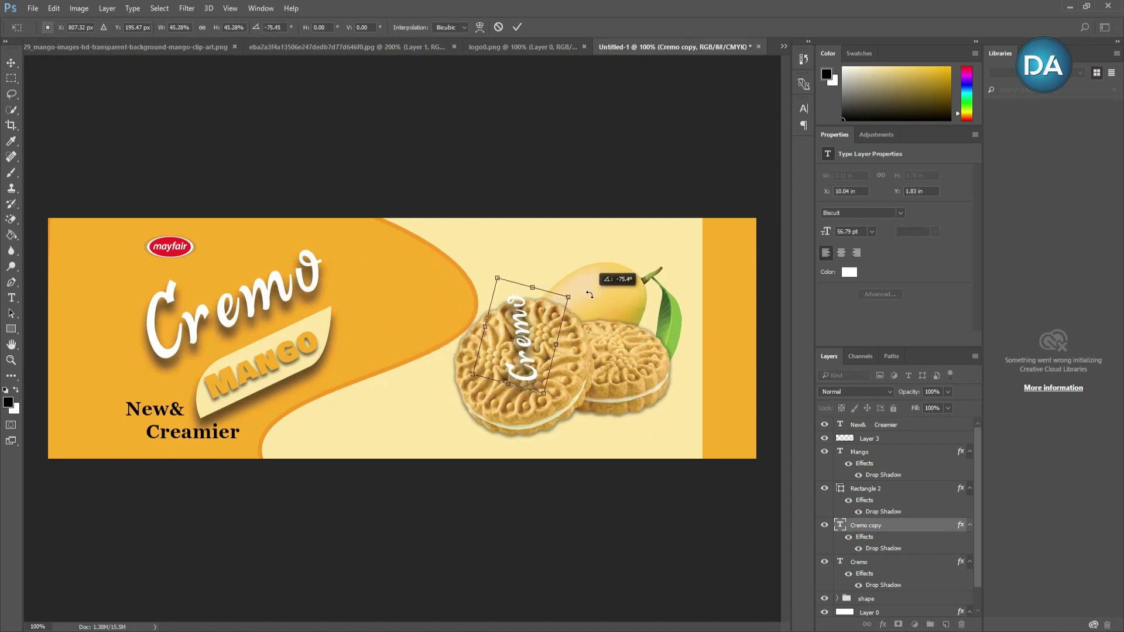
pyautogui.moveTo(545, 339); pyautogui.dragTo(759, 343)
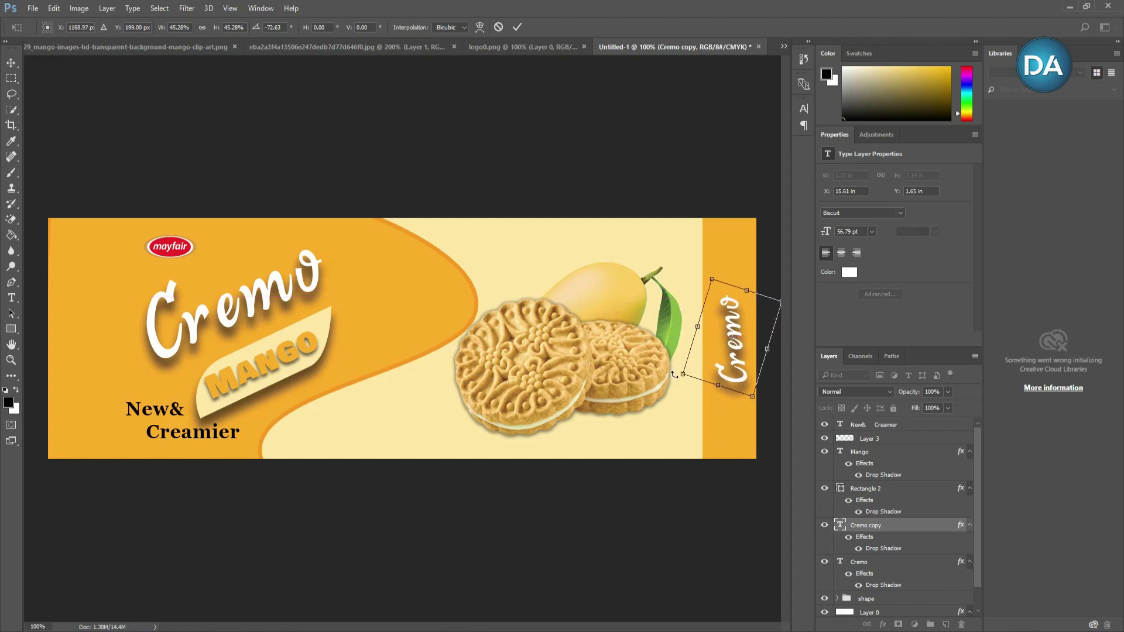
pyautogui.moveTo(671, 375); pyautogui.dragTo(667, 369)
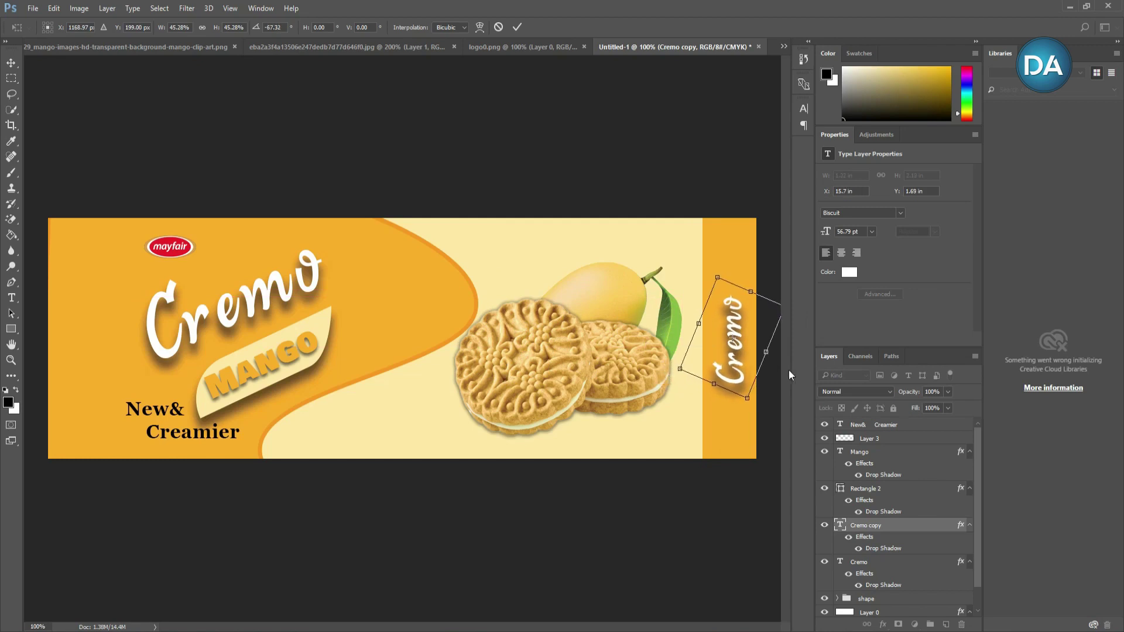
pyautogui.click(516, 27)
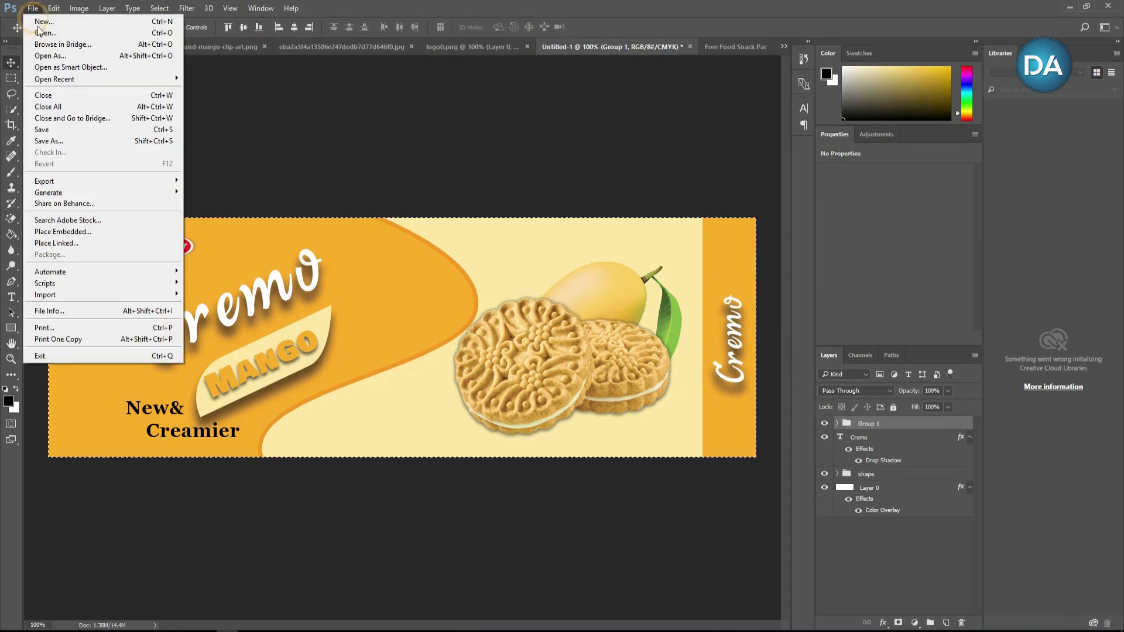
# Step: Save the banner to the Desktop as a JPEG named cremo
pyautogui.click(80, 130)
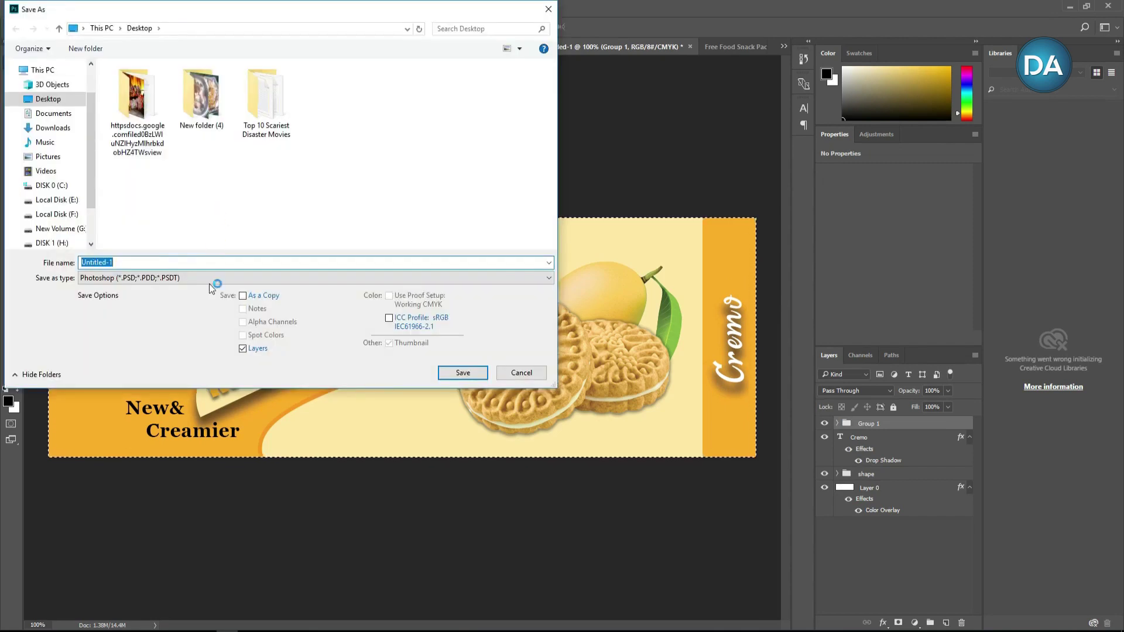
pyautogui.click(216, 278)
pyautogui.click(219, 370)
pyautogui.click(141, 261)
pyautogui.write('cremo')
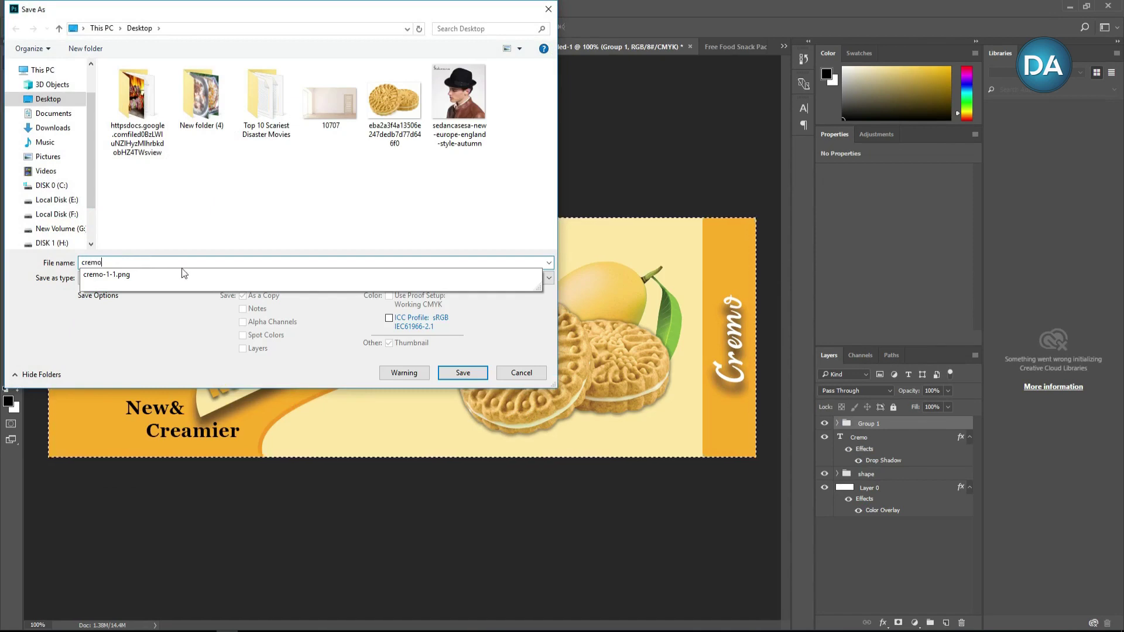
pyautogui.click(462, 373)
pyautogui.click(631, 173)
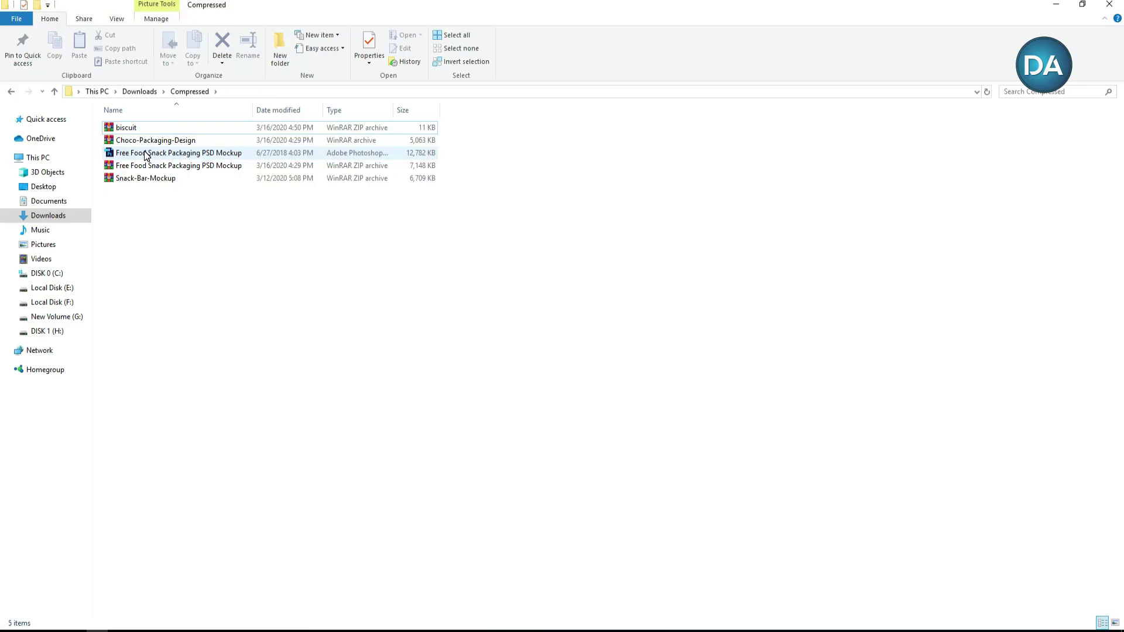
# Step: Open Free Food Snack Packaging PSD Mockup without resolving the missing fonts, and open the contents of its Place Artwork Here smart object
pyautogui.click(143, 153)
pyautogui.doubleClick(149, 153)
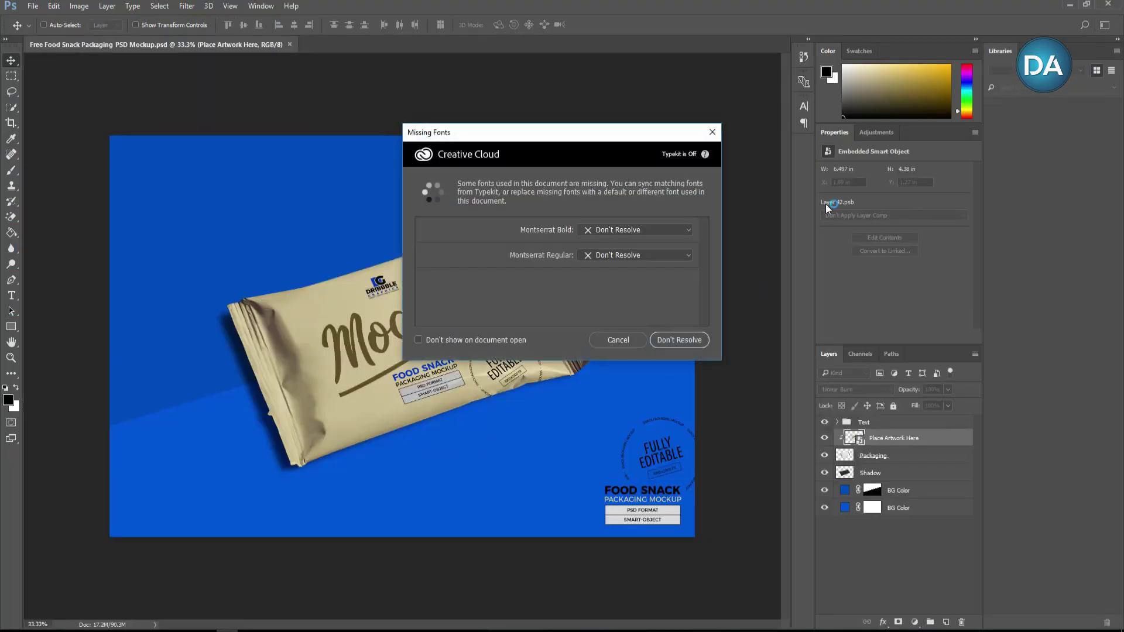
pyautogui.click(627, 341)
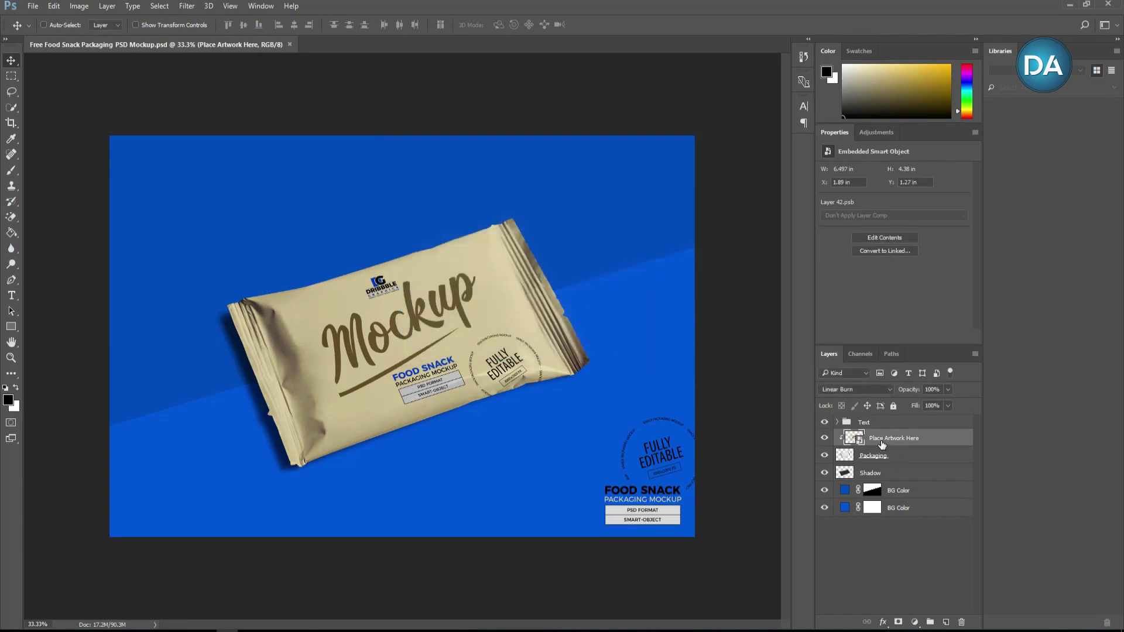
pyautogui.doubleClick(853, 438)
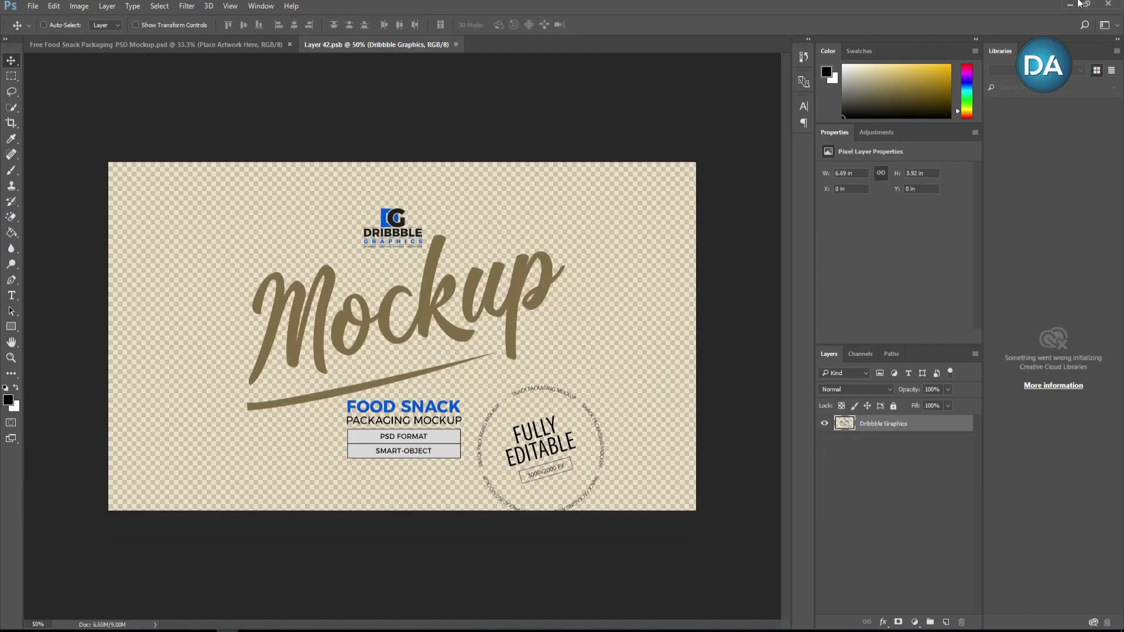
# Step: Place the cremo image from the desktop into the smart object and stretch it vertically to cover the whole canvas
pyautogui.click(1070, 4)
pyautogui.click(1057, 6)
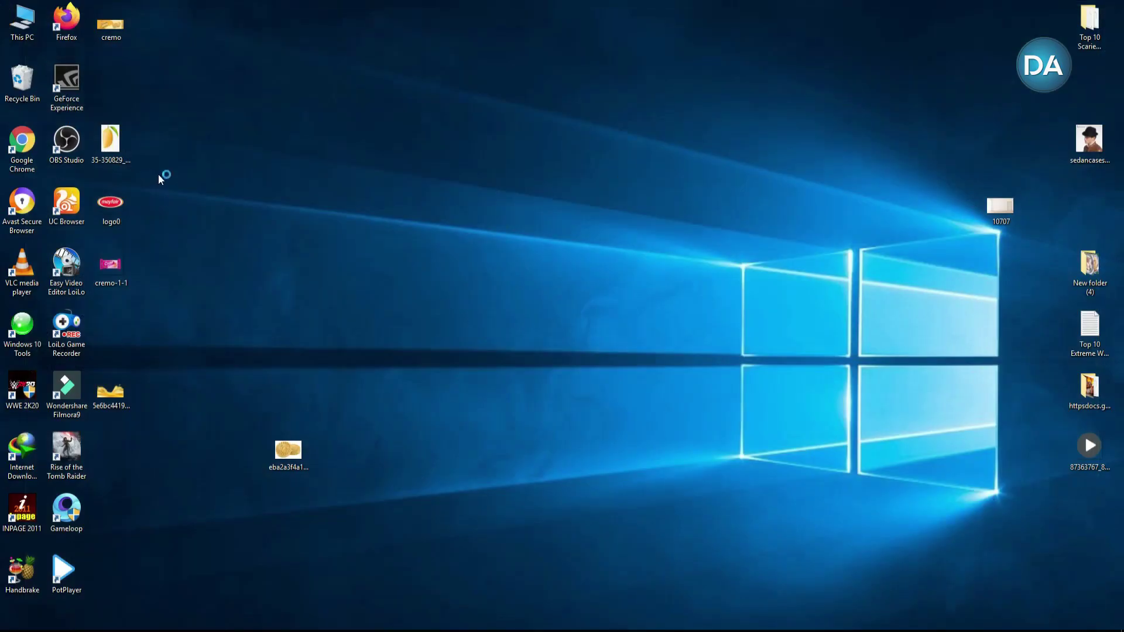
pyautogui.moveTo(112, 24); pyautogui.dragTo(302, 442)
pyautogui.moveTo(461, 388); pyautogui.dragTo(460, 316)
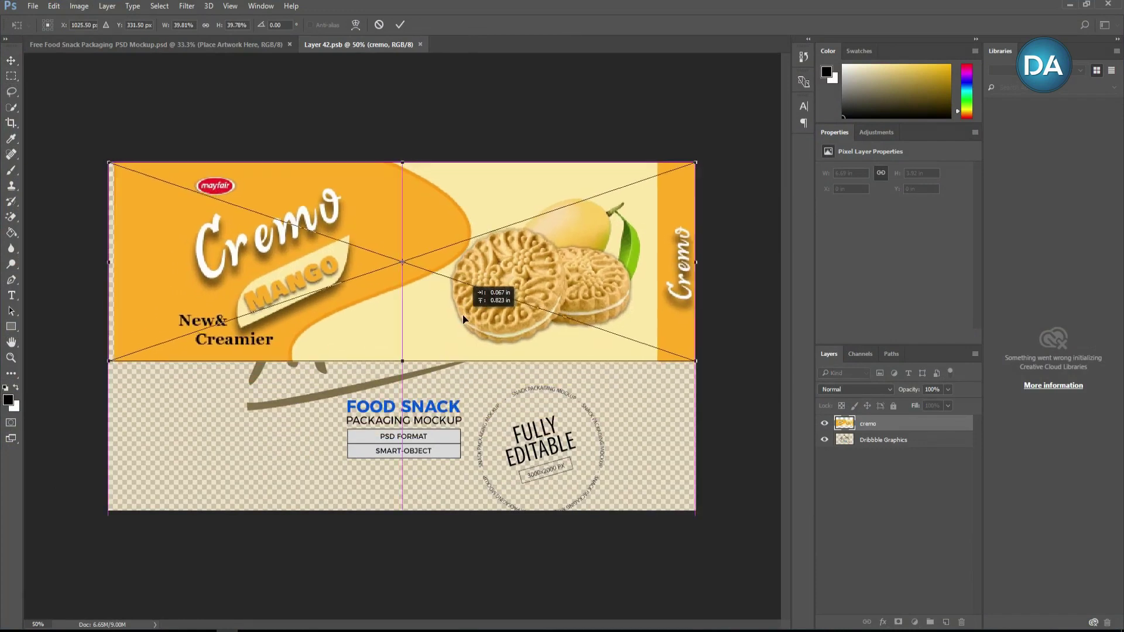
pyautogui.moveTo(403, 362); pyautogui.dragTo(404, 510)
pyautogui.click(400, 25)
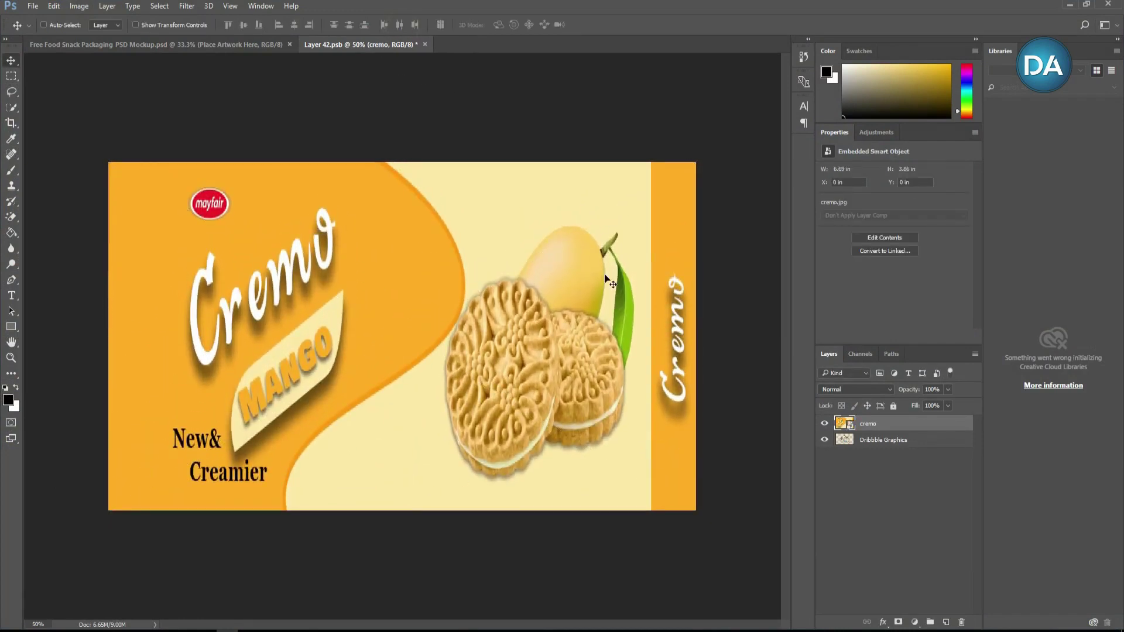
# Step: Save the smart object contents and return to the packaging mockup document
pyautogui.click(28, 7)
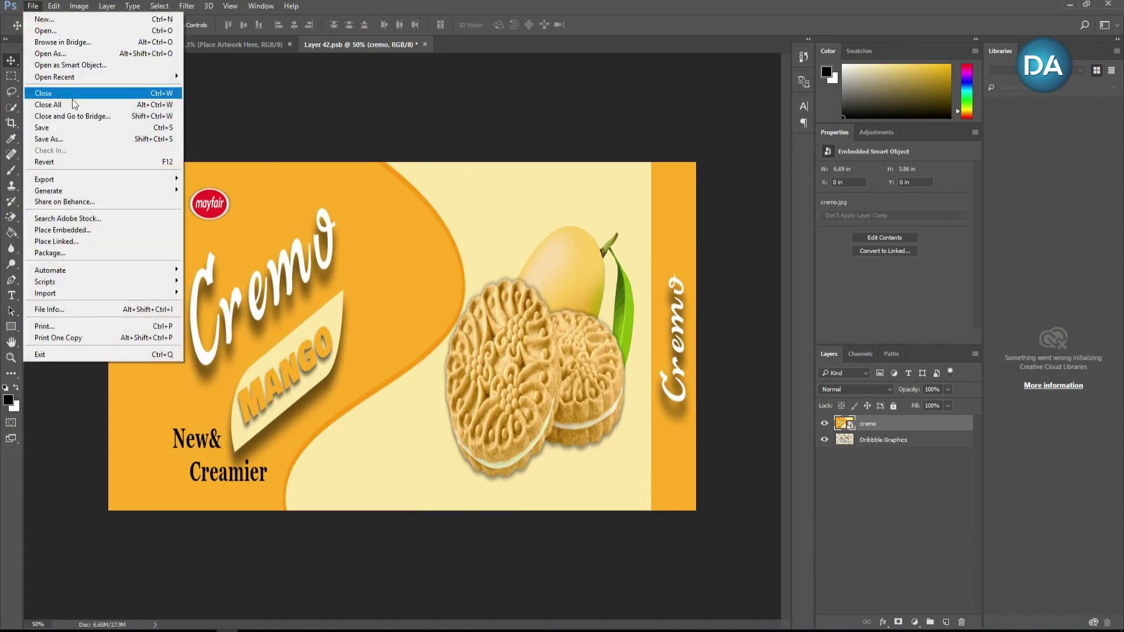
pyautogui.click(69, 124)
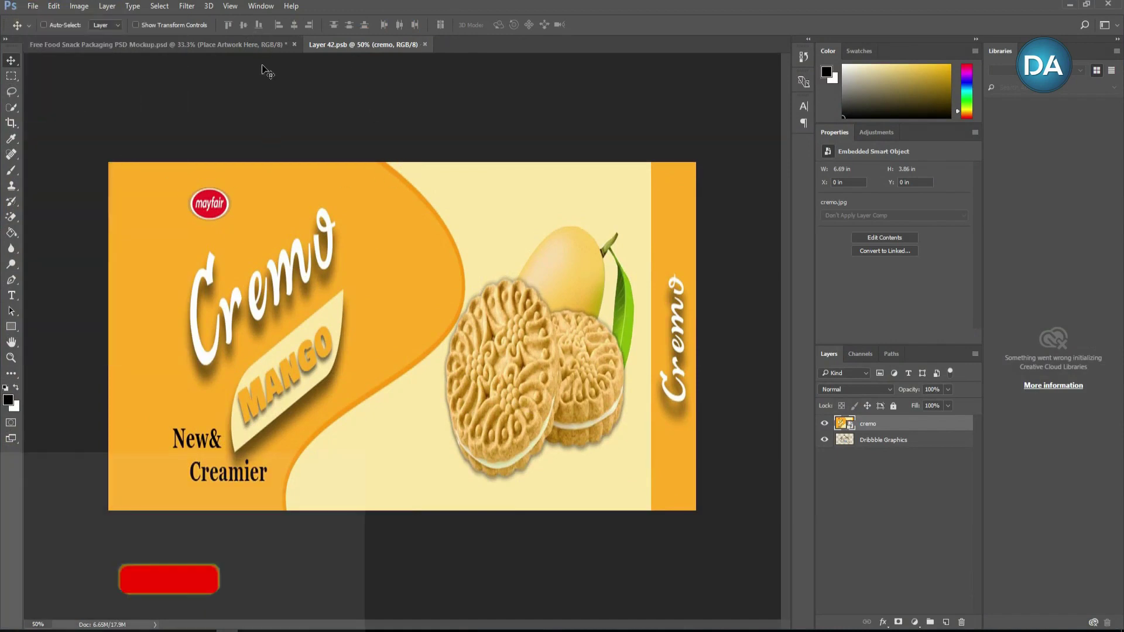
pyautogui.click(258, 46)
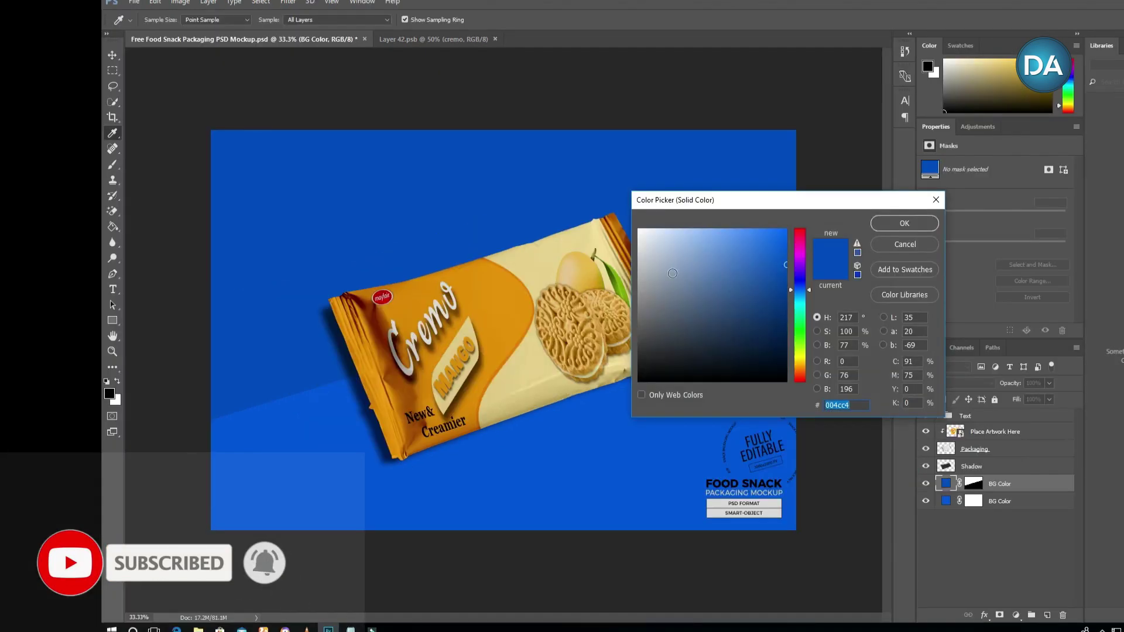
# Step: Recolour the upper BG Color layer light blue and fill its mask with white so it covers the whole background
pyautogui.click(689, 229)
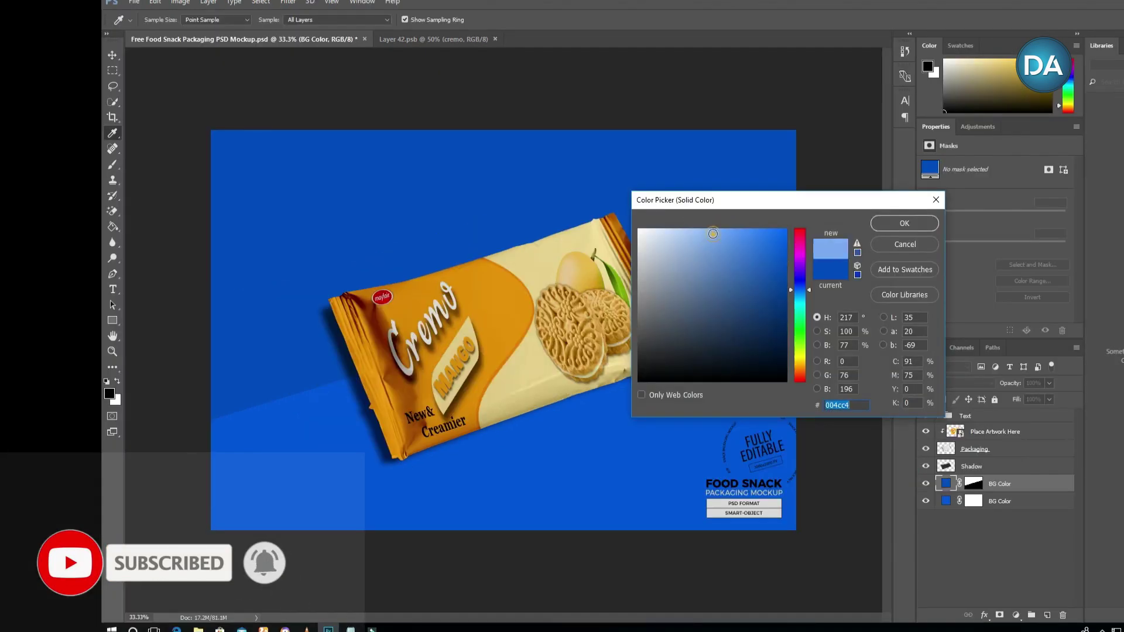
pyautogui.click(930, 227)
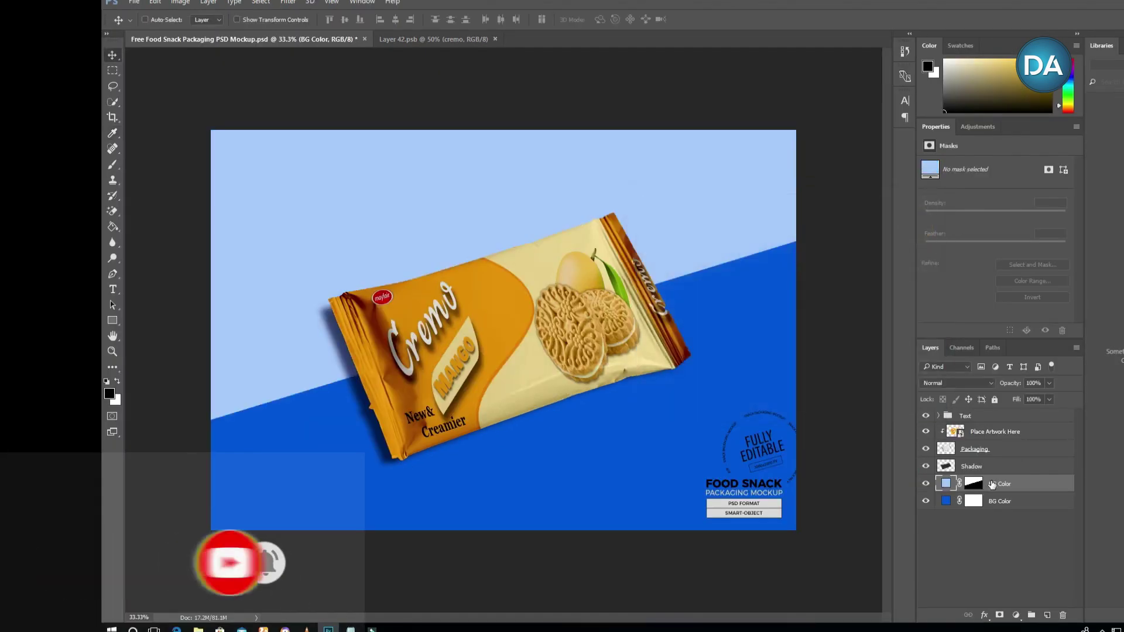
pyautogui.click(970, 486)
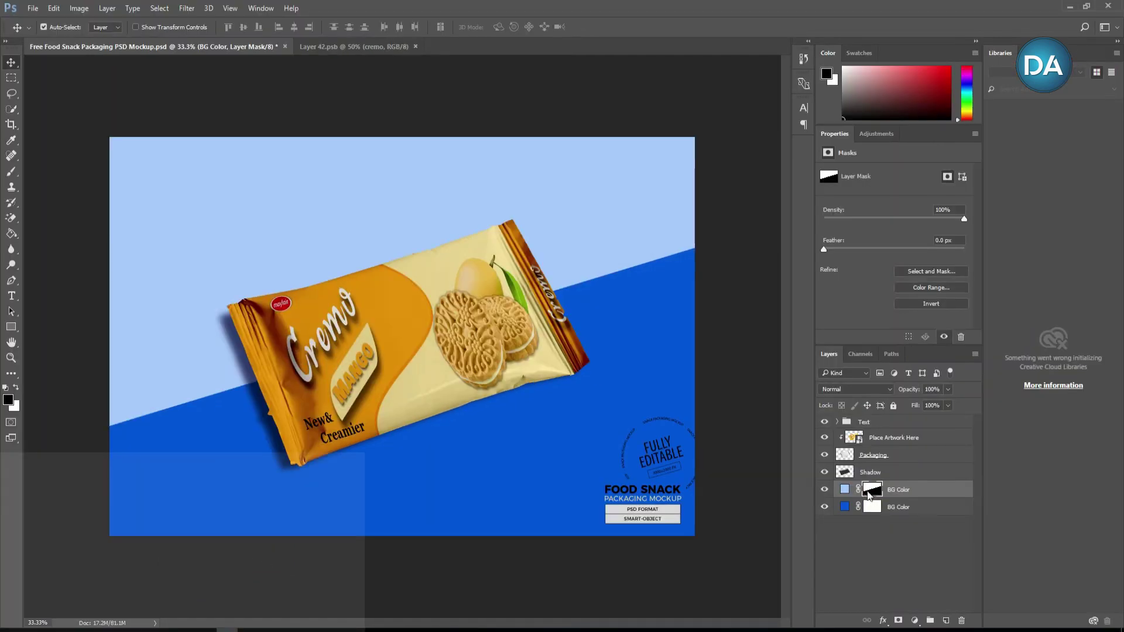
pyautogui.hotkey('ctrl', 'BackSpace')
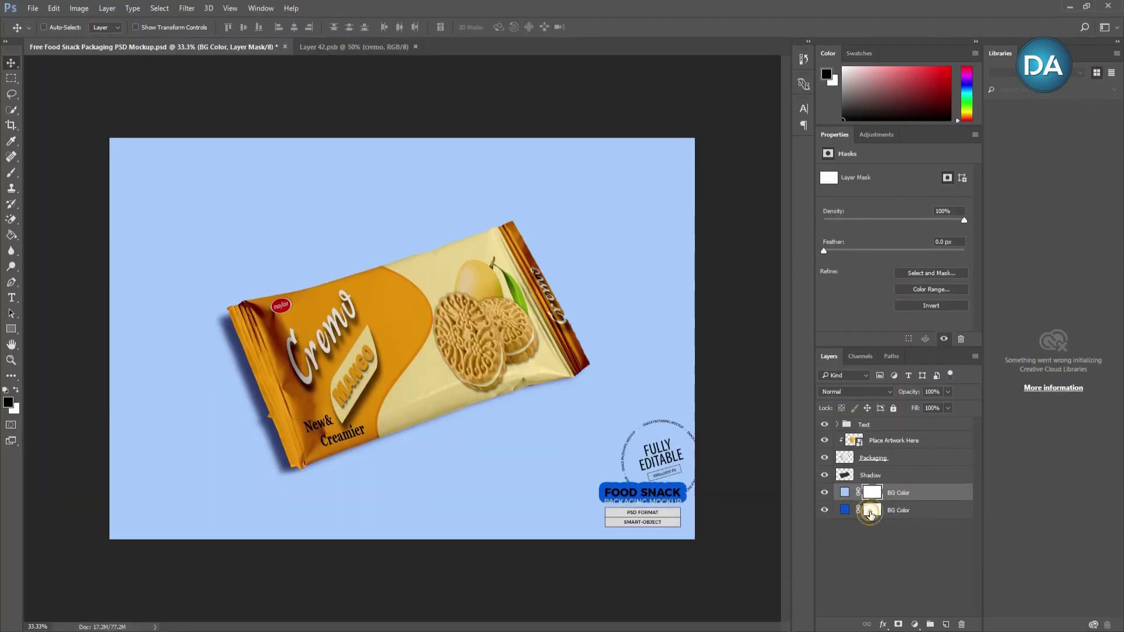
# Step: Delete the lower, dark blue BG Color layer
pyautogui.click(870, 514)
pyautogui.click(847, 512)
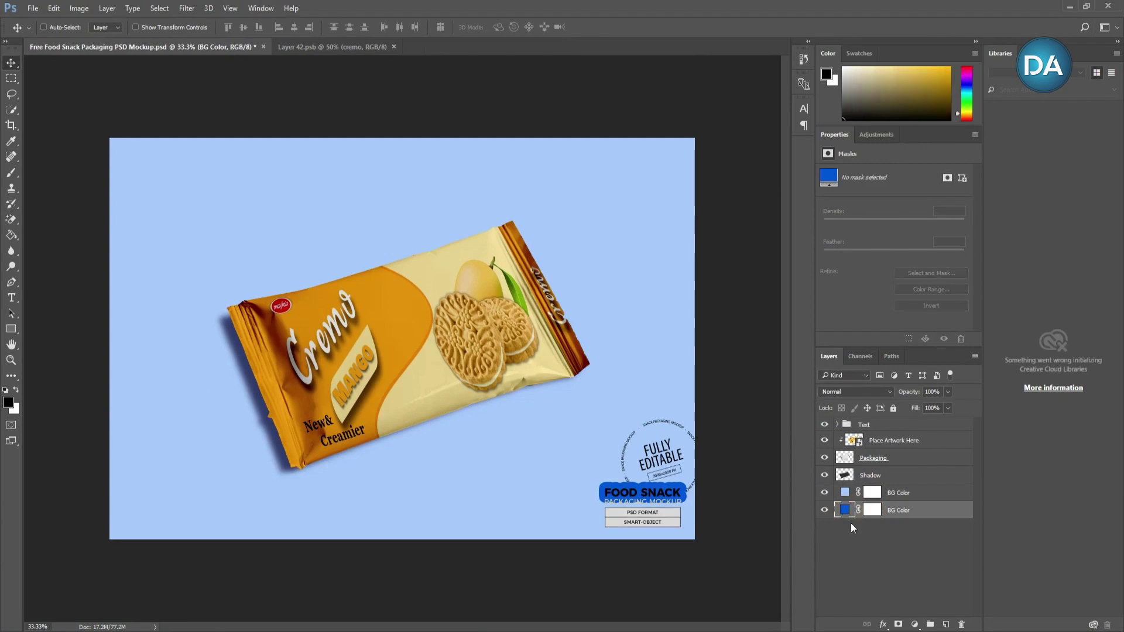
pyautogui.click(961, 625)
pyautogui.click(495, 241)
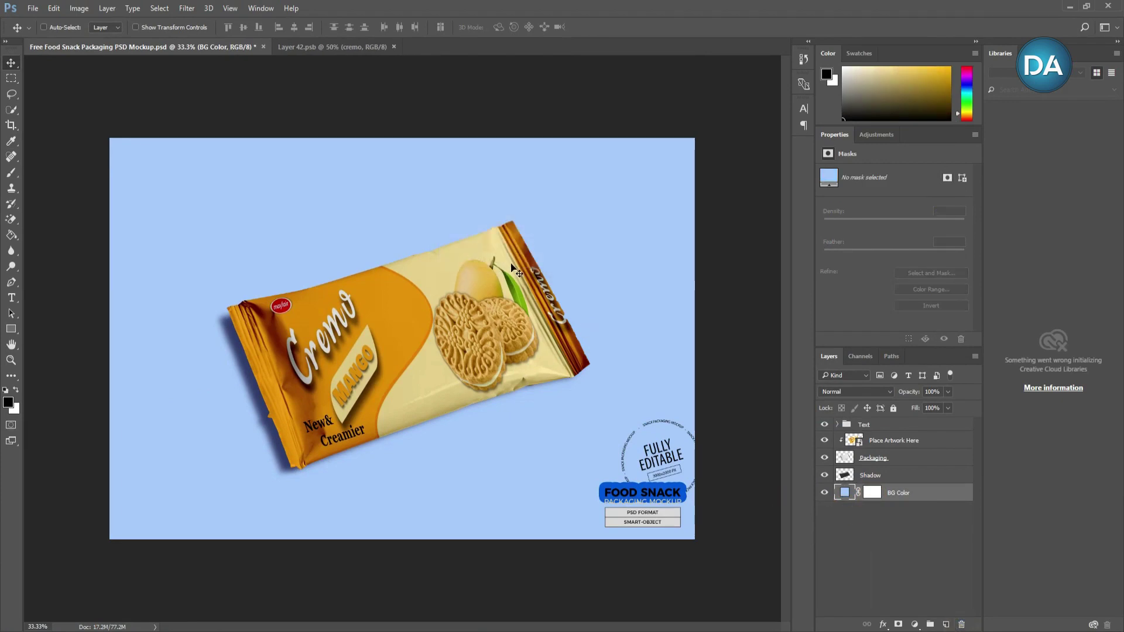
# Step: Delete the Text group together with its contents and inspect the packet mockup up close
pyautogui.click(855, 431)
pyautogui.click(962, 624)
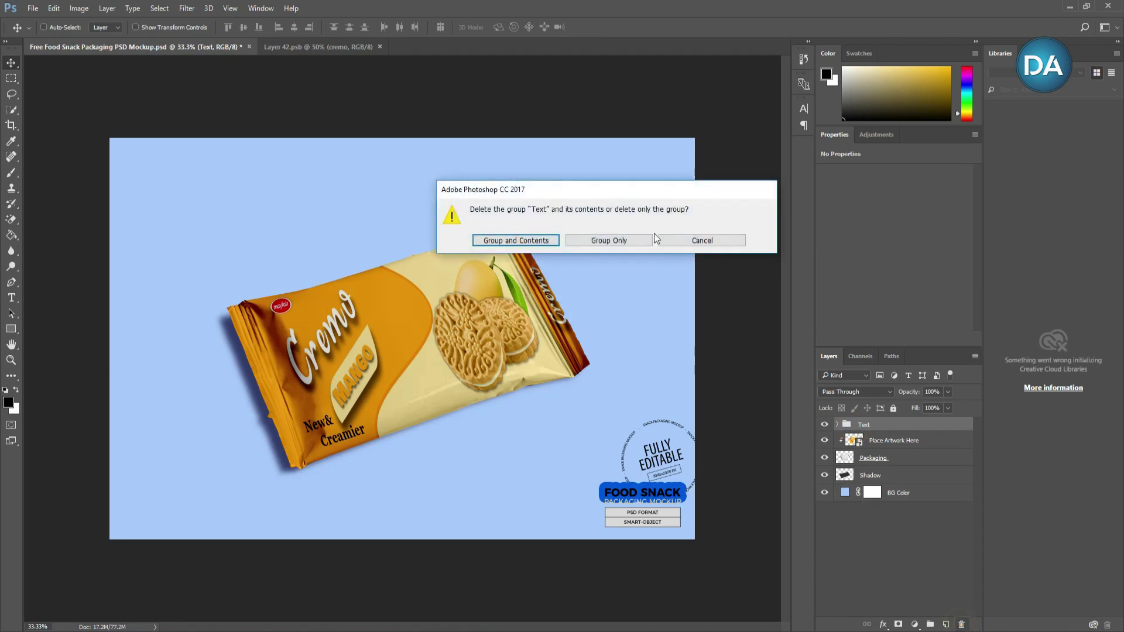
pyautogui.click(534, 240)
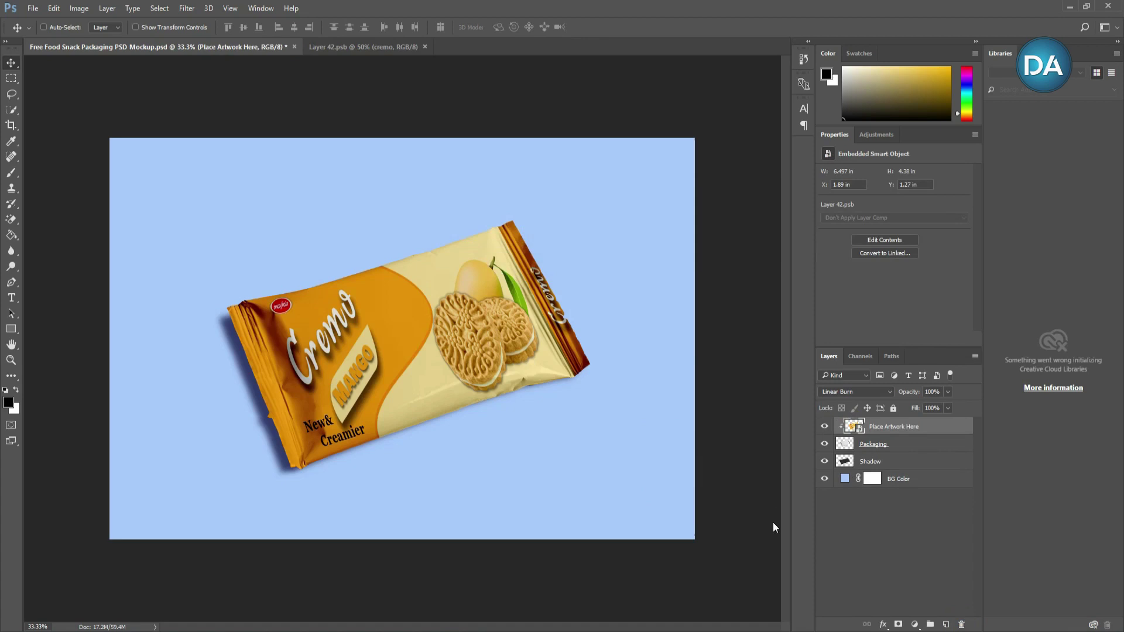
pyautogui.press('z')
pyautogui.click(466, 351)
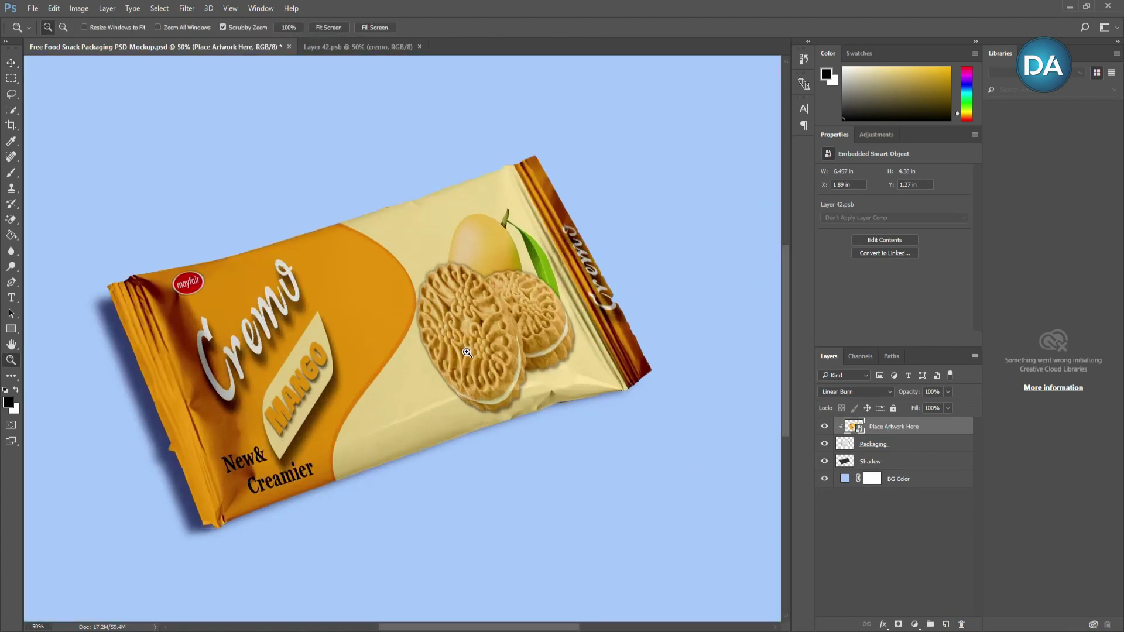